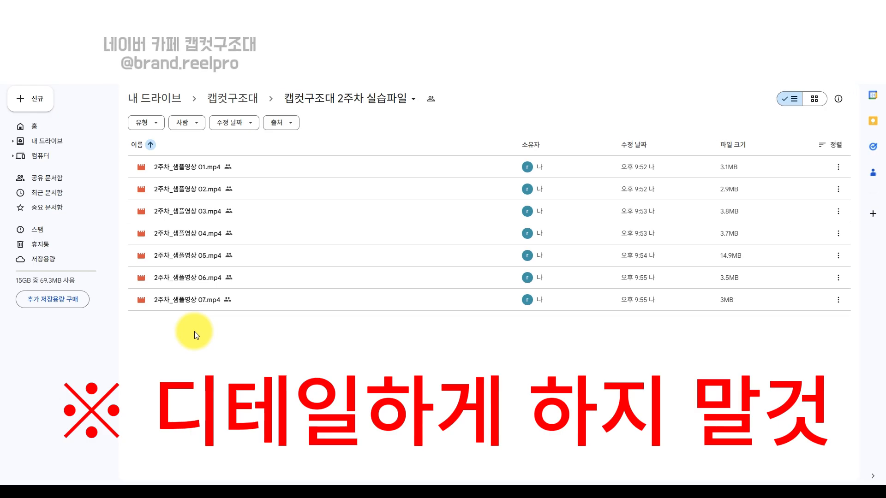
Select all seven sample videos, 01 to 07, in the Google Drive practice folder for download.
drag(255, 348, 207, 173)
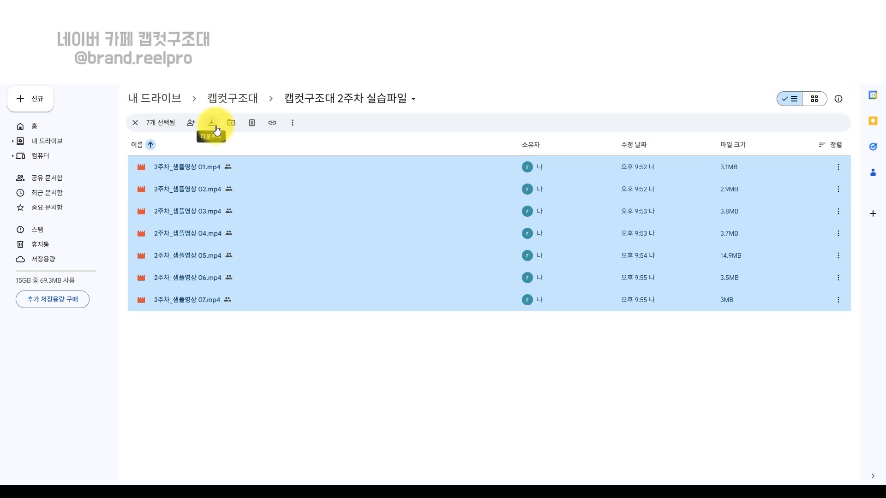
click(209, 329)
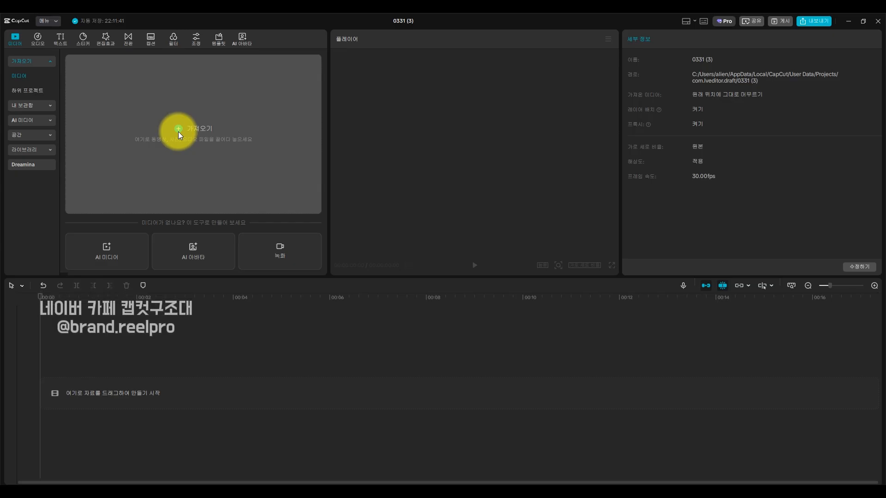
Switch to CapCut and import the seven sample videos into the project media.
click(178, 132)
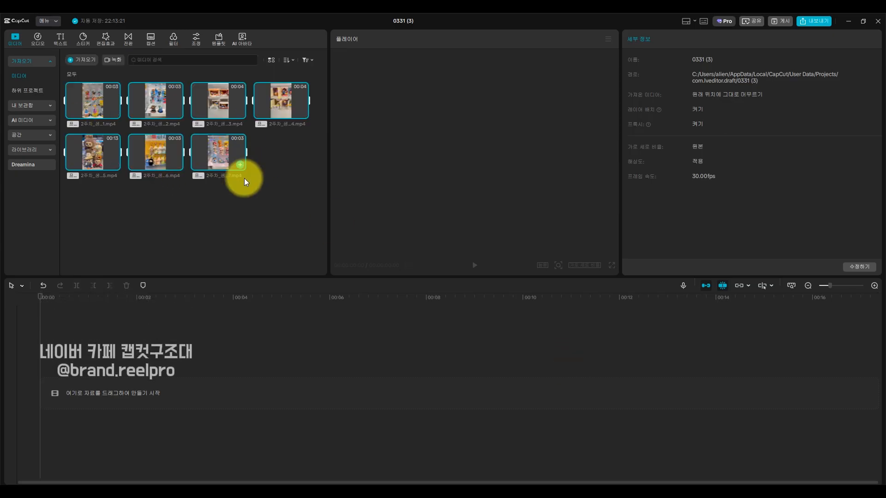
click(229, 186)
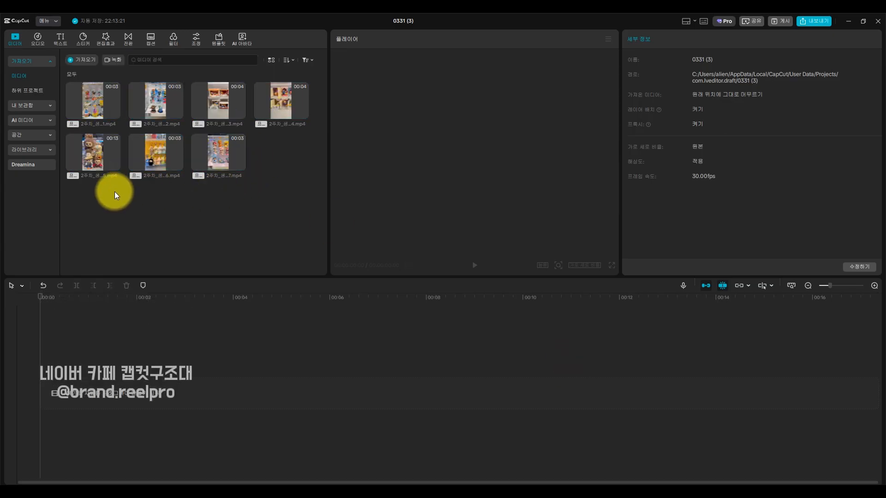
Place sample video 01 on the main track at the start of the timeline.
click(90, 110)
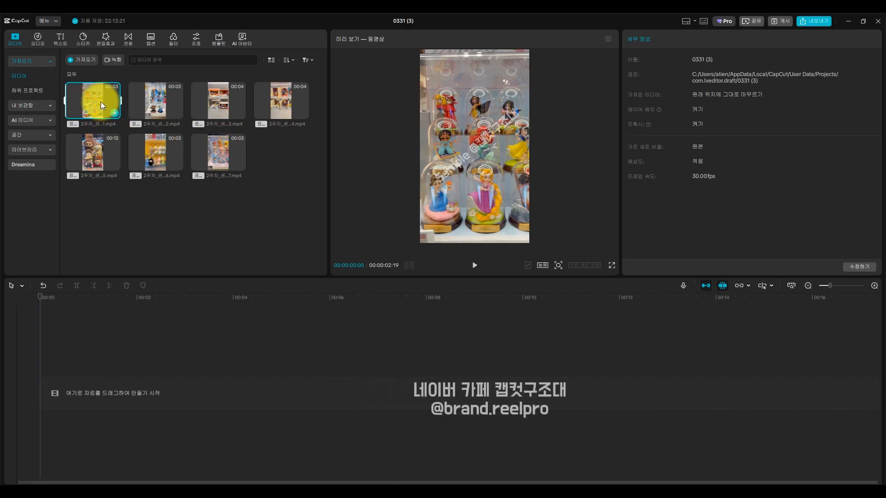
drag(100, 102, 85, 388)
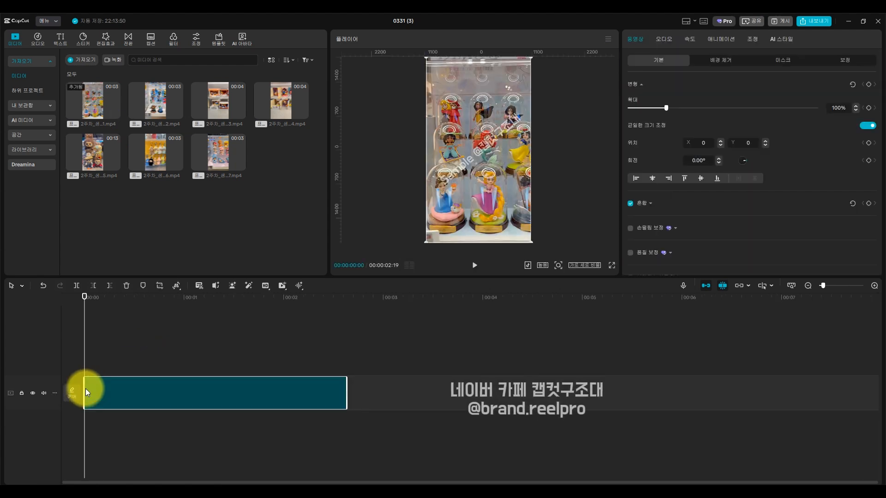
Add a second copy of sample video 01 to the timeline and delete the duplicate.
mouse_move(118, 114)
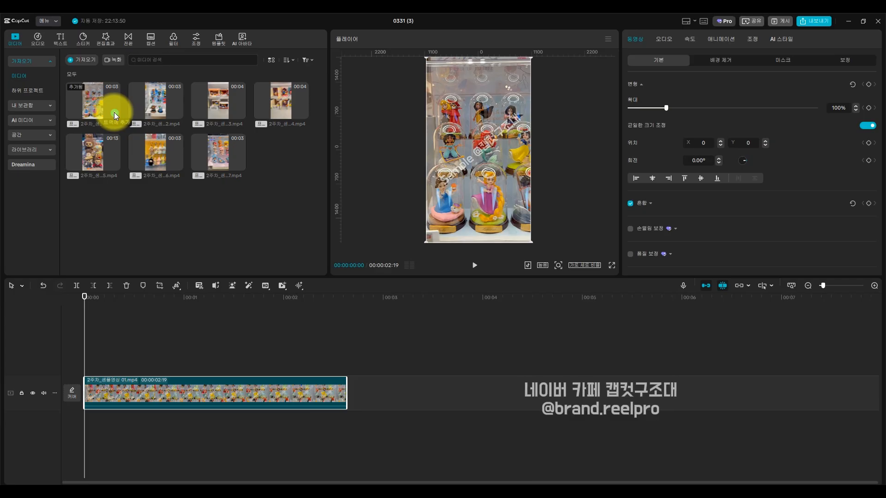
click(114, 112)
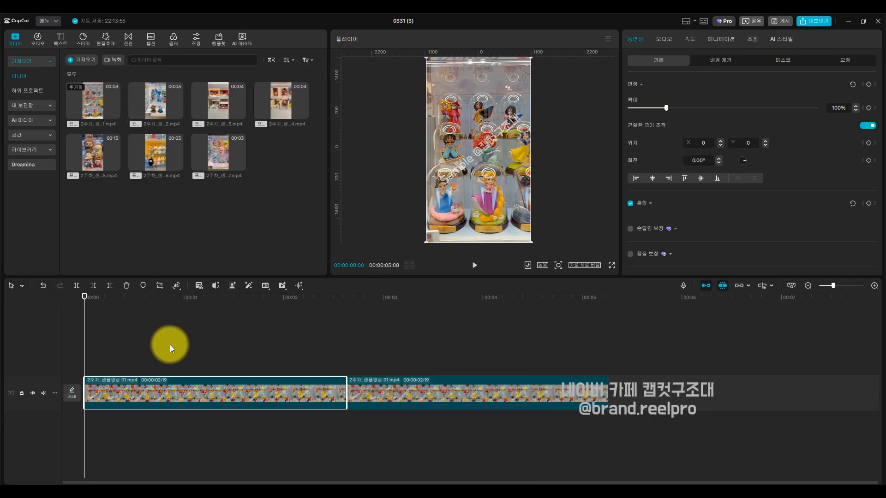
key(Delete)
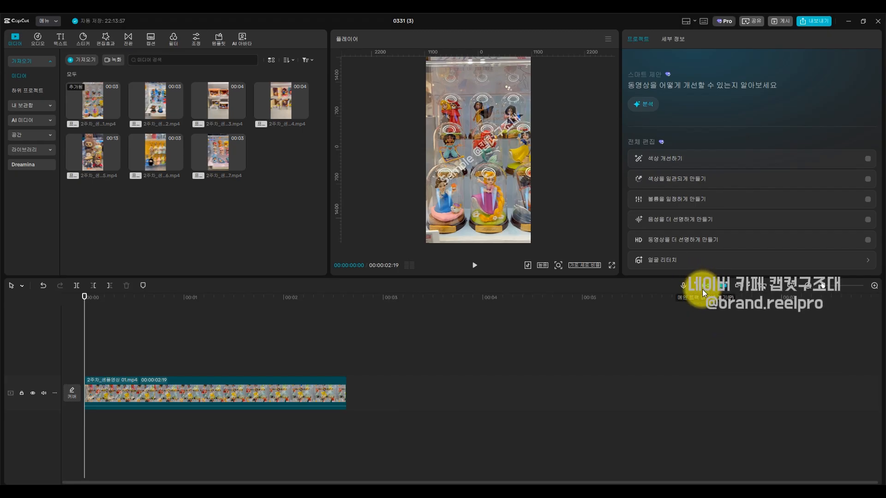
Add sample video 02 to the timeline and place it on the main track directly after sample video 01.
drag(154, 98, 369, 386)
drag(475, 384, 673, 366)
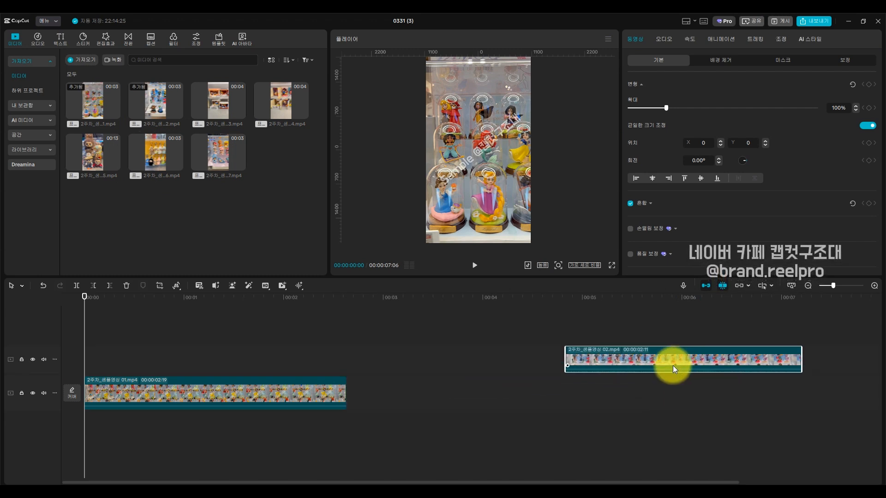
drag(602, 364, 602, 392)
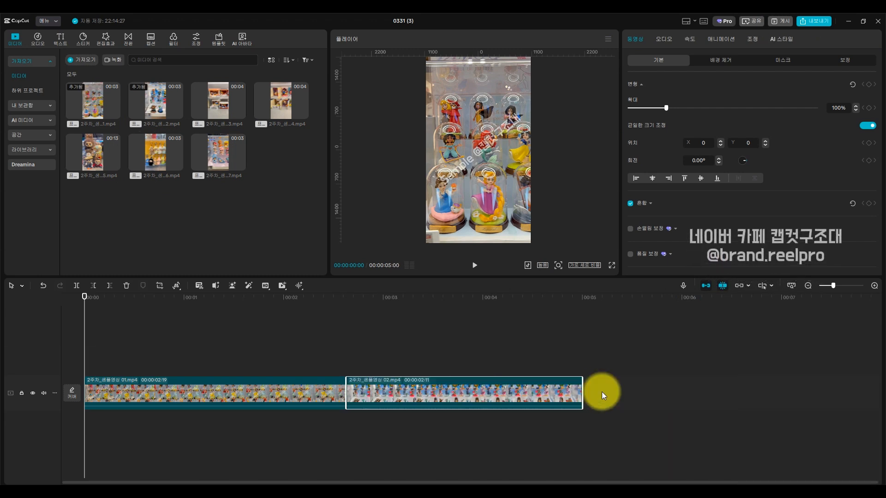
Try moving sample video 02 away from sample video 01 and back with the main track magnet off, restoring the magnet.
click(704, 284)
drag(434, 388, 561, 397)
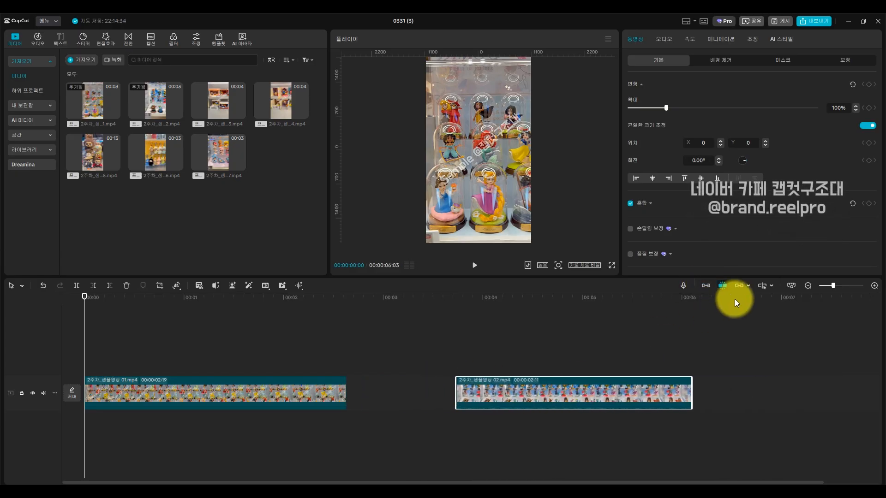
drag(476, 390, 385, 390)
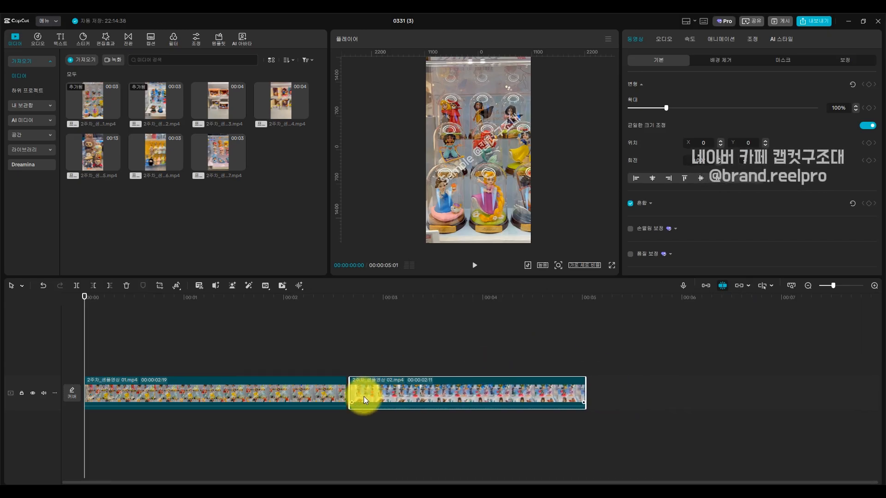
click(706, 286)
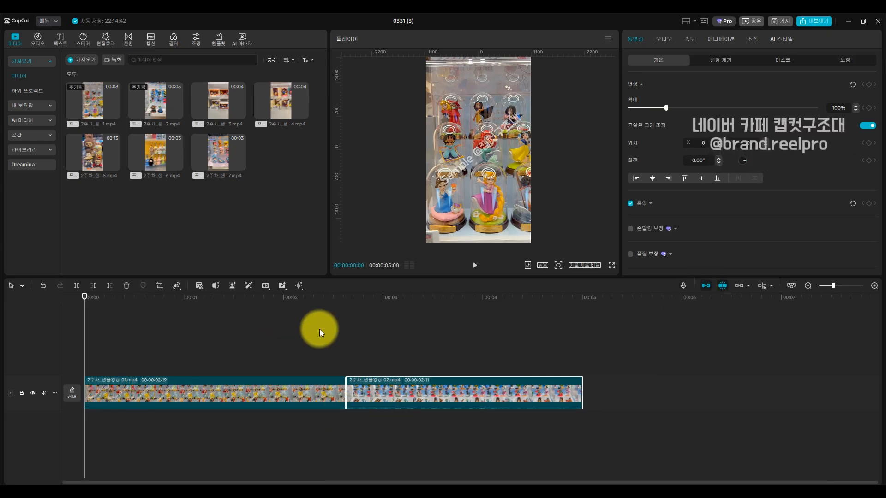
Trim sample video 01 on the main track to a length of 2 seconds.
click(134, 364)
drag(134, 364, 284, 396)
click(337, 392)
click(216, 386)
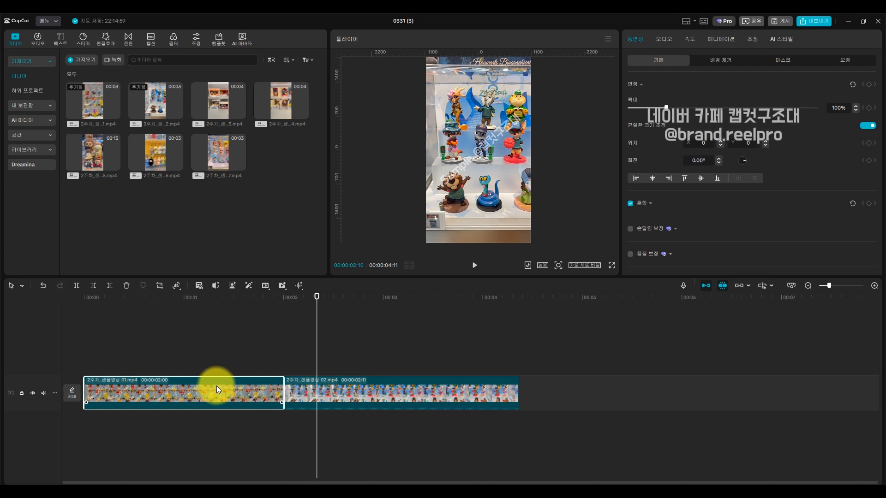
Stack sample video 02 on a track above sample video 01, starting at zero, and set the playhead to 00:00:02:00.
click(270, 356)
click(283, 355)
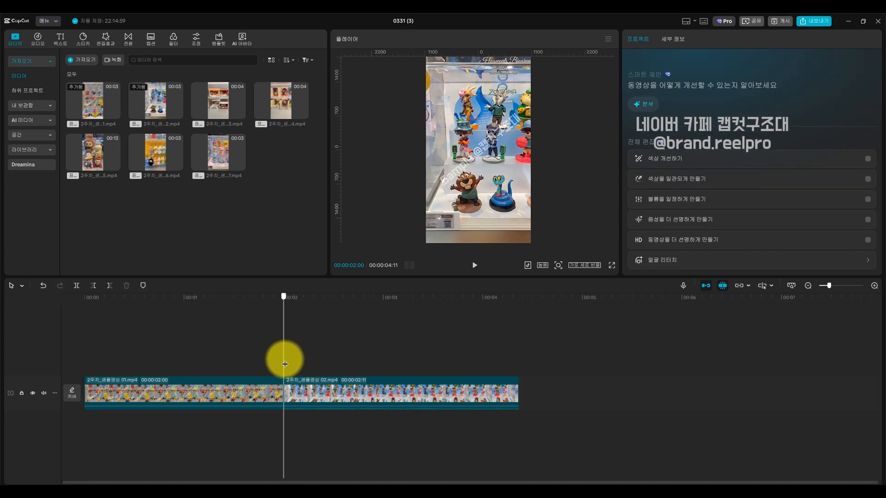
click(176, 393)
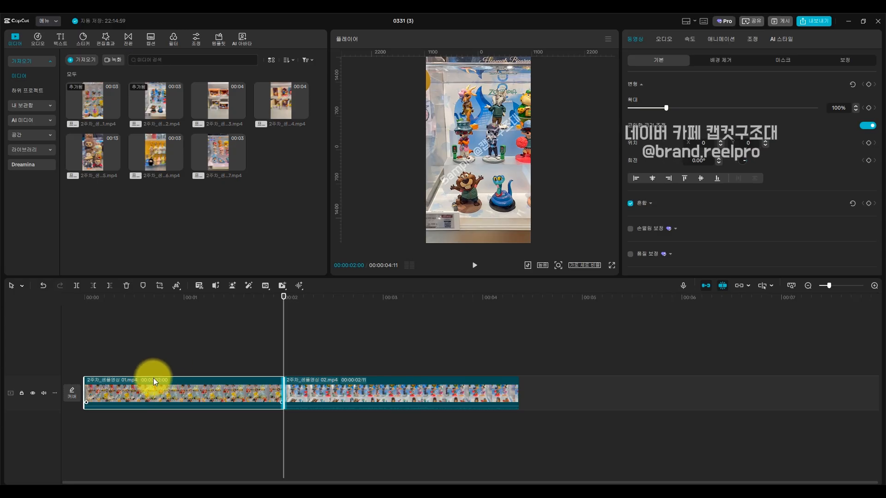
click(360, 393)
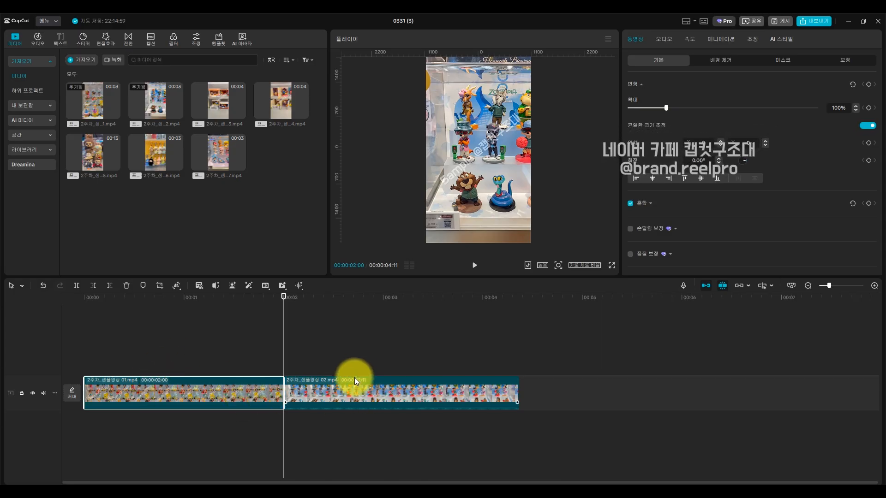
drag(385, 386, 176, 367)
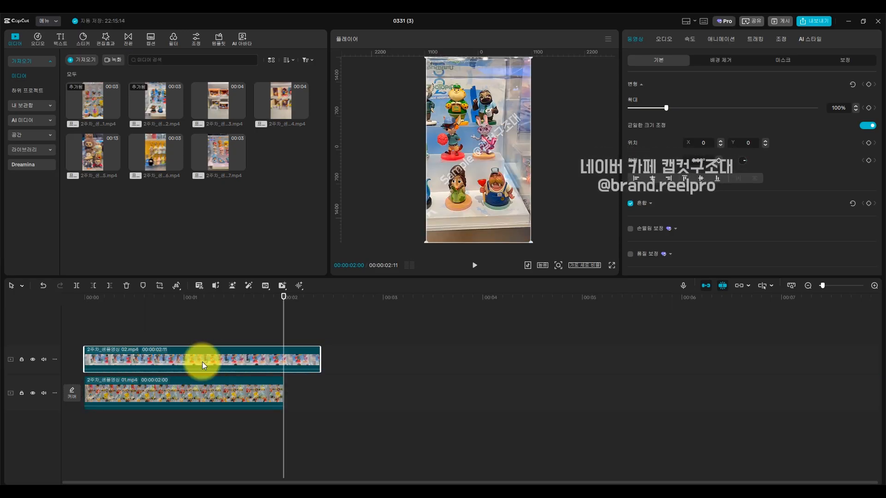
key(Left)
key(Left)
key(Left)
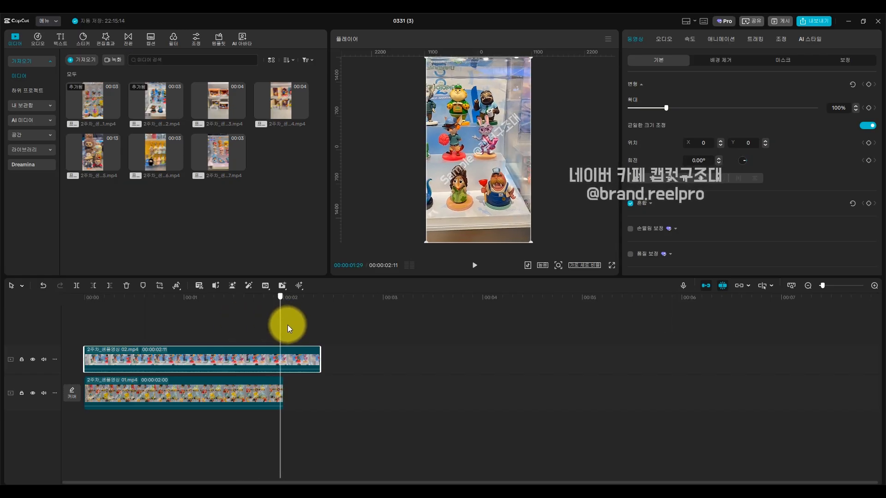
mouse_move(274, 332)
mouse_down()
mouse_move(251, 334)
mouse_move(324, 336)
mouse_move(225, 337)
mouse_move(294, 340)
mouse_move(283, 336)
mouse_up()
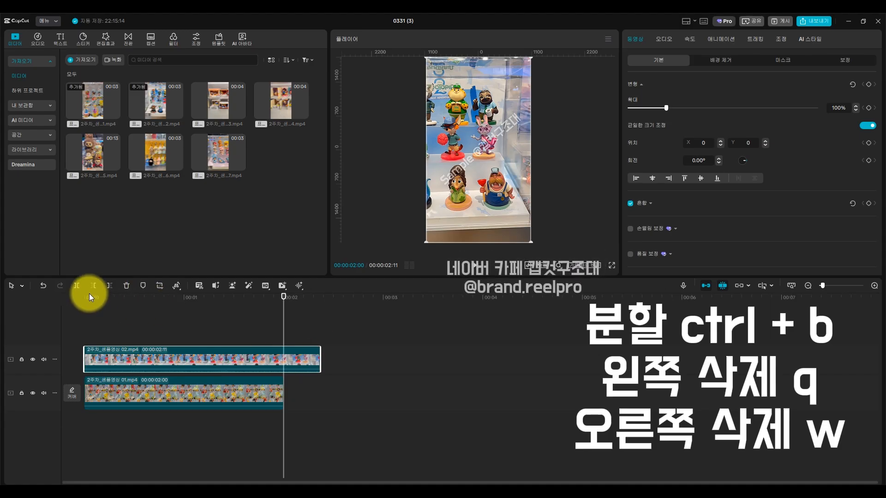
Try splitting sample video 02 at 2 seconds and removing its part before the playhead, undoing each edit.
click(77, 285)
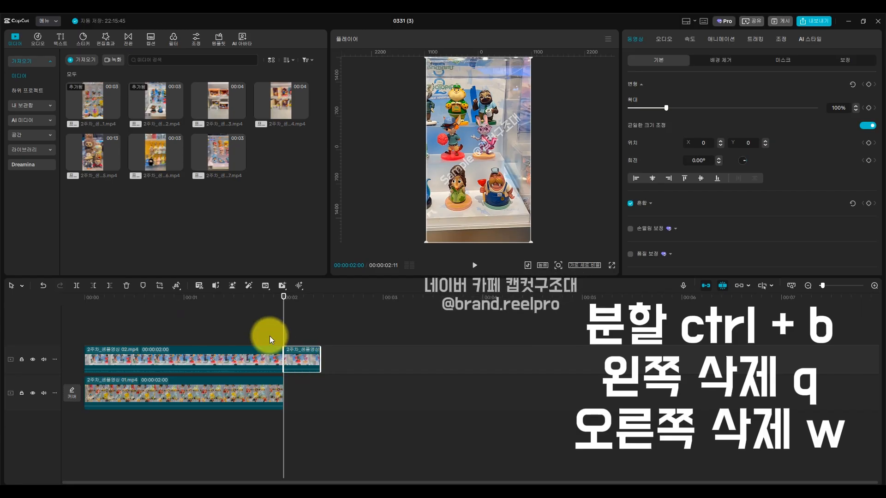
click(44, 285)
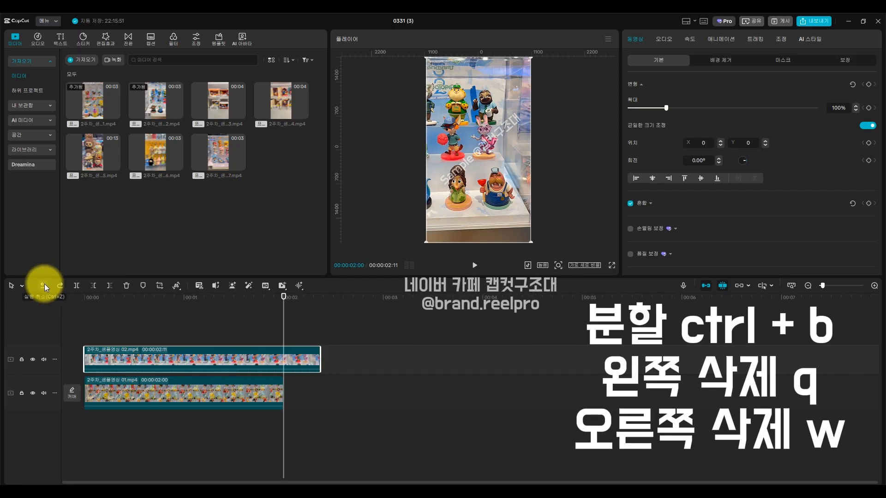
click(98, 286)
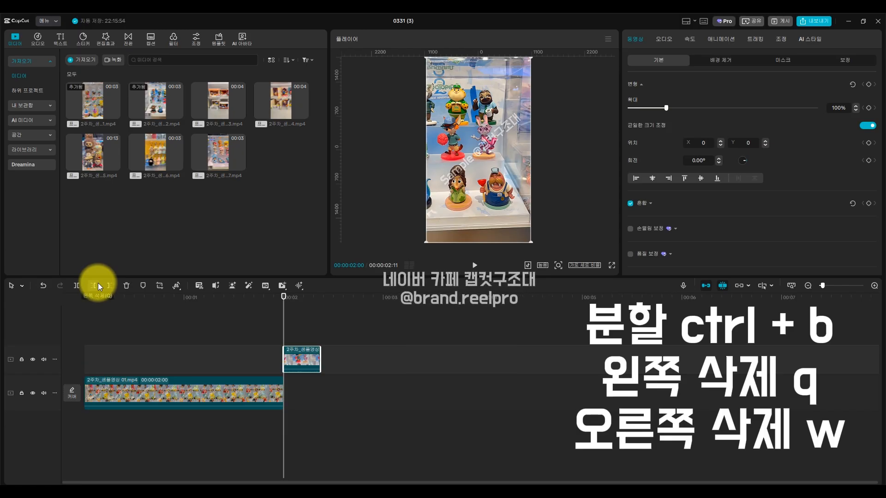
key(ctrl+z)
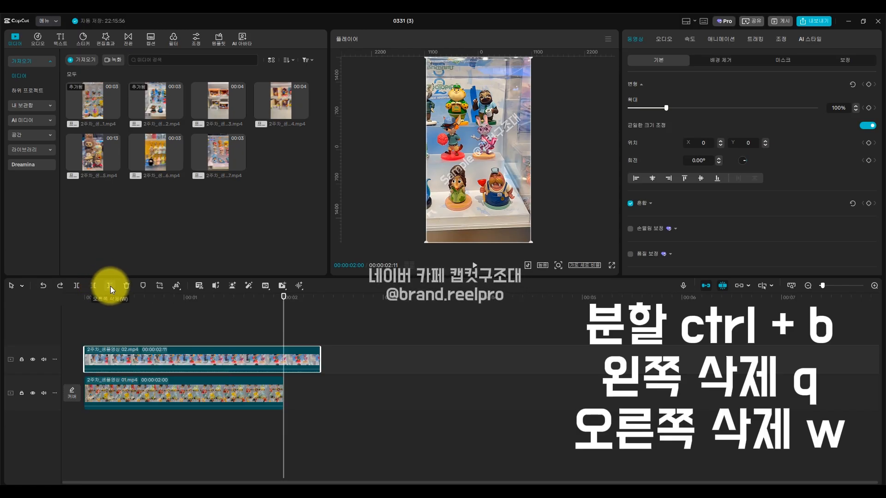
Remove the part of sample video 02 after the 2-second playhead position and undo the cut.
click(110, 286)
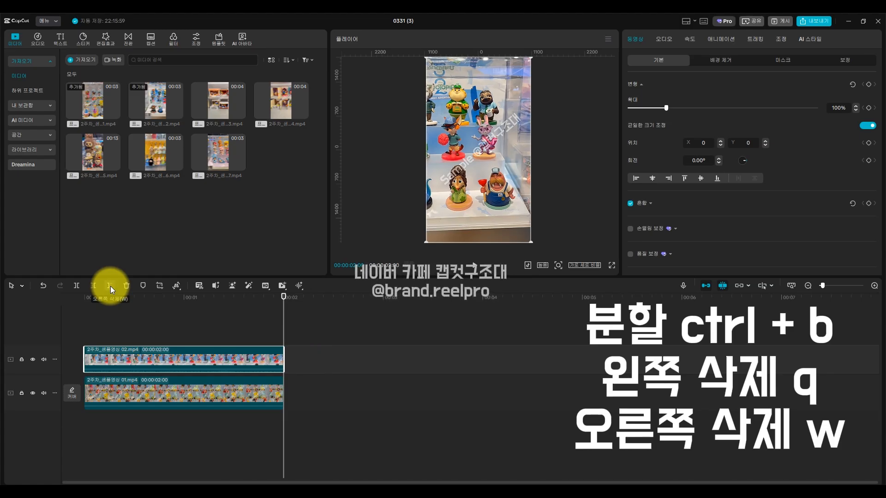
key(ctrl+z)
mouse_move(282, 336)
mouse_down()
mouse_move(212, 339)
mouse_move(281, 335)
mouse_up()
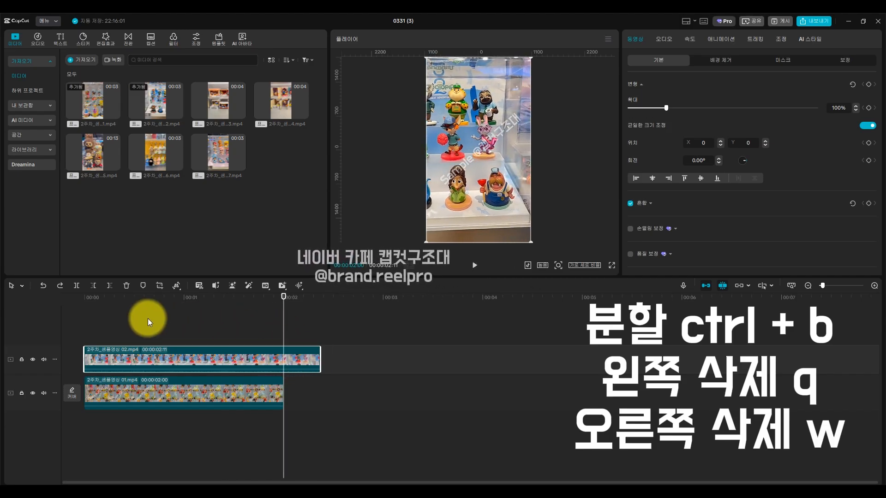
Split sample video 02 at the 2-second mark, delete the leftover piece, and undo both edits.
click(76, 286)
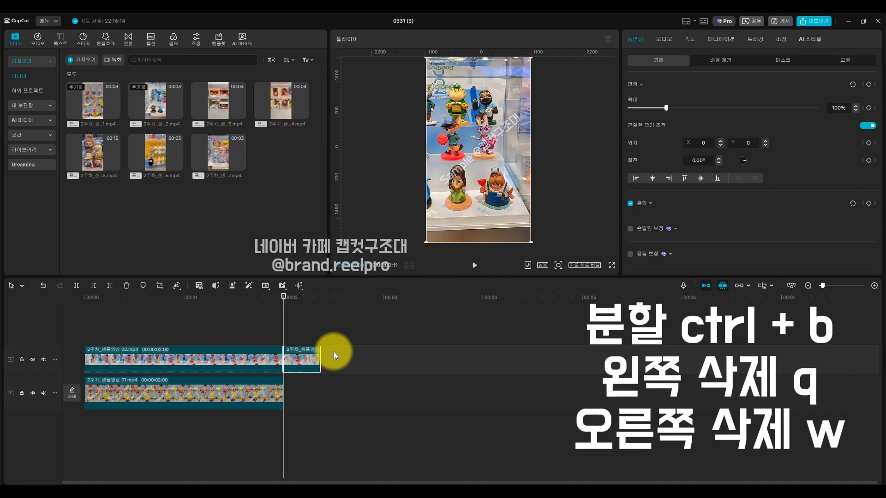
key(Delete)
key(ctrl+z)
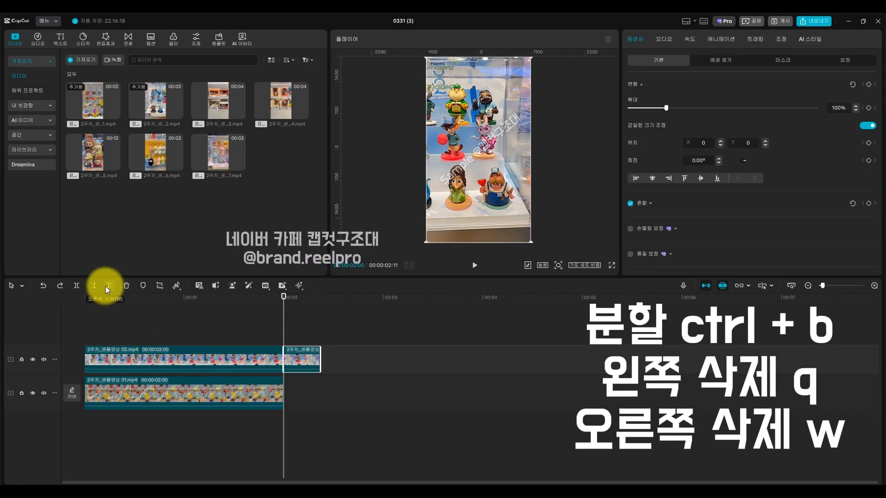
key(ctrl+z)
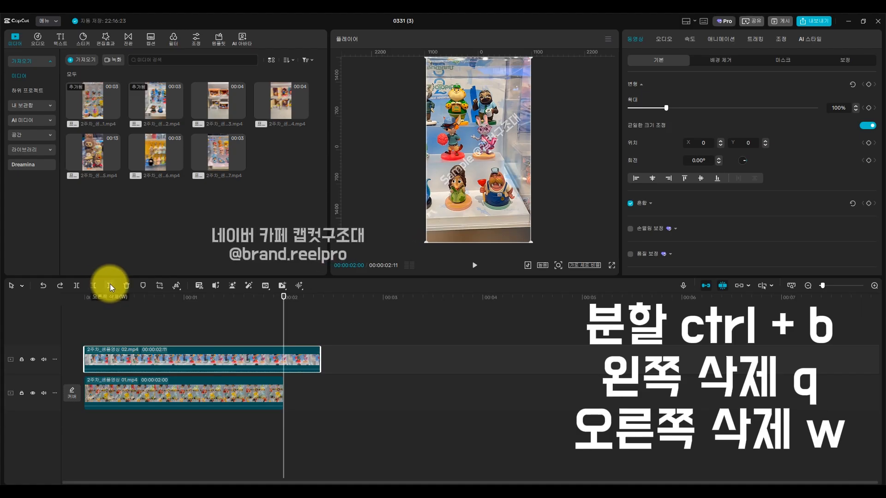
Cut off sample video 02 after the playhead so that it lasts 2 seconds.
click(110, 284)
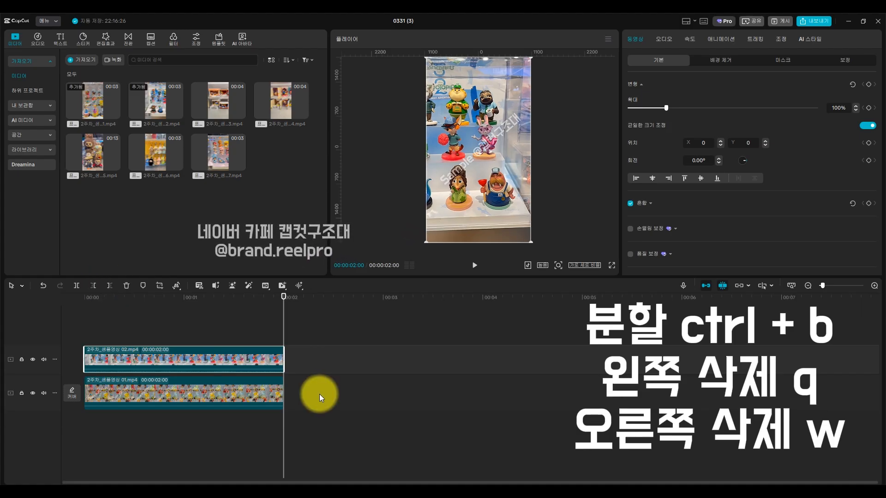
Add sample video 03 on a new track above sample video 02, starting at zero.
drag(227, 95, 155, 316)
click(89, 318)
Remove the part of sample video 03 before 00:00:00:21 and move the remaining clip to the timeline start.
click(170, 338)
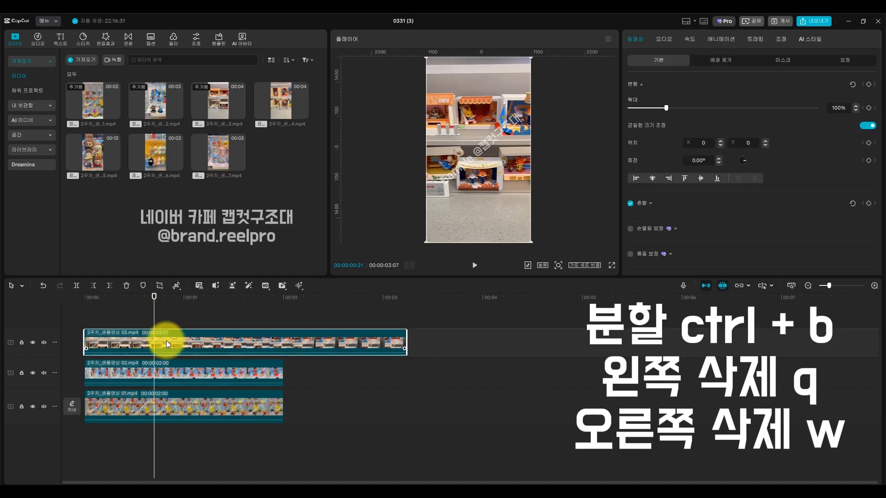
click(95, 286)
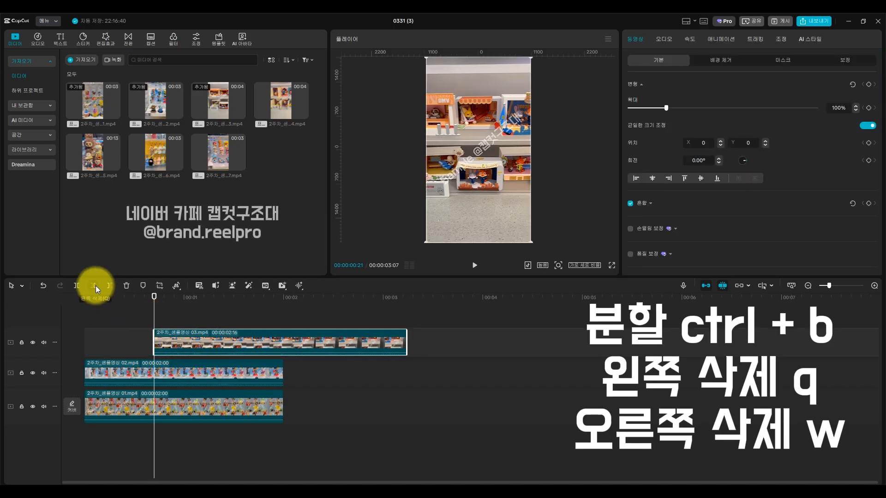
drag(244, 346, 165, 349)
Try to cut off sample video 03 after the 2-second mark with no clip selected.
click(283, 317)
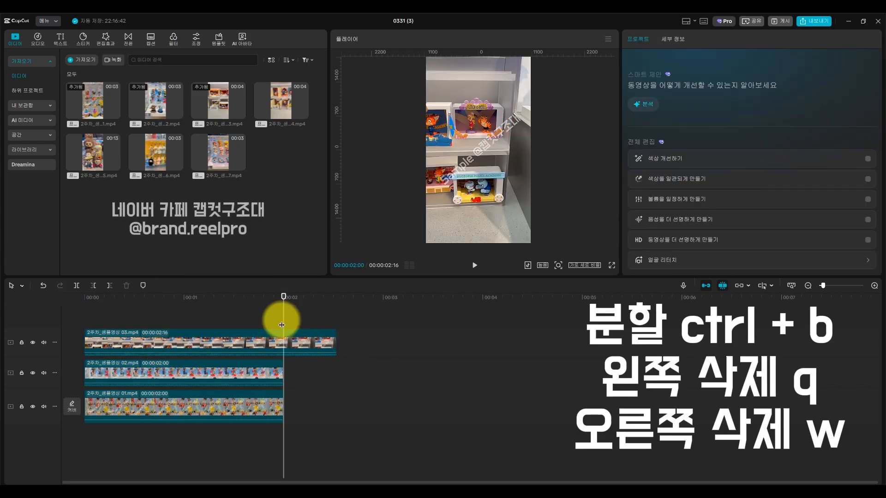
click(109, 286)
click(316, 340)
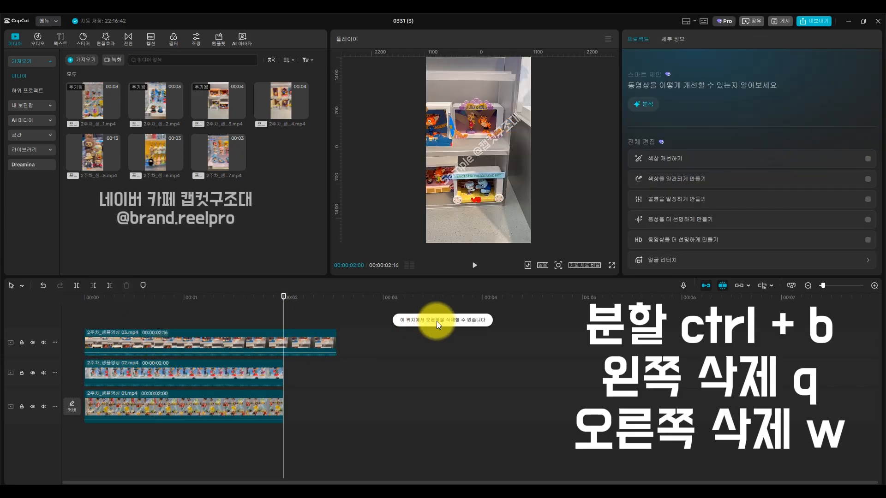
click(454, 325)
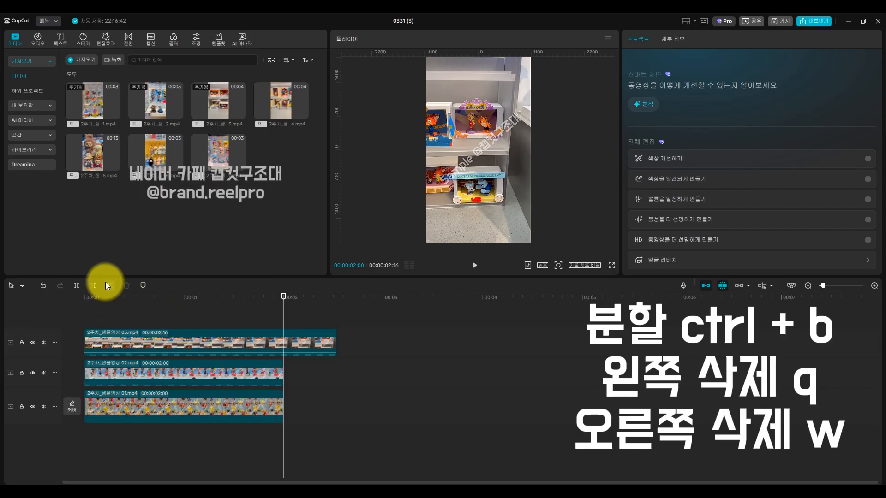
Extend sample video 01 on the main track to 00:00:02:13, cut it after the playhead with no clip selected, and undo the cut.
click(262, 405)
drag(283, 406, 326, 406)
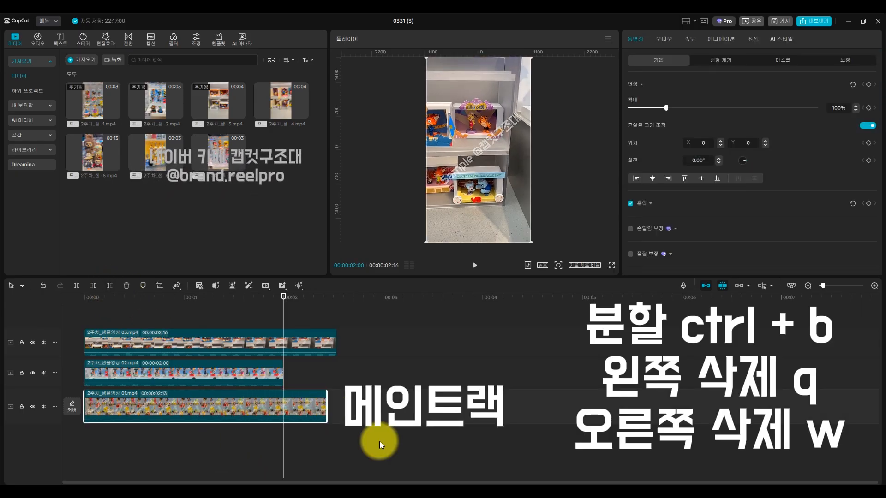
click(257, 428)
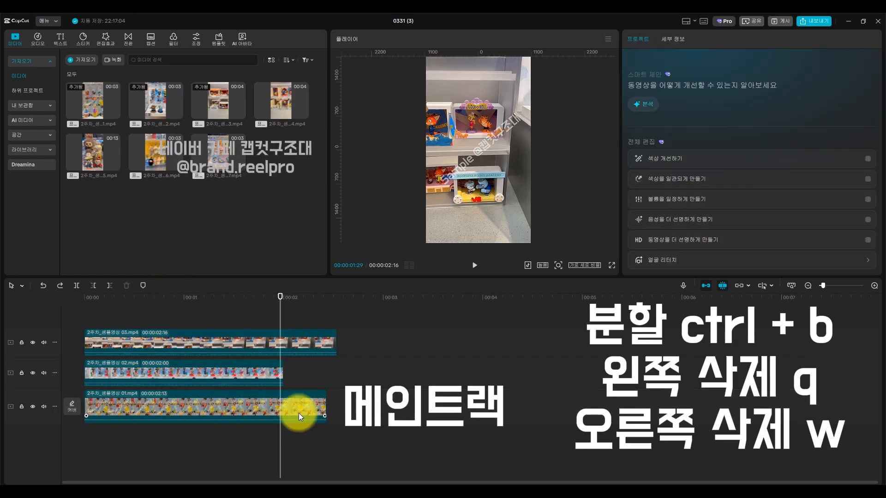
click(107, 285)
key(ctrl+z)
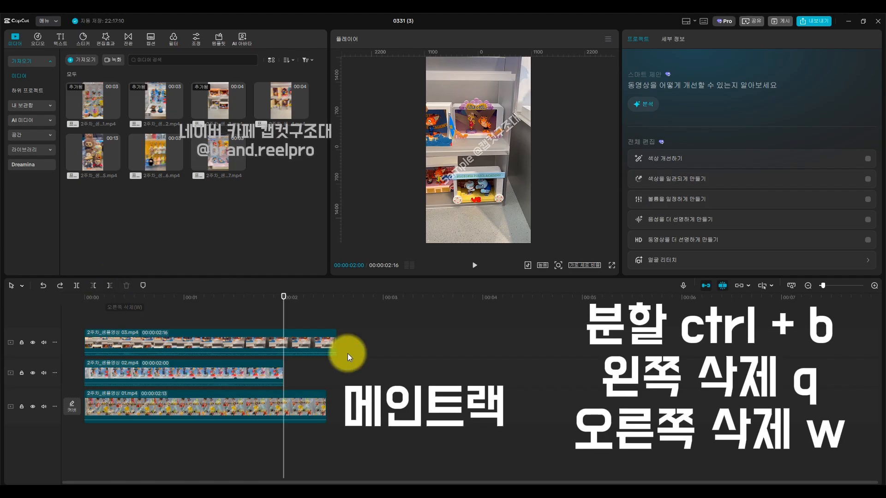
Cut off sample videos 03 and 01 after the 2-second mark, selecting each clip first.
click(326, 342)
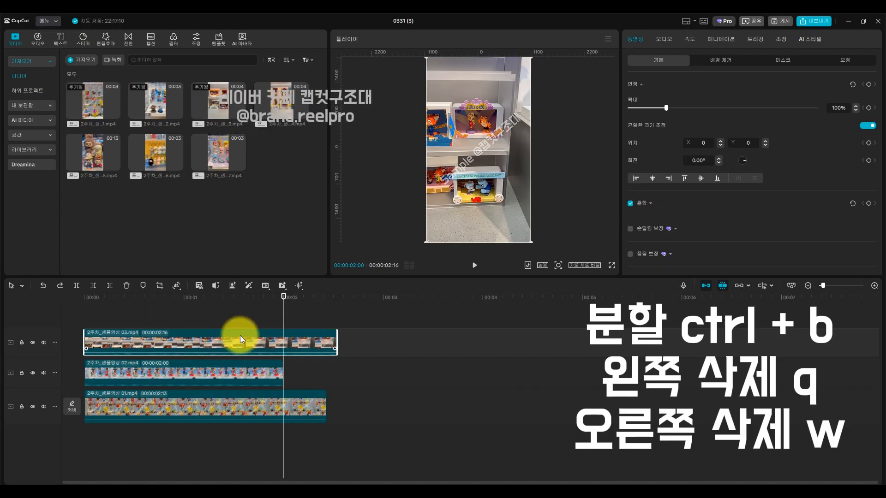
click(111, 285)
click(314, 412)
key(w)
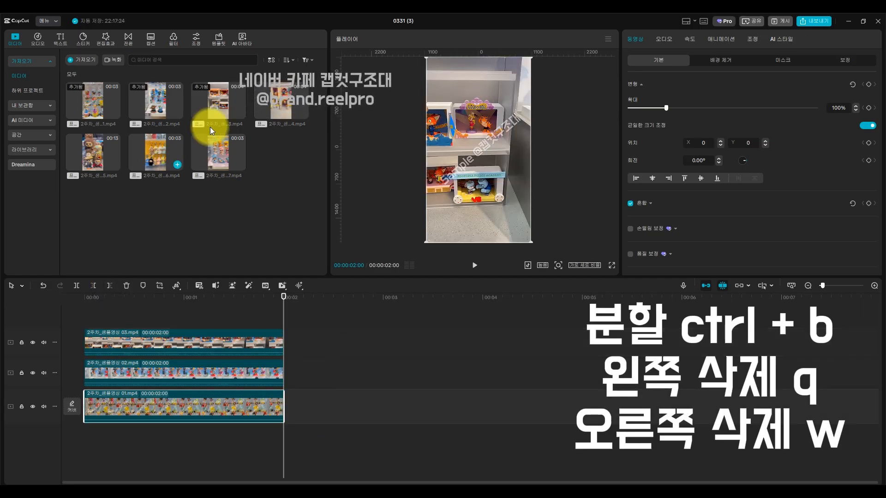
Add sample video 04 on a new track above sample video 03, starting at zero, without its part before 00:00:00:16.
drag(282, 99, 153, 339)
drag(74, 321, 142, 328)
click(157, 338)
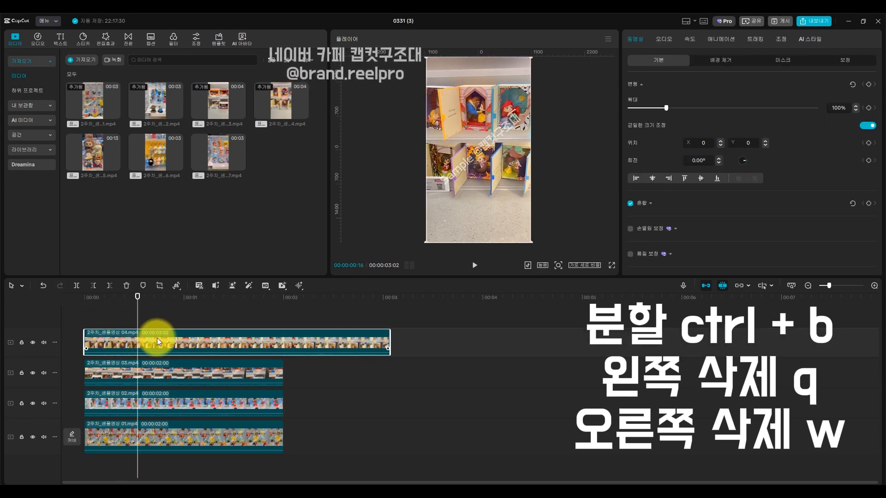
key(q)
Cut off sample video 04 after the 2-second mark.
click(287, 326)
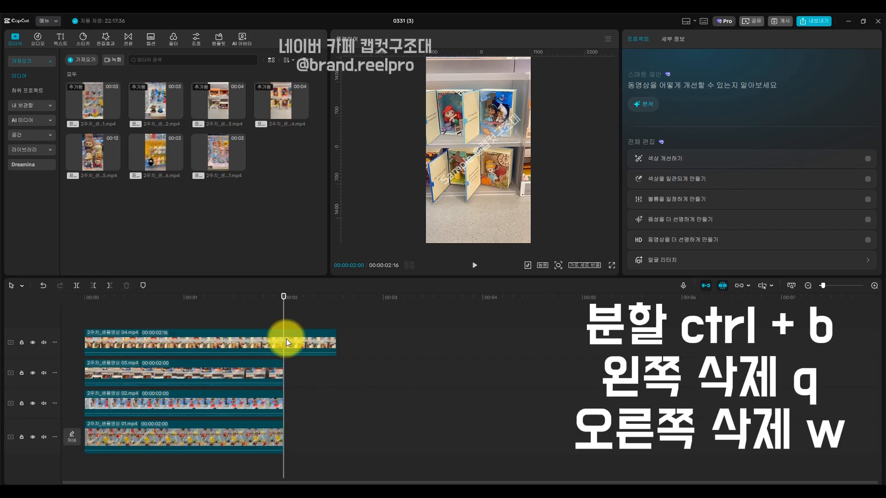
click(286, 339)
key(w)
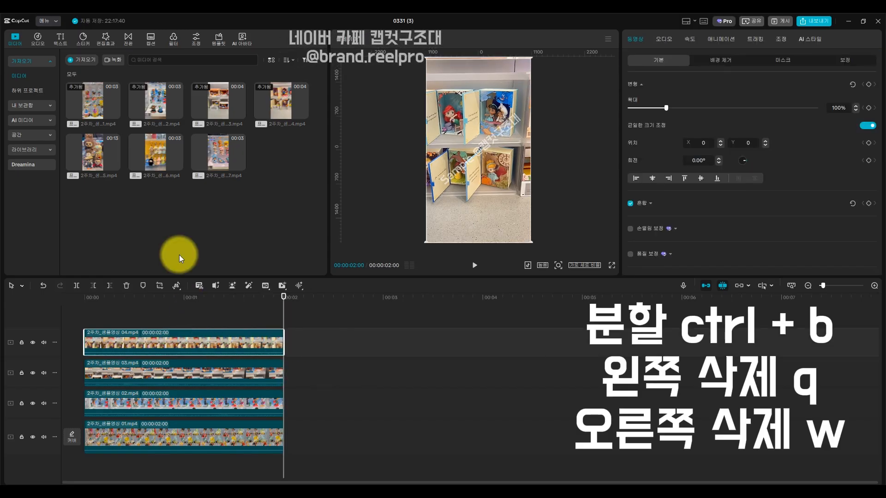
Preview sample video 05 and add sample video 06 on a new track above sample video 04, starting at zero.
click(98, 154)
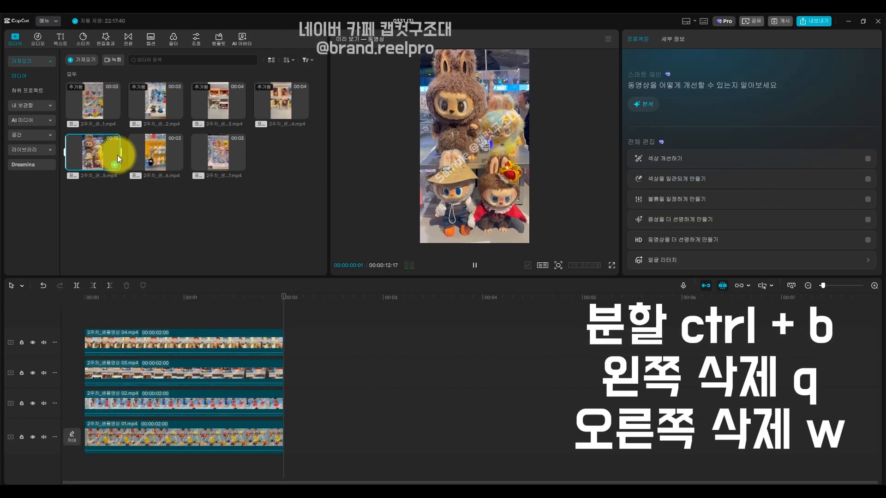
click(159, 153)
drag(165, 154, 97, 318)
click(296, 337)
Remove the part of sample video 06 before 00:00:00:04 and cut off its end so that it lasts 2 seconds.
click(113, 318)
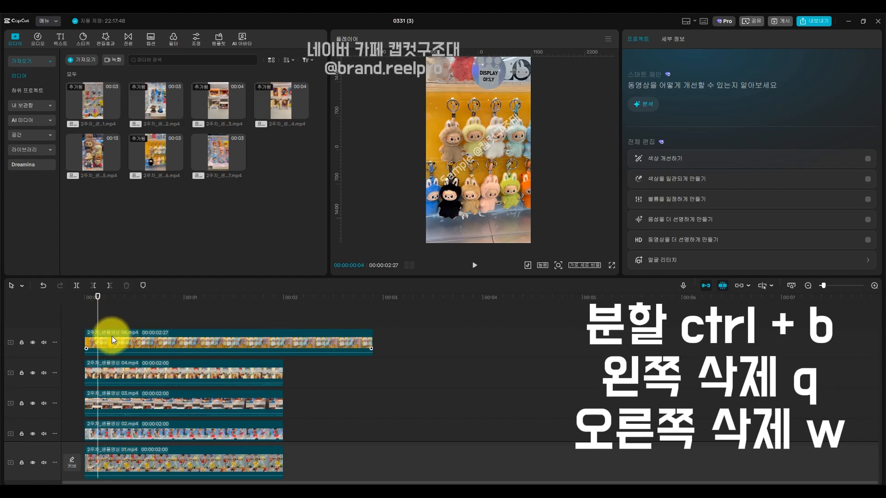
click(113, 341)
click(279, 318)
click(291, 340)
key(w)
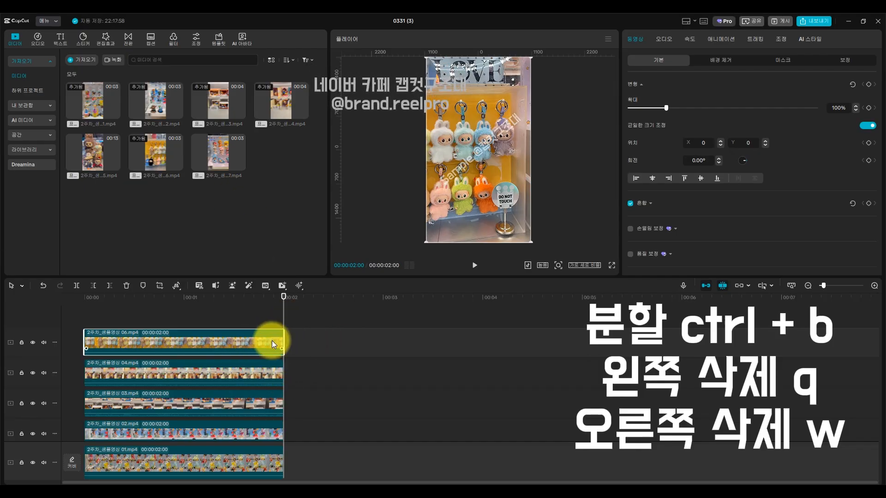
Line up sample videos 02, 03, 04 and 06 in that order behind sample video 01 on the main track.
scroll(273, 340, down, 1)
click(142, 399)
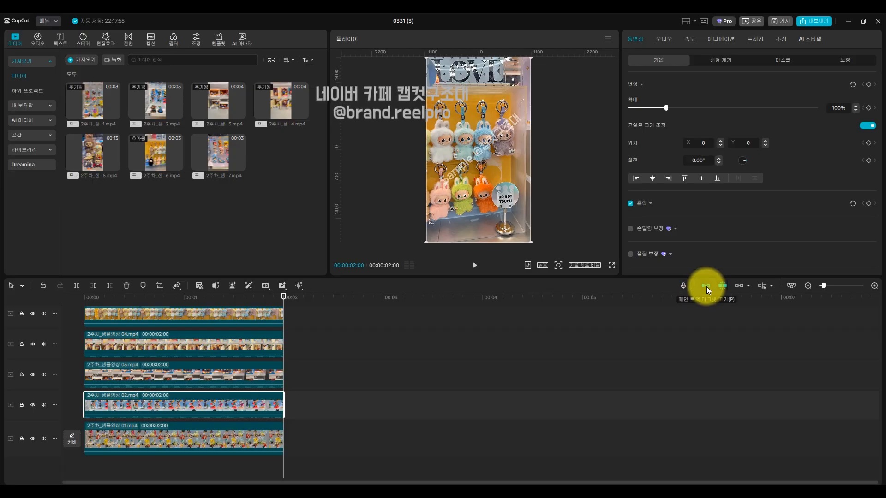
drag(131, 407, 427, 444)
drag(183, 398, 647, 425)
drag(249, 373, 830, 398)
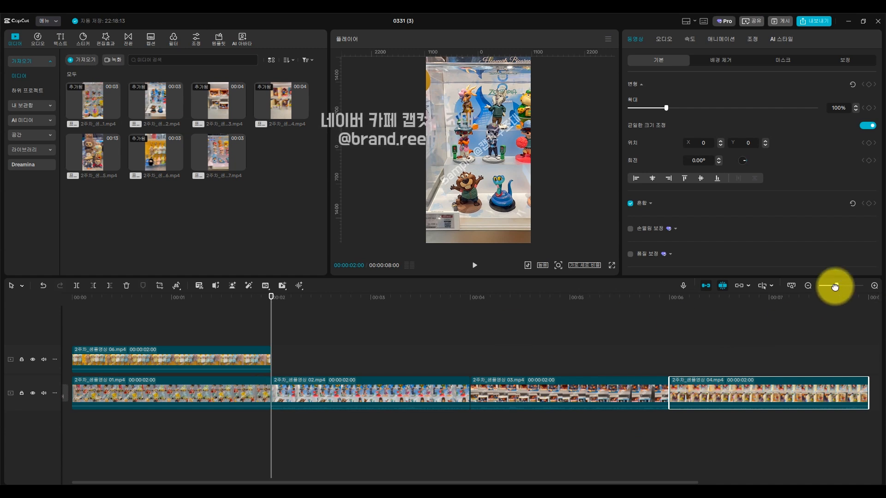
drag(835, 287, 829, 286)
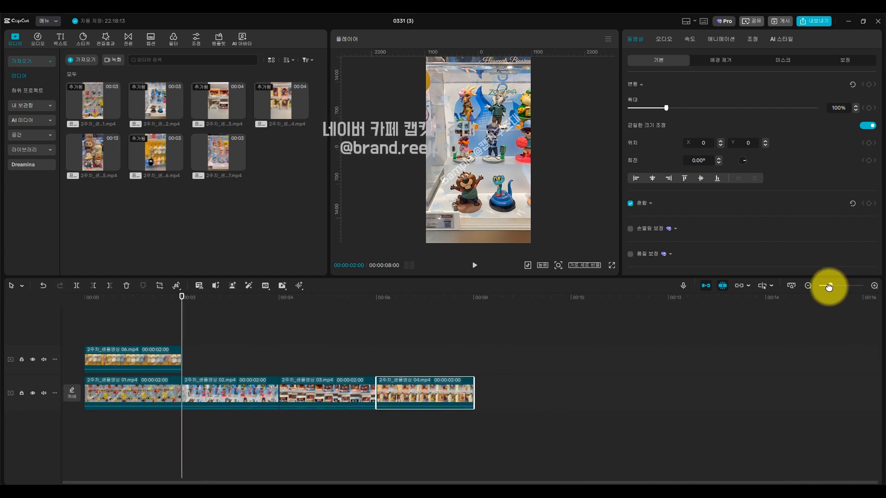
drag(115, 361, 578, 395)
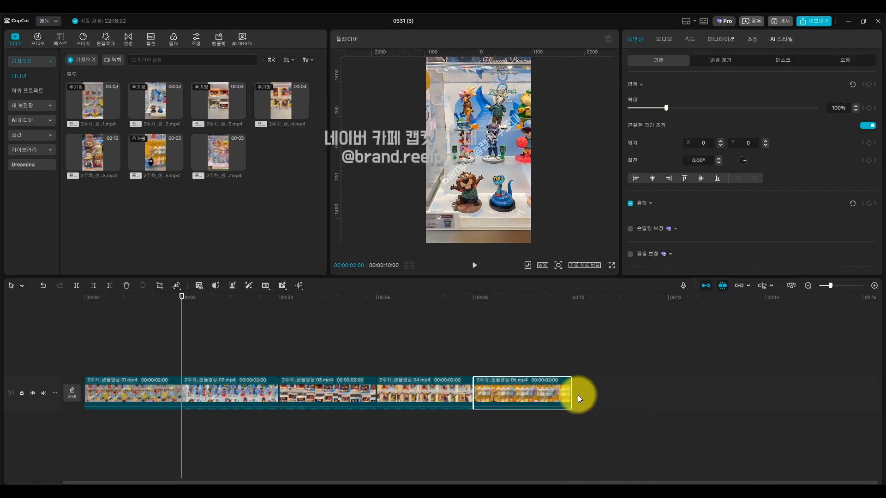
Copy the sample video 06 clip and append the duplicate at the end of the main track, at the 10-second mark.
click(576, 395)
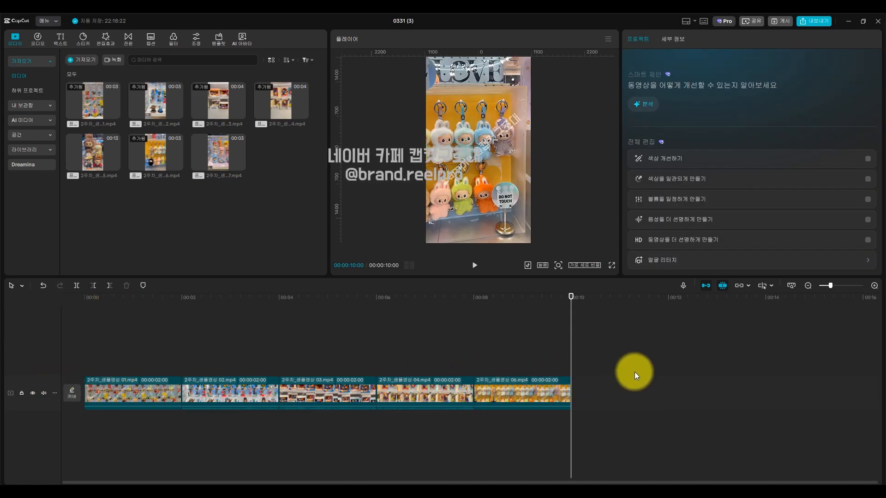
click(516, 388)
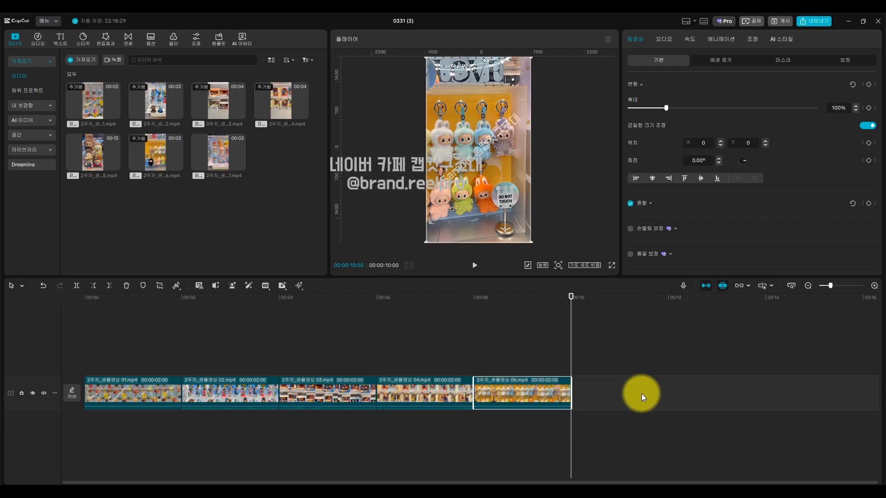
key(ctrl+c)
key(ctrl+v)
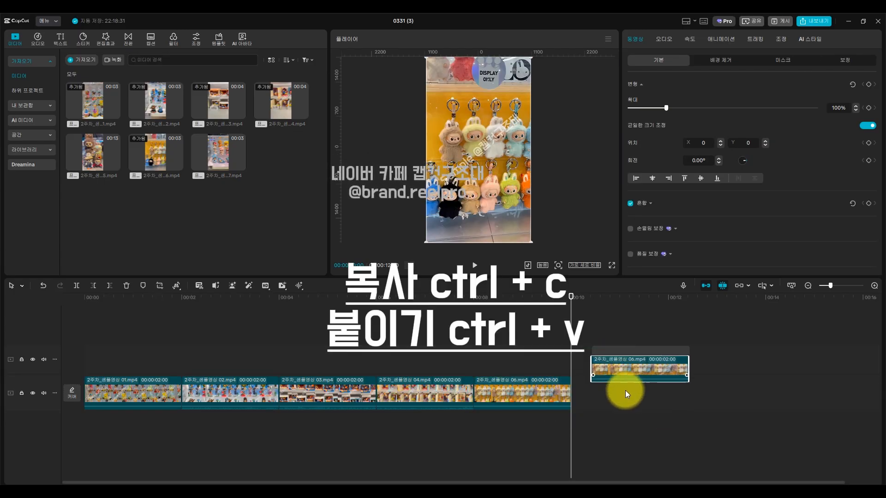
drag(624, 391, 605, 411)
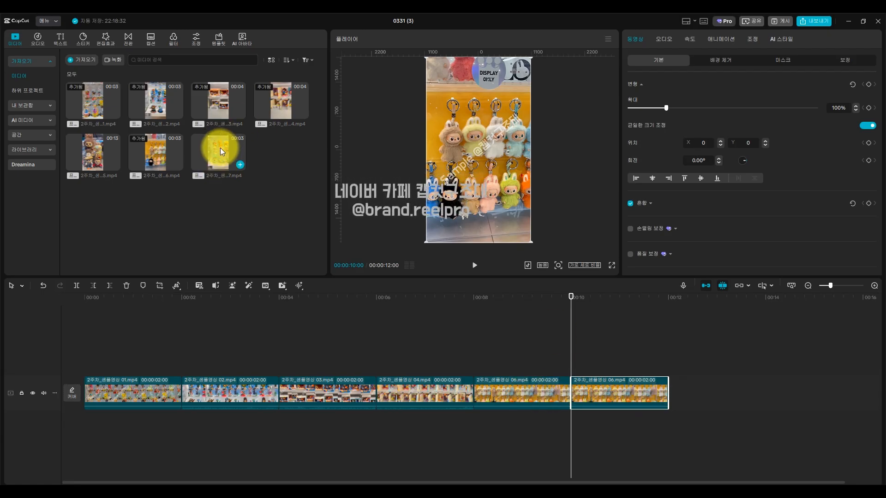
Replace the duplicated last clip with sample video 07, using the final 2-second section of the footage.
drag(220, 148, 618, 391)
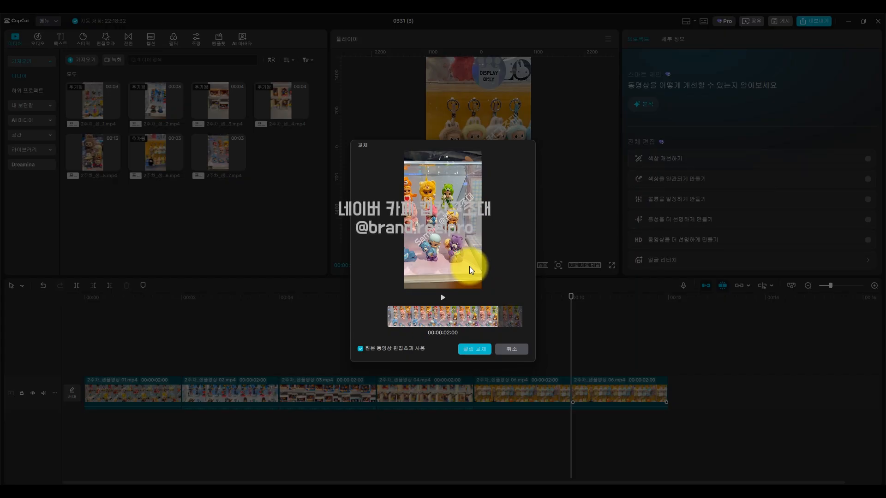
drag(423, 320, 476, 321)
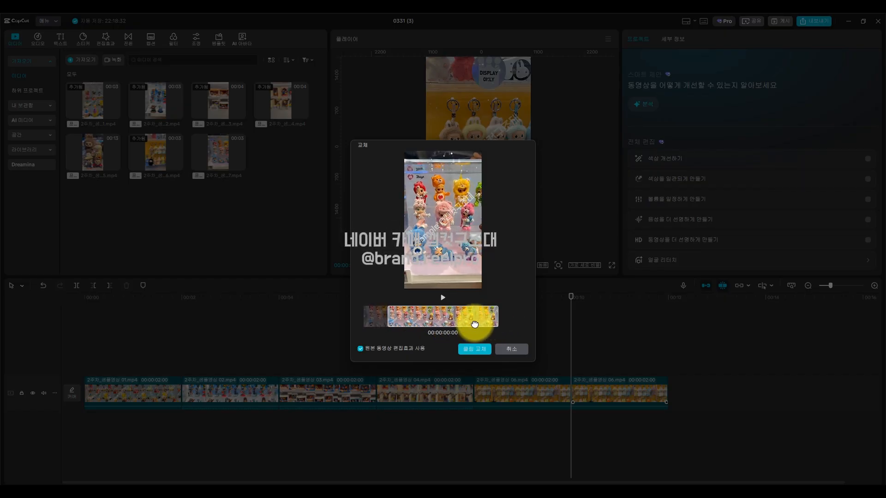
click(476, 350)
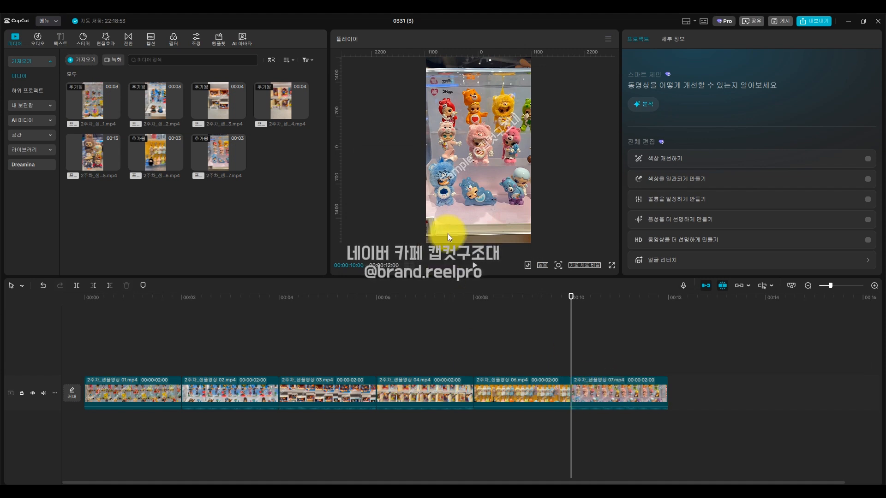
Reselect the source section of the sample video 07 clip, shifting its 2-second range slightly earlier.
drag(570, 358, 641, 380)
click(613, 391)
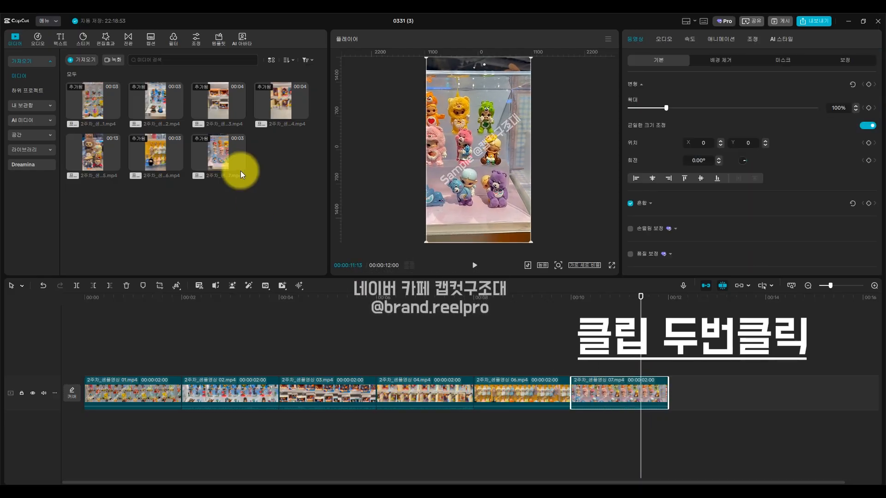
double_click(618, 395)
mouse_move(493, 321)
mouse_down()
mouse_move(438, 315)
mouse_move(506, 308)
mouse_move(503, 318)
mouse_move(466, 317)
mouse_move(488, 312)
mouse_up()
click(477, 347)
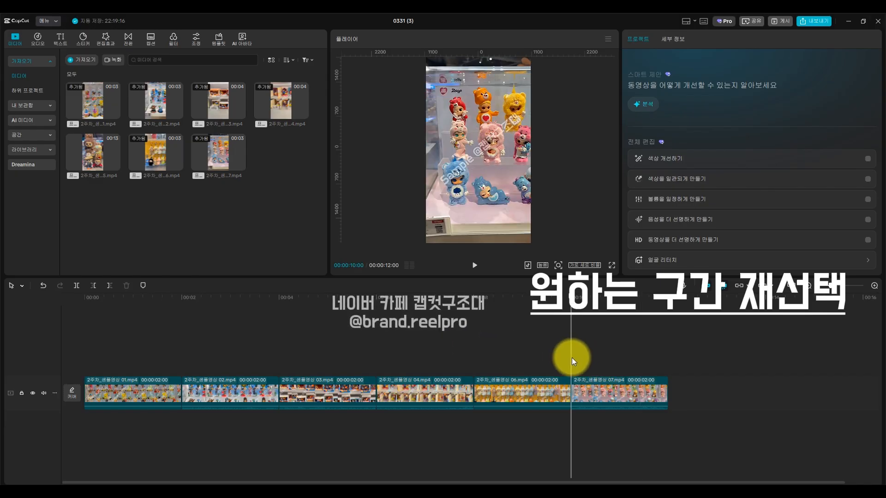
Extend the sample video 07 clip to 00:00:02:13 and cut it back to 2 seconds.
drag(662, 392, 692, 390)
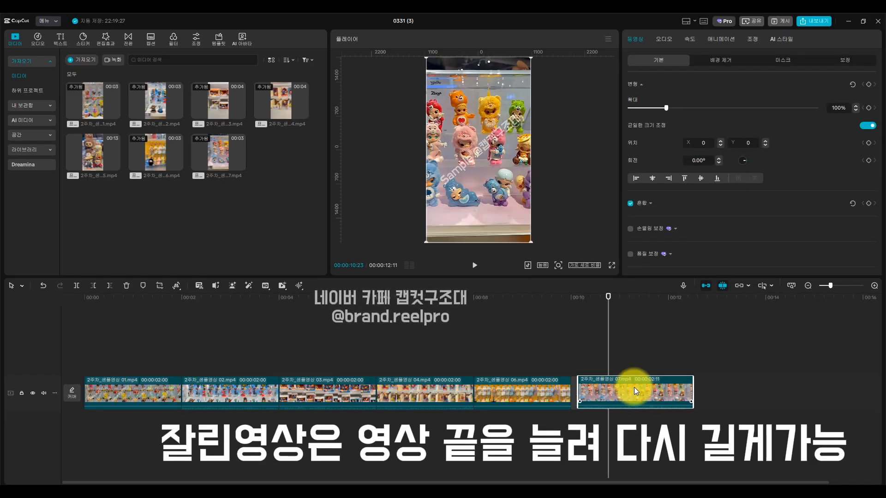
drag(574, 394, 525, 392)
click(571, 367)
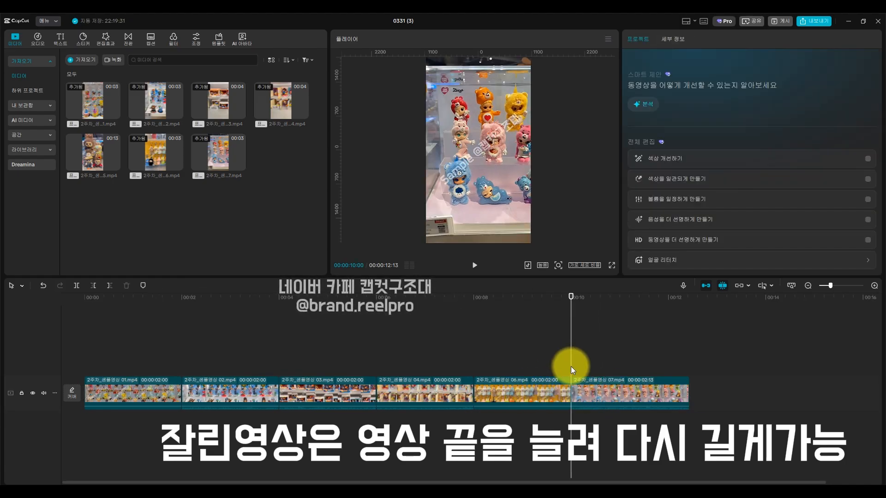
mouse_move(571, 367)
mouse_down()
mouse_move(668, 364)
mouse_move(568, 360)
mouse_up()
key(w)
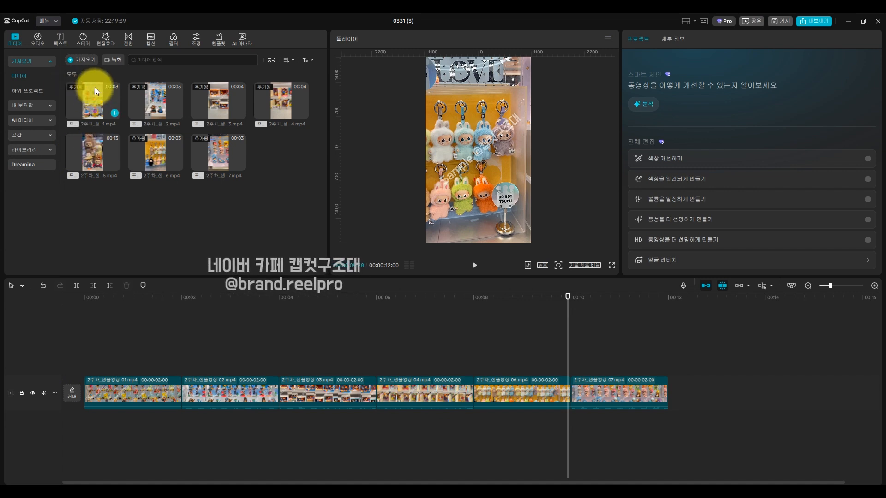
Preview sample video 05 and insert it between sample videos 04 and 06 on the main track.
click(102, 148)
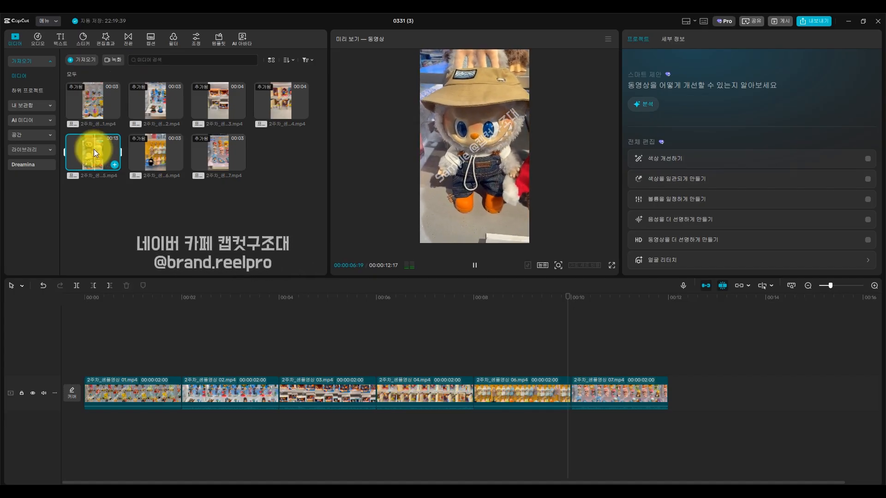
drag(94, 148, 470, 391)
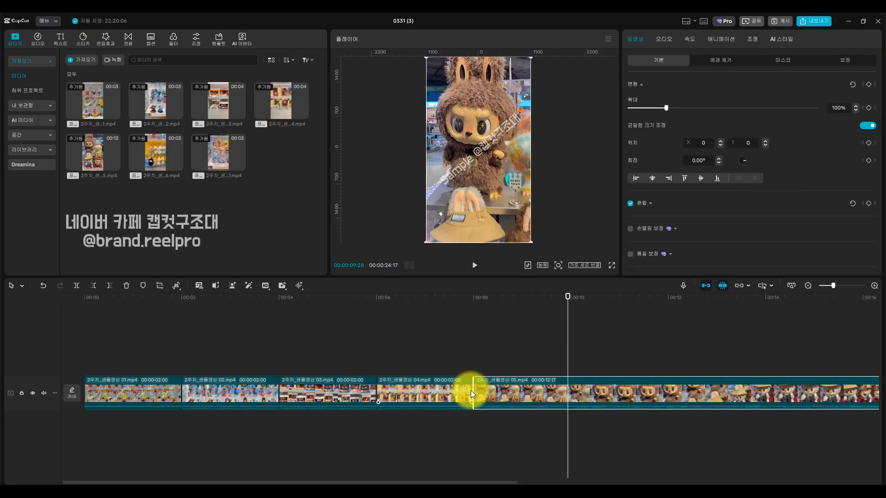
Trim the sample video 05 clip on the main track by deleting everything before 00:00:10:23.
click(469, 354)
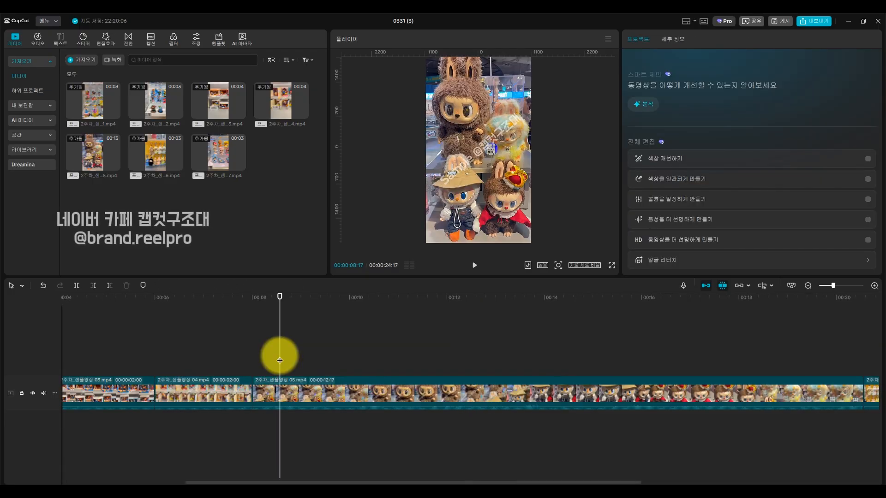
drag(278, 359, 387, 363)
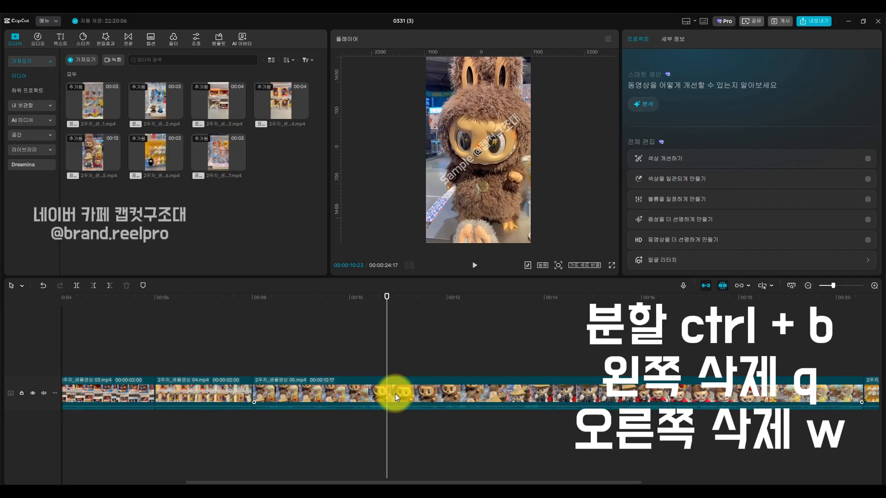
click(395, 394)
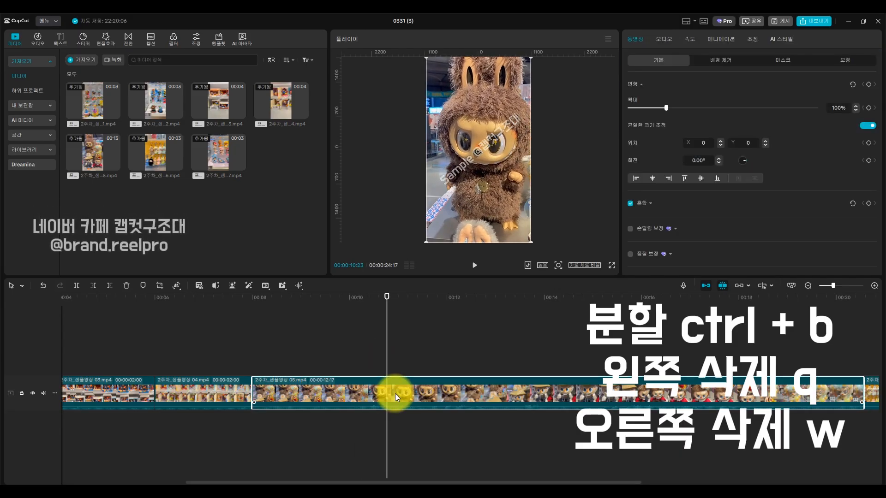
key(q)
Split sample video 05 at 00:00:08:17 and delete its footage from there up to 00:00:11:18.
drag(243, 330, 278, 351)
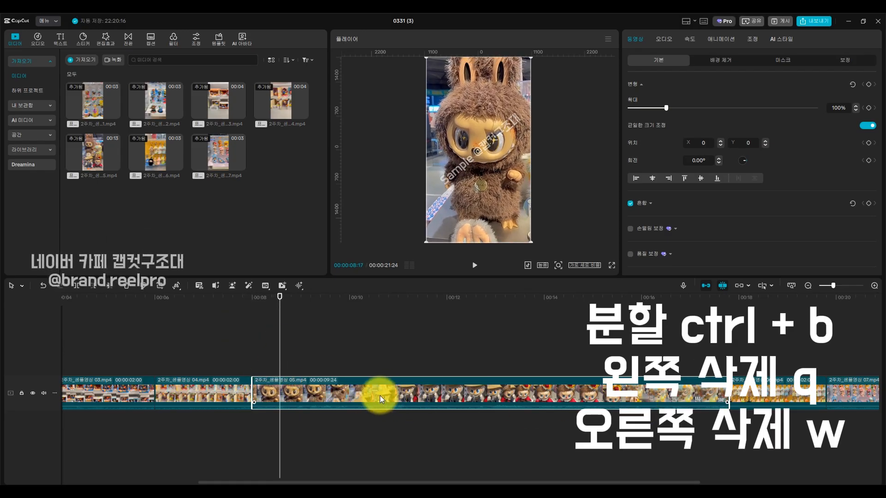
key(ctrl+b)
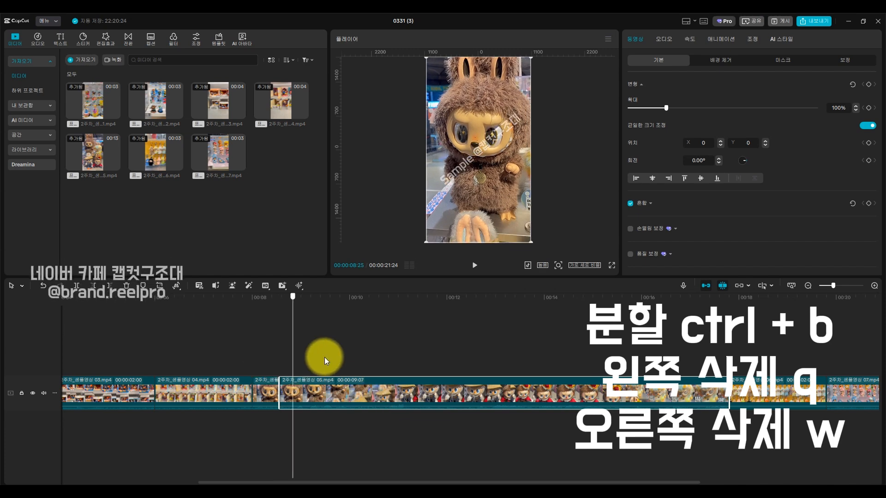
drag(325, 357, 427, 370)
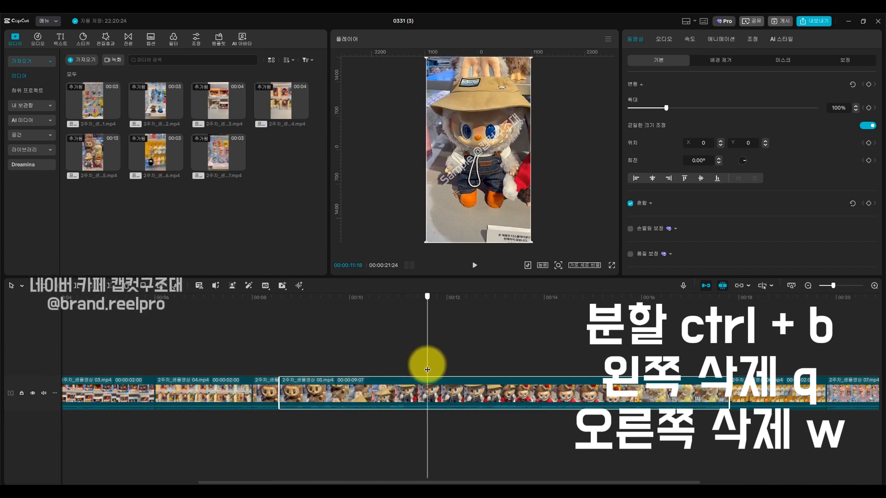
key(q)
Split sample video 05 at 00:00:09:08 and 00:00:09:26, deleting the footage after each split up to 00:00:11:04 and 00:00:11:19 respectively.
drag(281, 353, 404, 365)
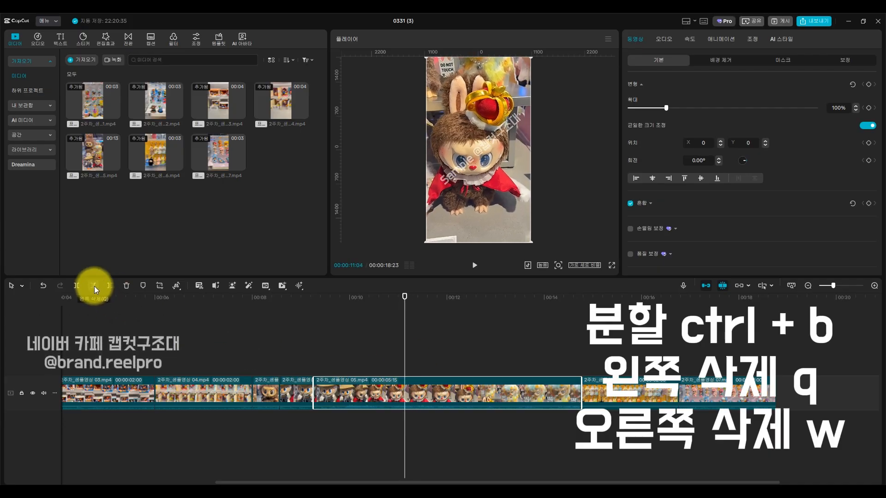
key(q)
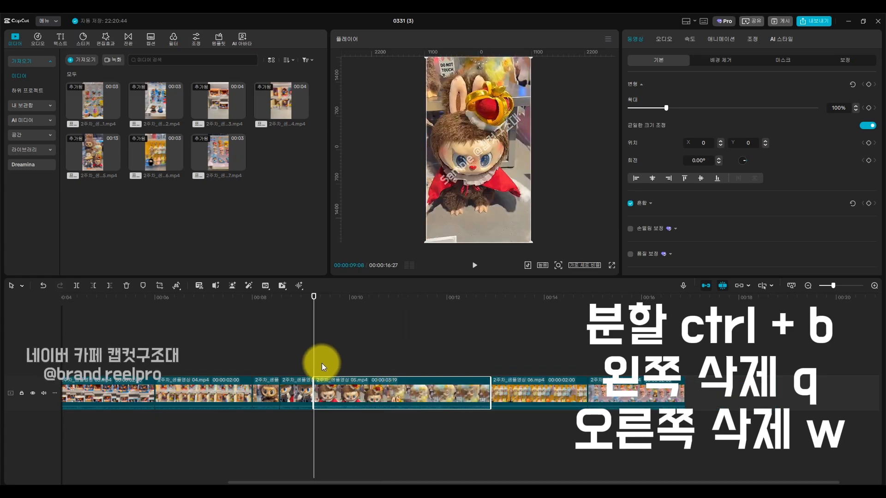
drag(316, 364, 429, 375)
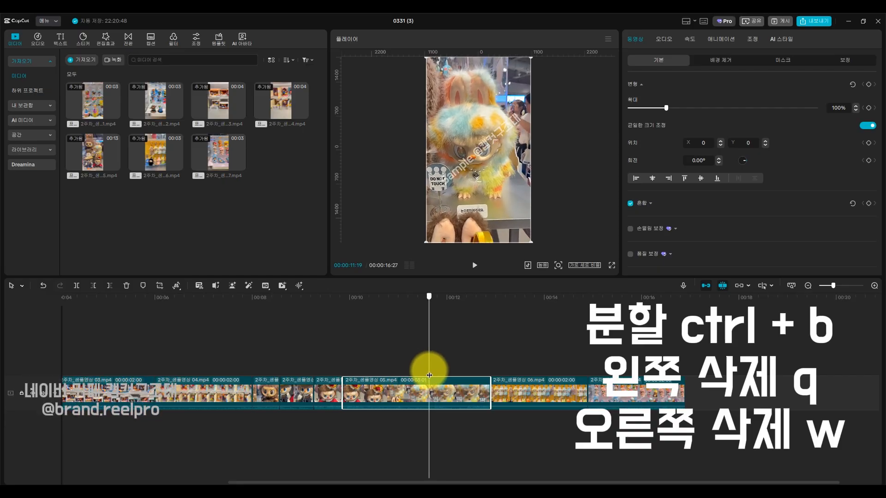
key(q)
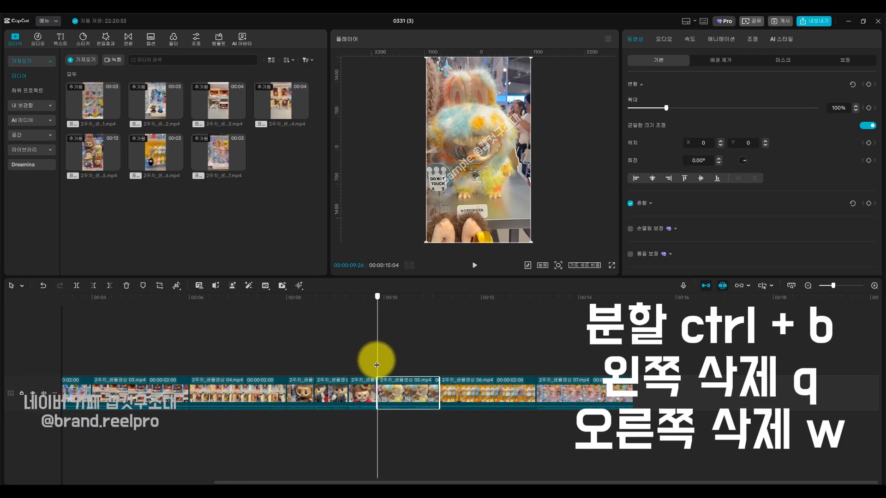
Cut off the end of the last sample video 05 segment at 00:00:10:15 and play back the edited cuts.
drag(375, 355, 408, 367)
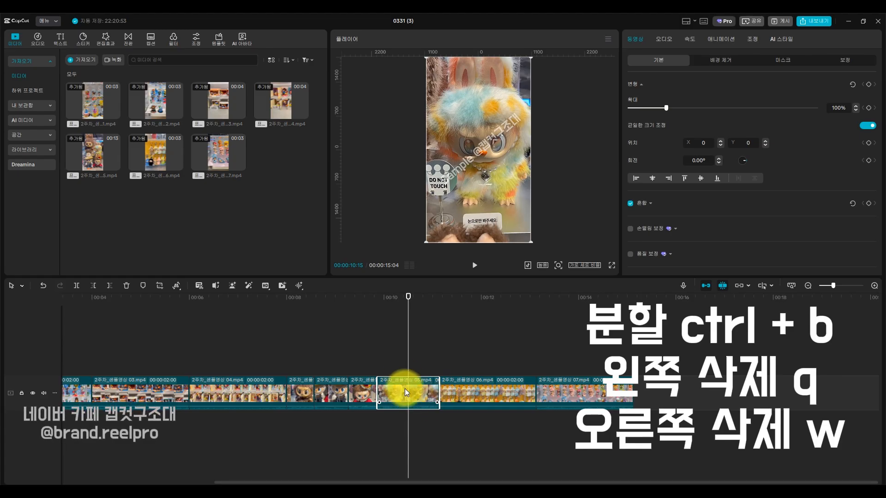
click(109, 285)
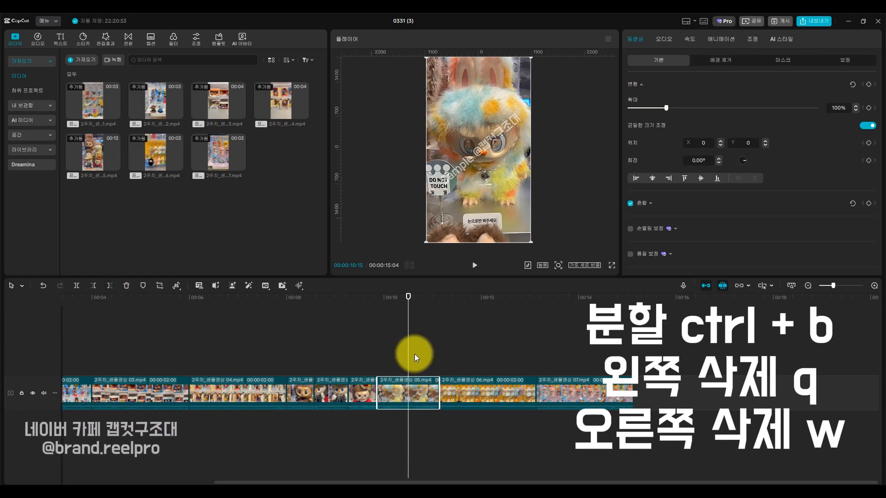
click(319, 363)
key(space)
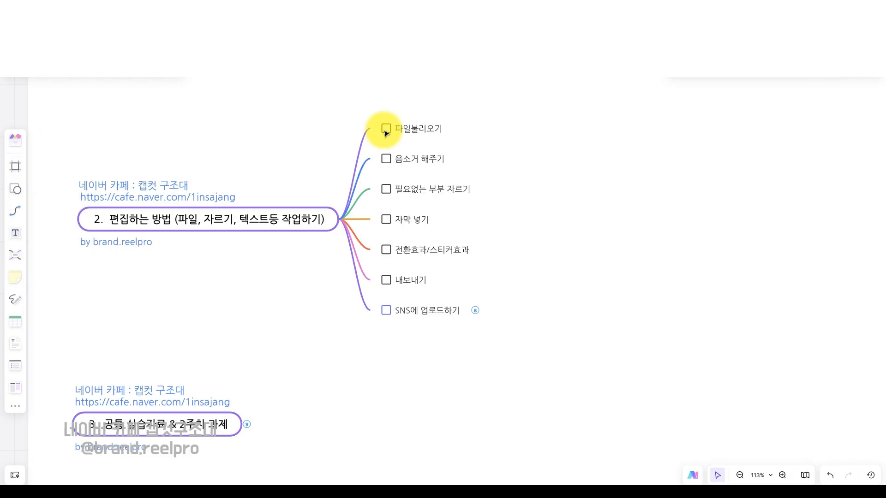
Switch to the mind map and check off the items 파일불러오기 and 필요없는 부분 자르기.
click(386, 130)
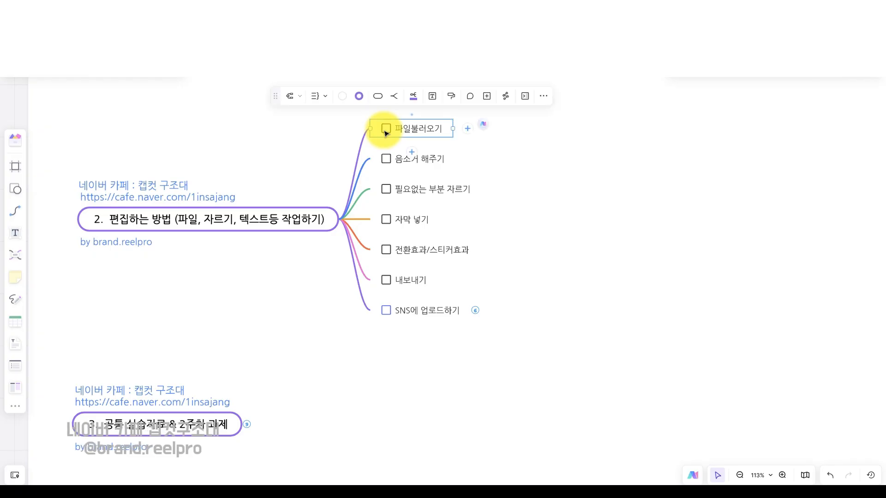
click(386, 188)
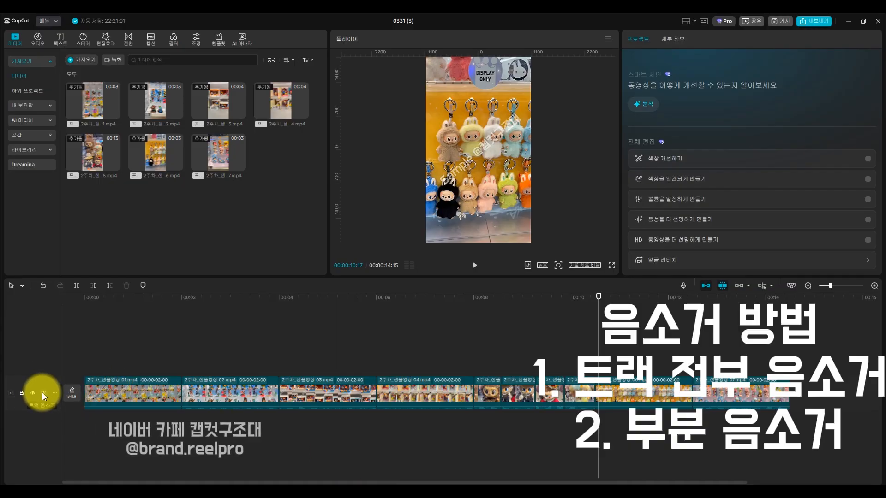
Toggle the main track's mute in CapCut and set the track's audio waveform size to 60%.
click(43, 392)
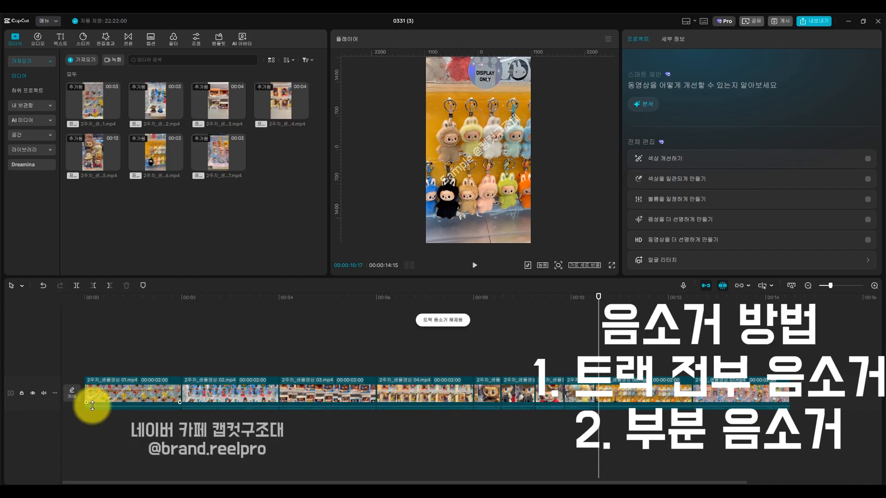
click(55, 393)
mouse_move(81, 413)
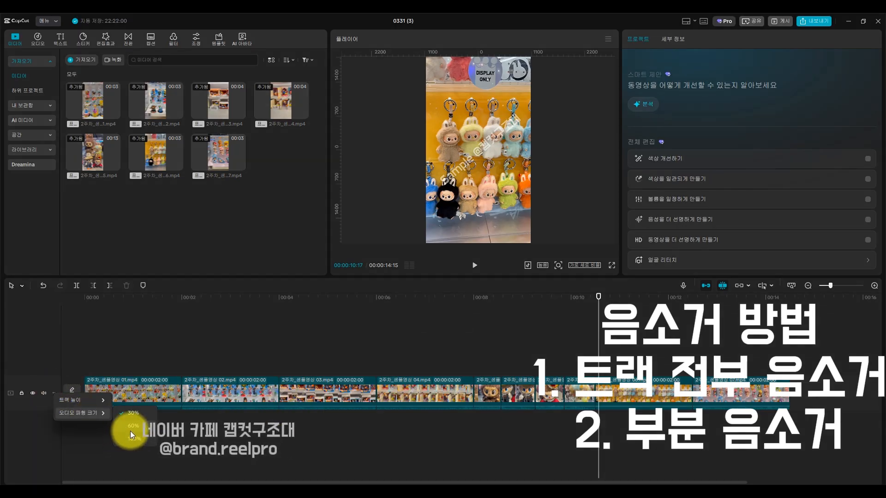
click(134, 428)
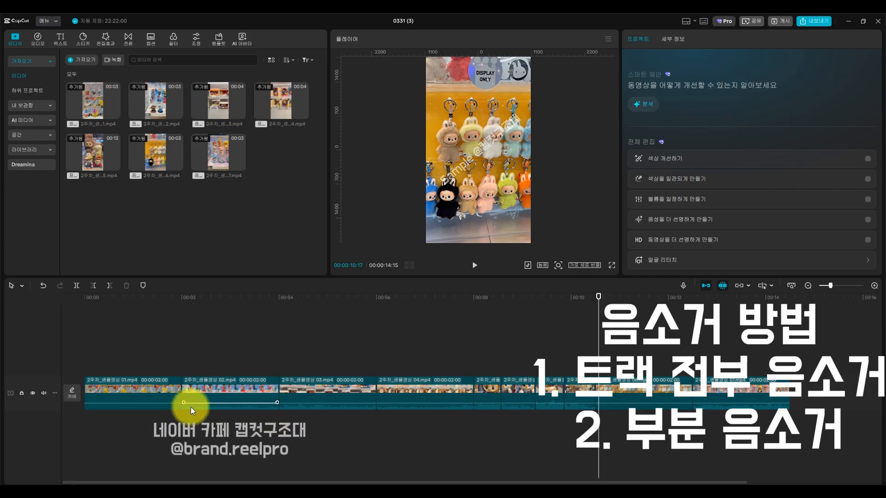
mouse_move(189, 403)
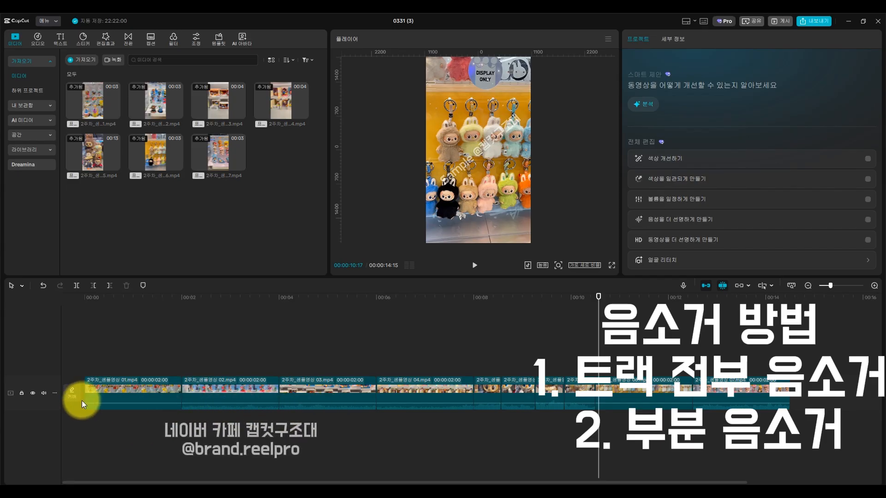
Try muting the whole main track by playing it back from 00:00:01:27, and unmute it again.
click(46, 391)
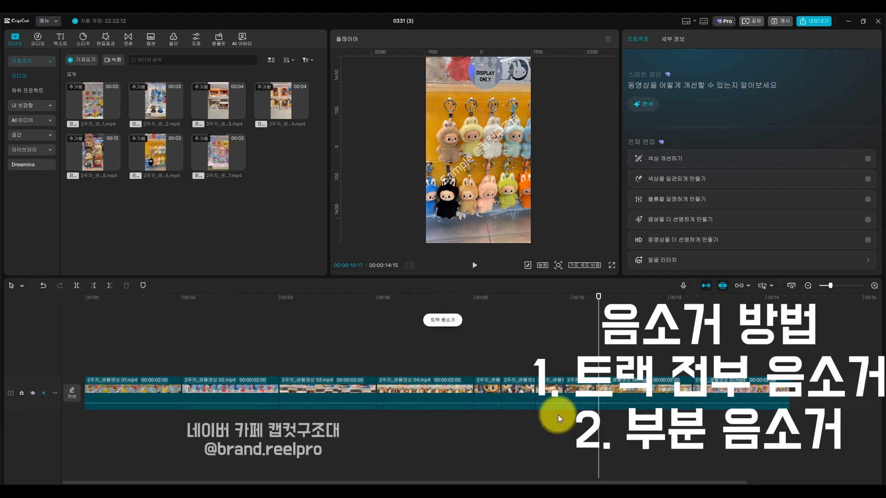
click(175, 416)
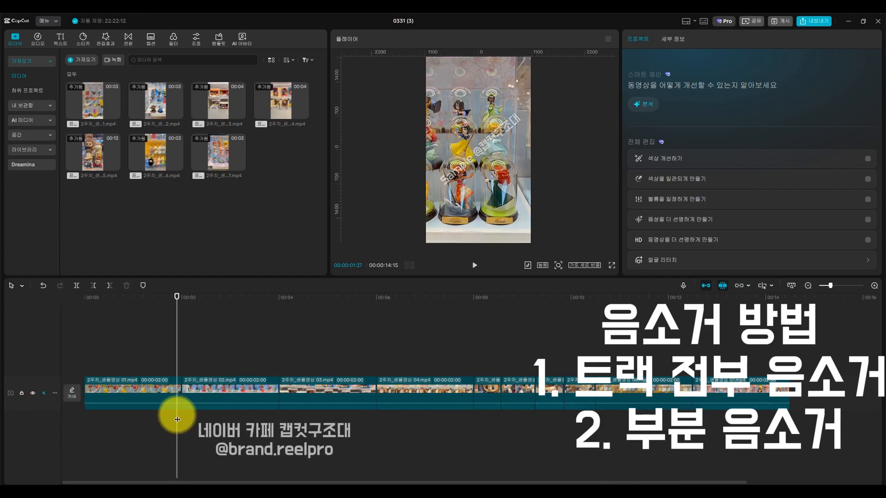
key(space)
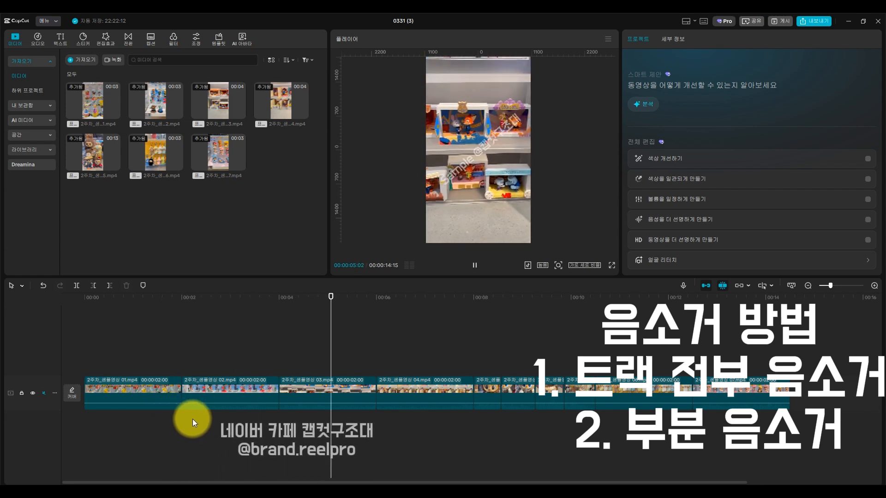
key(space)
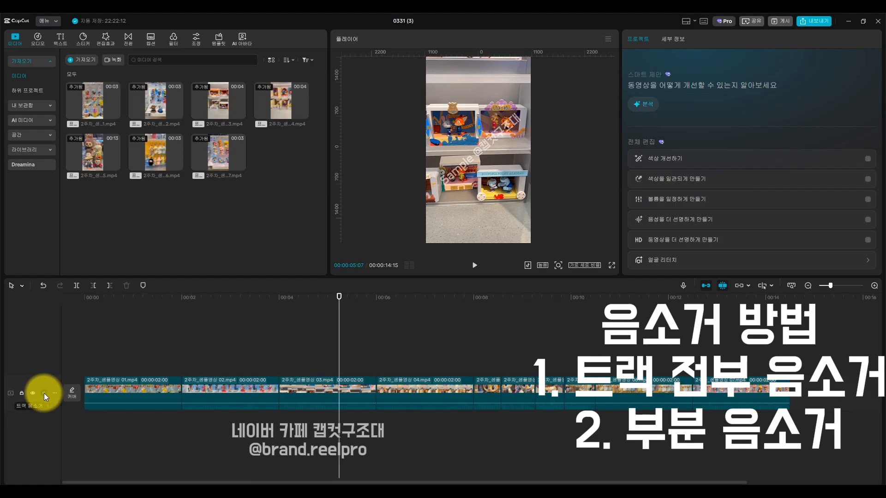
click(44, 393)
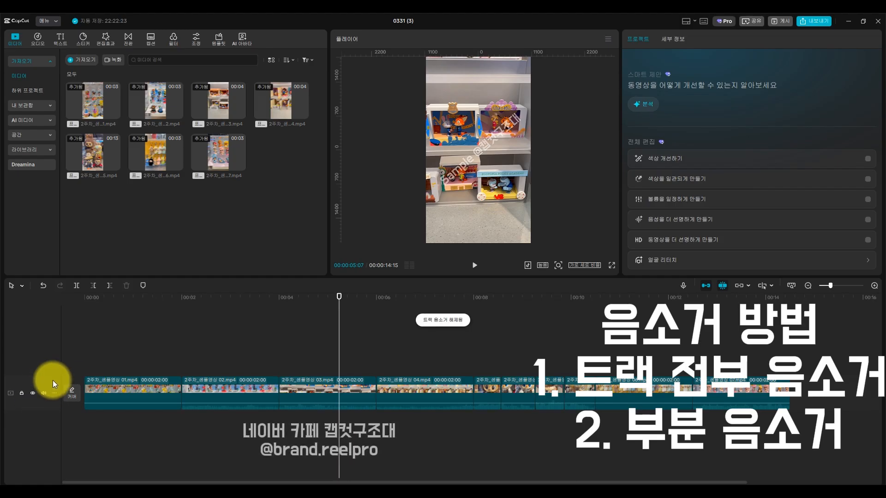
Mute only the sample video 03 clip by lowering its volume to -∞ dB.
click(240, 401)
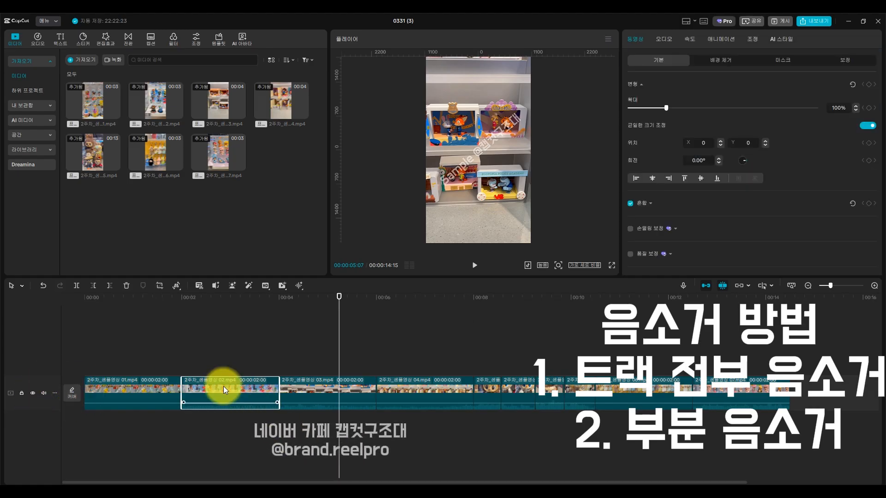
click(331, 402)
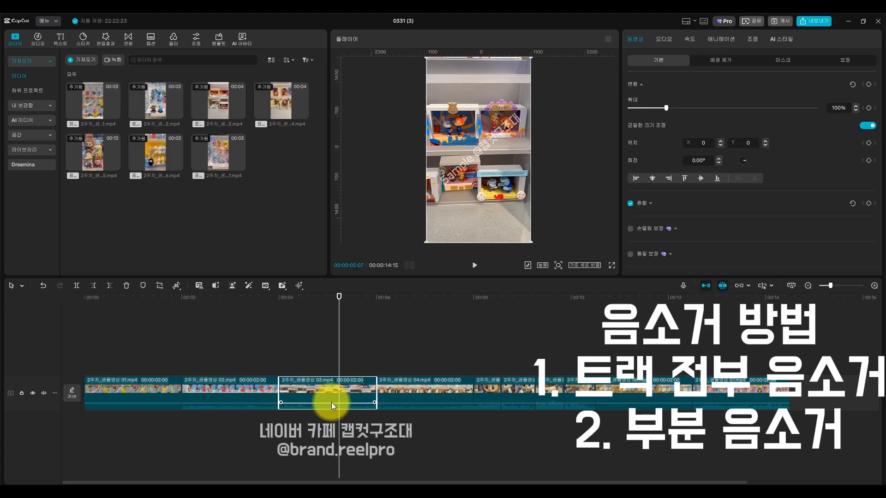
click(660, 39)
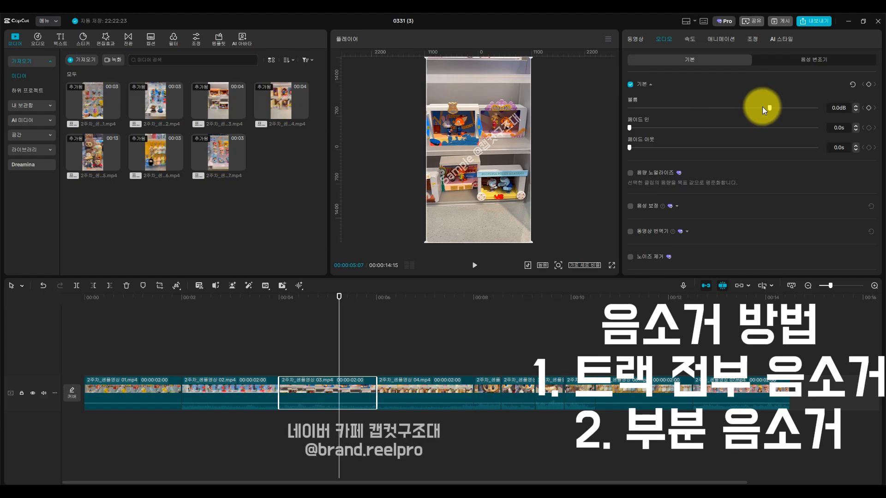
drag(767, 108, 613, 113)
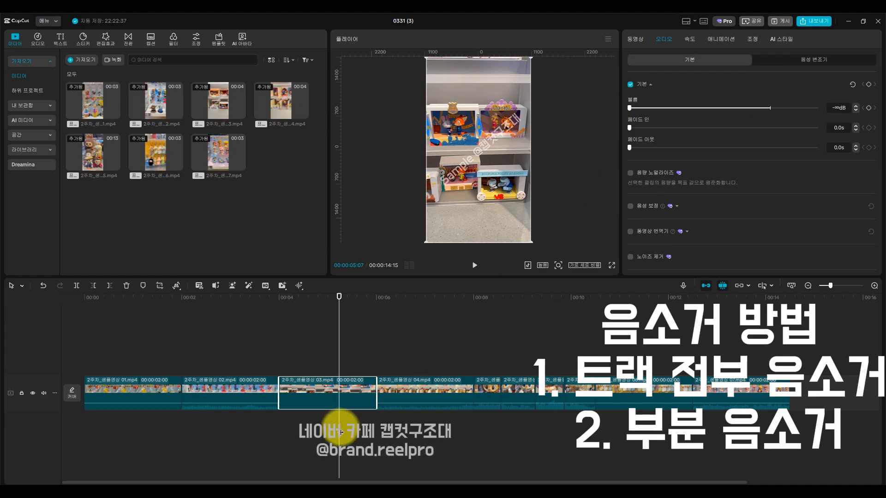
click(325, 424)
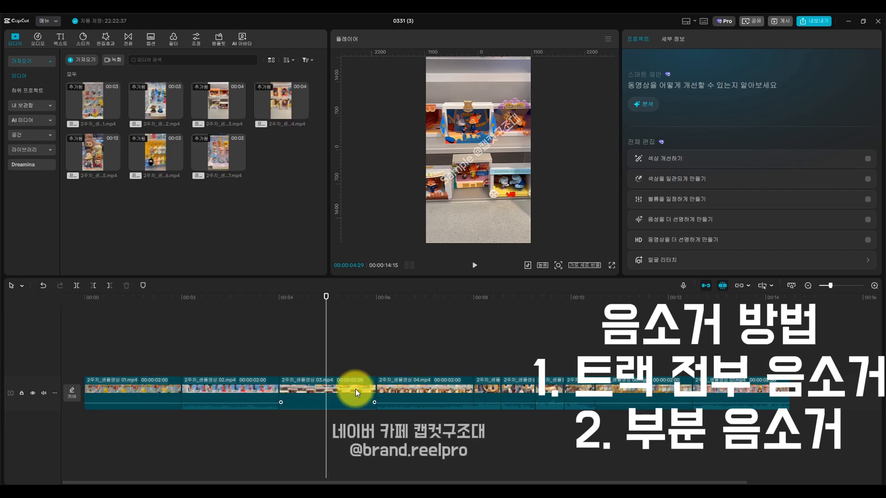
Mute the whole main track and select the sample video 03 clip.
click(43, 392)
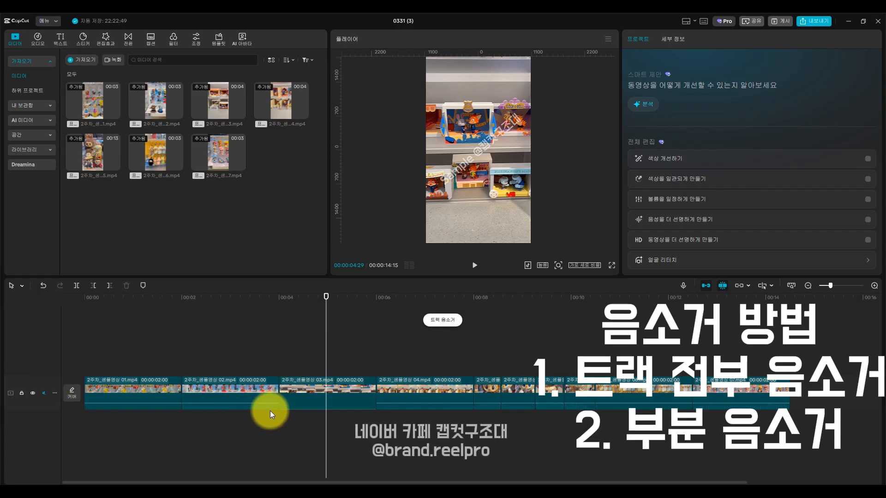
mouse_move(225, 409)
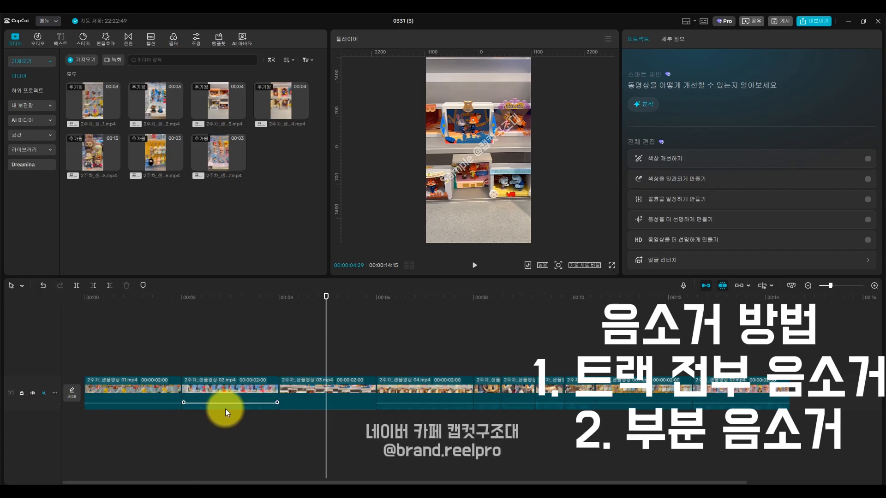
click(327, 400)
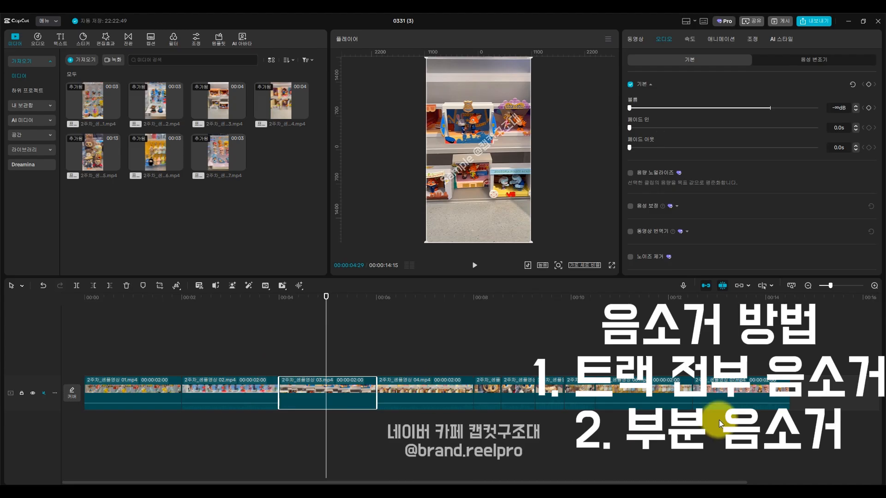
Lower the volume of all clips on the main track to -∞ dB and toggle the track's mute.
drag(712, 422, 132, 381)
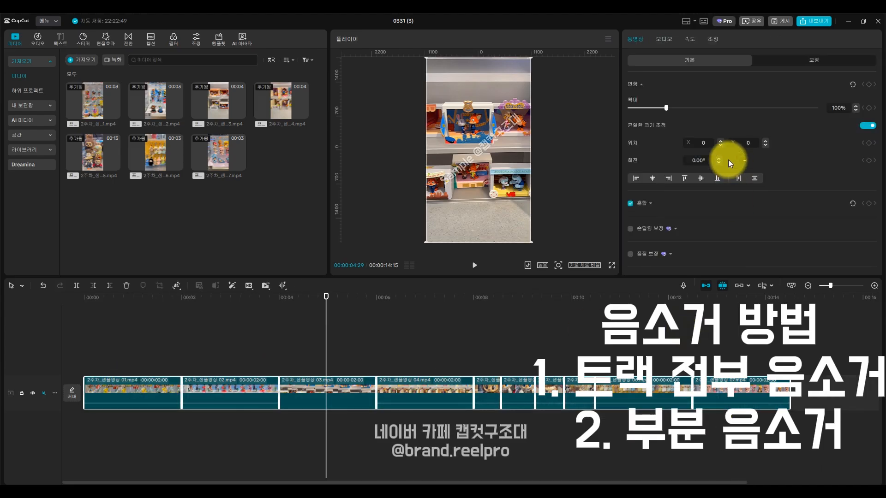
click(661, 40)
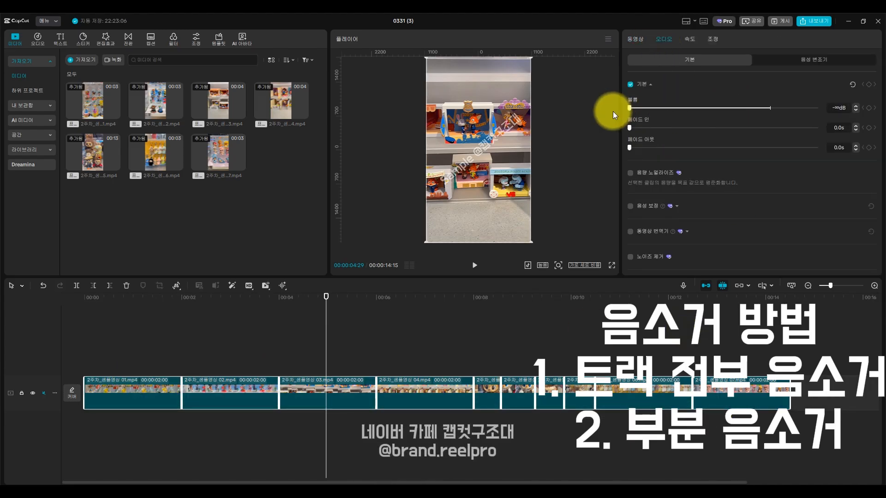
click(43, 395)
click(83, 415)
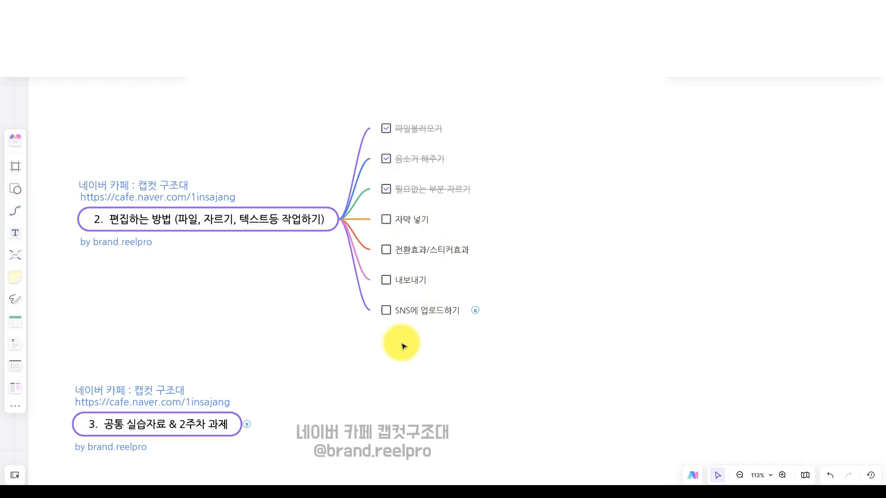
Switch to CapCut, add a default text clip spanning the whole main track, and change its wording to 디즈니공주.
click(370, 485)
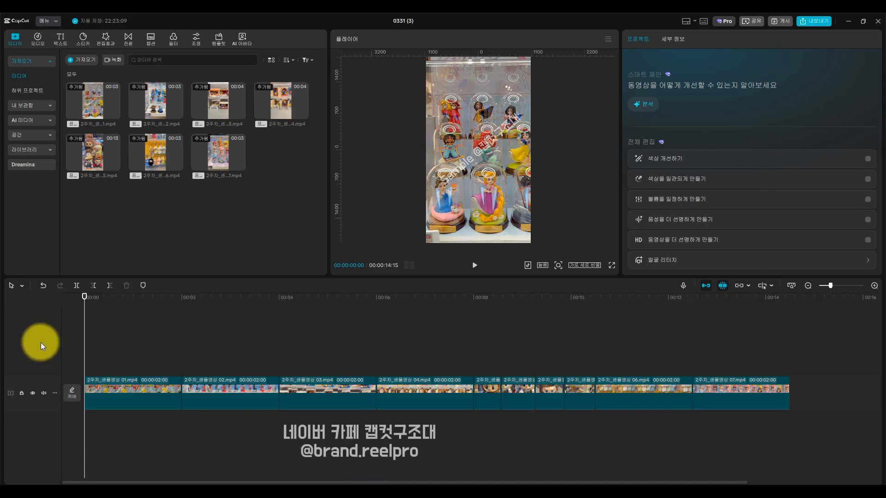
click(62, 41)
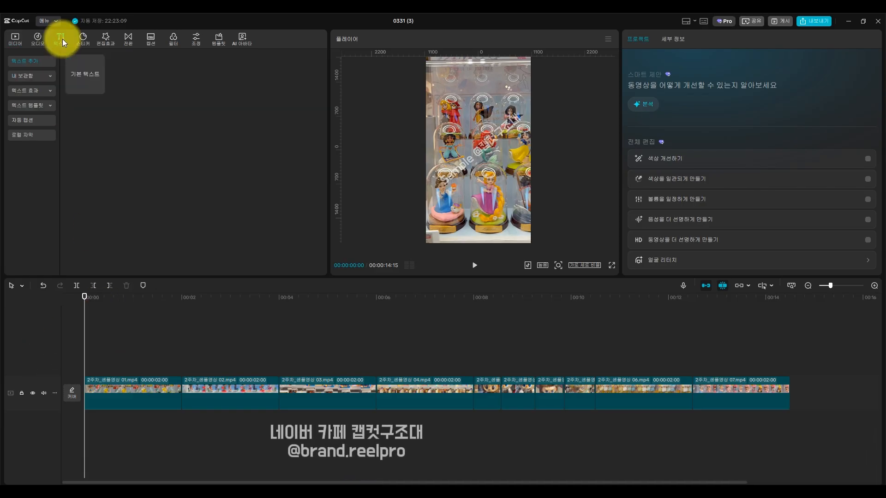
click(97, 85)
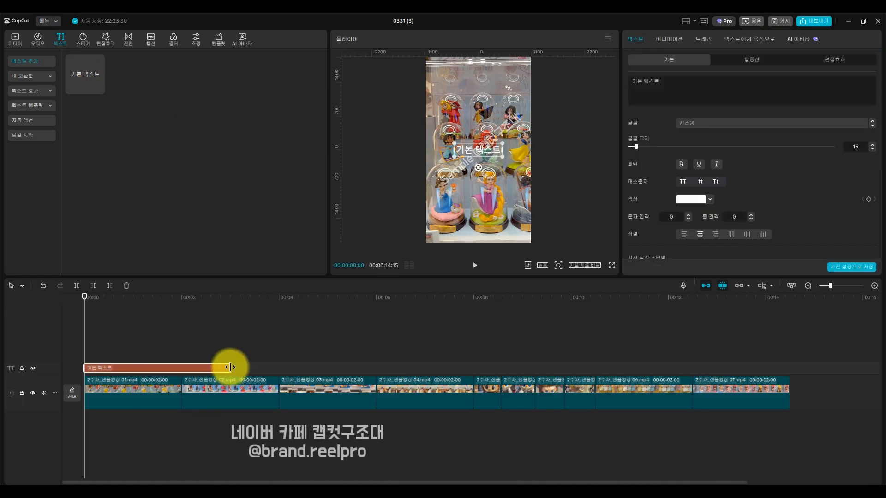
drag(230, 368, 790, 366)
right_click(786, 365)
click(759, 368)
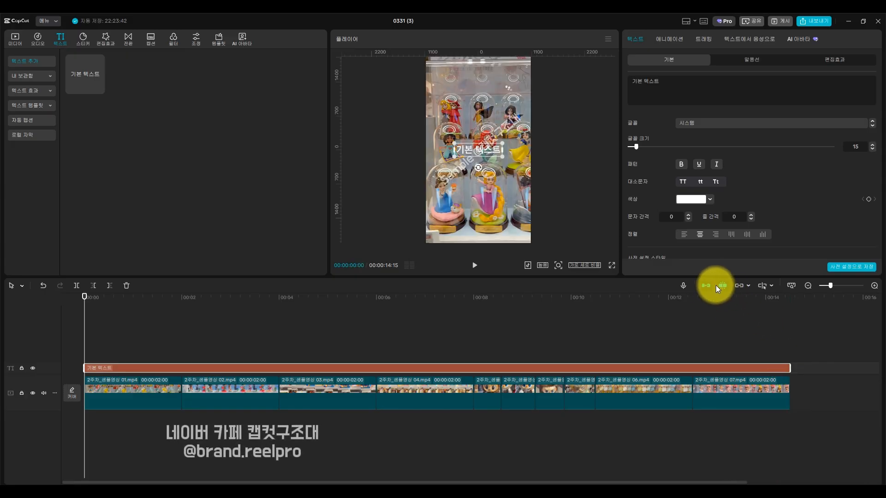
click(682, 90)
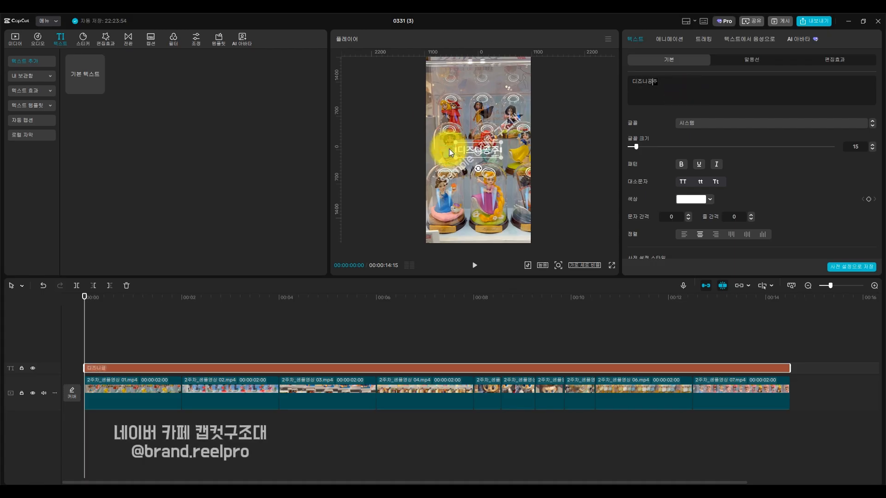
click(557, 140)
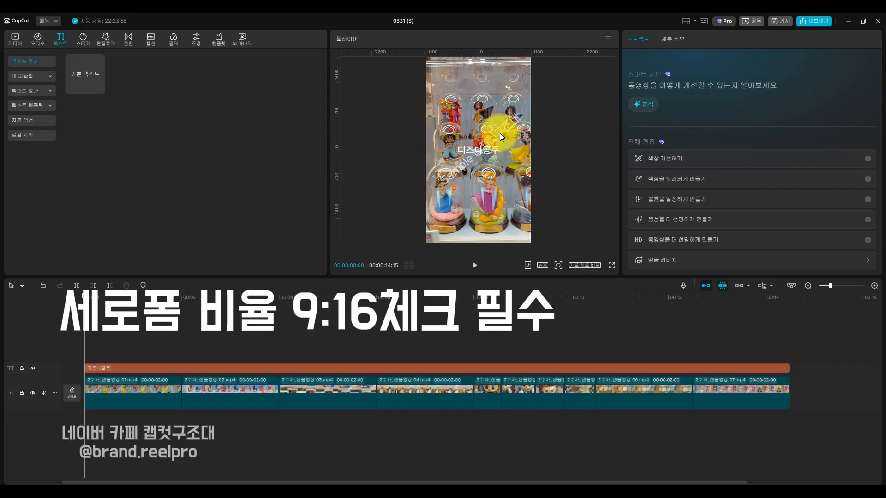
Set the project's aspect ratio to vertical 9:16.
click(588, 263)
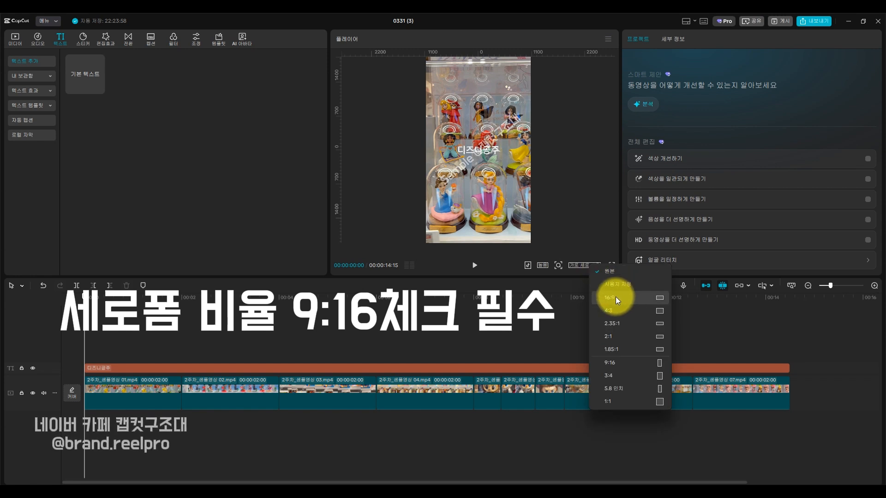
click(613, 363)
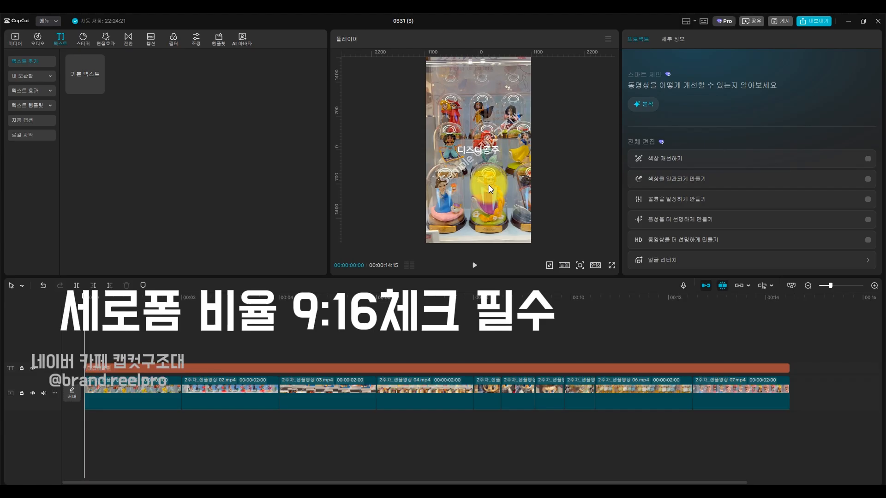
click(596, 266)
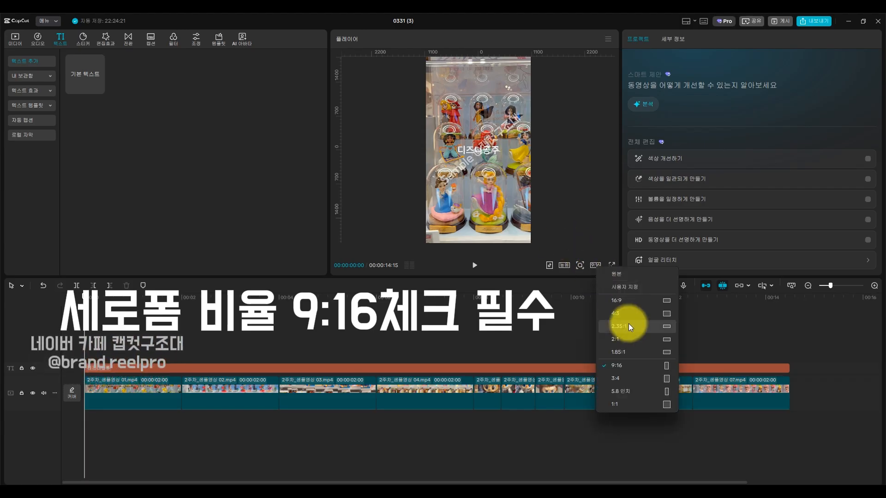
click(632, 365)
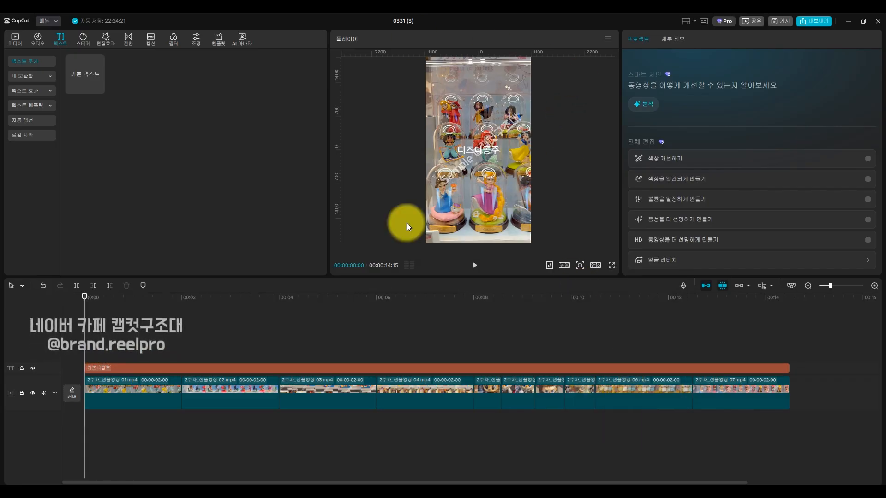
Change the workspace to the layout with a full-height player and resize the panels to enlarge the vertical preview.
click(685, 22)
click(693, 73)
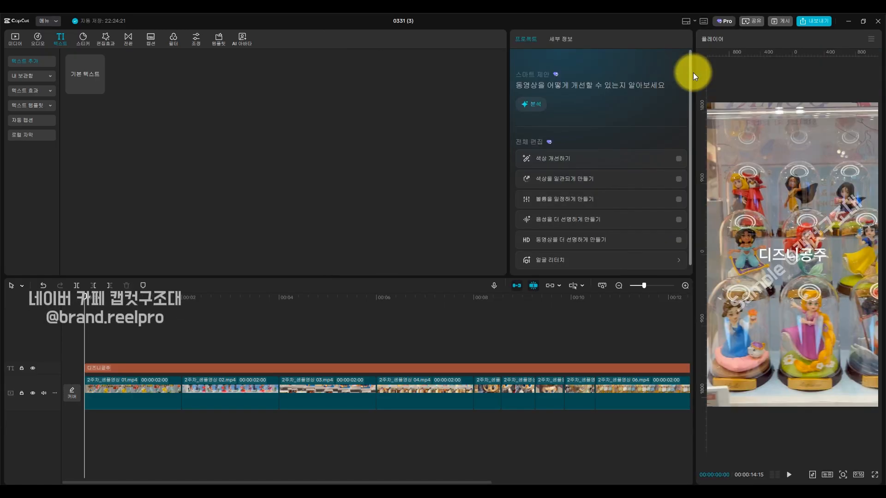
drag(510, 213, 273, 219)
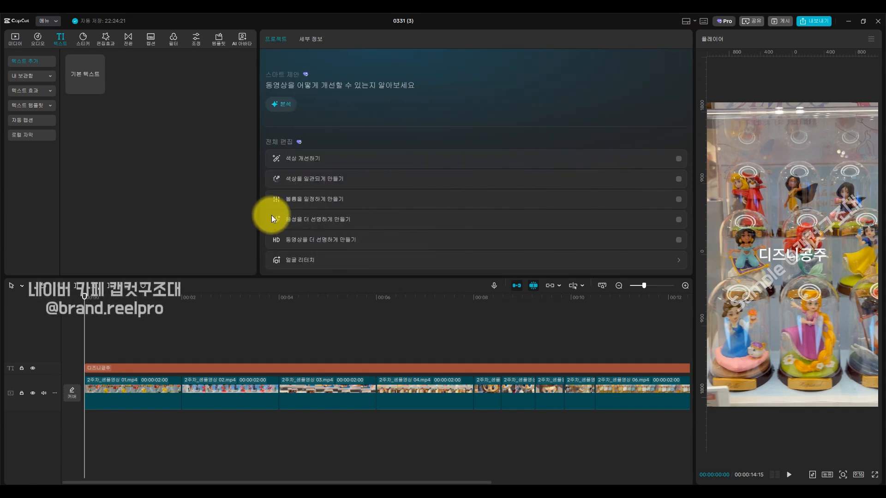
drag(694, 231, 583, 252)
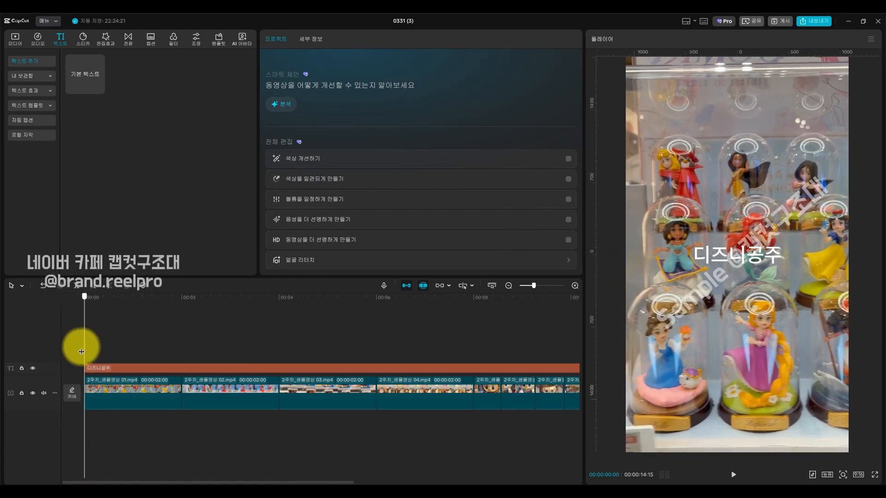
Try several word-art effects on the 디즈니공주 text and apply the white one with a purple outline.
drag(82, 352, 106, 366)
click(107, 368)
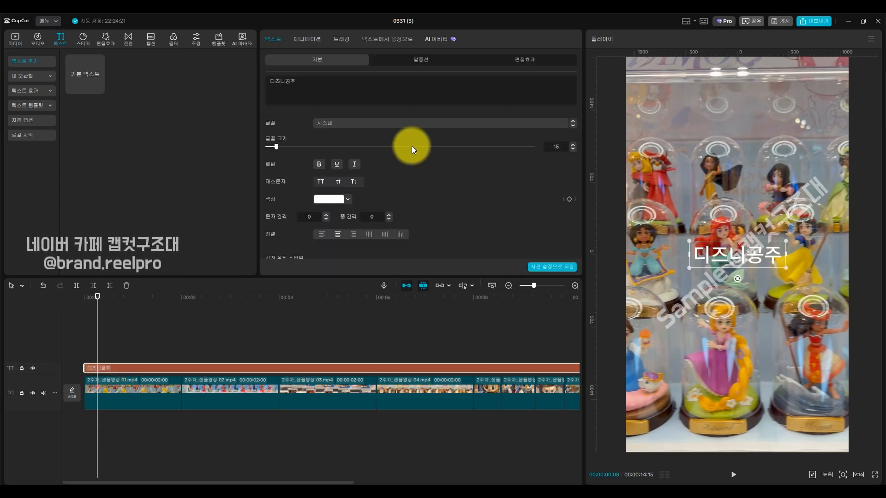
click(521, 62)
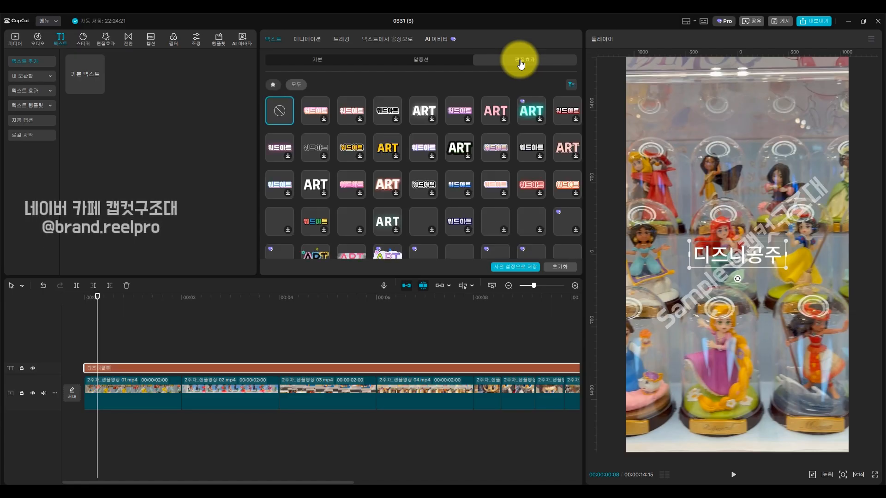
click(341, 108)
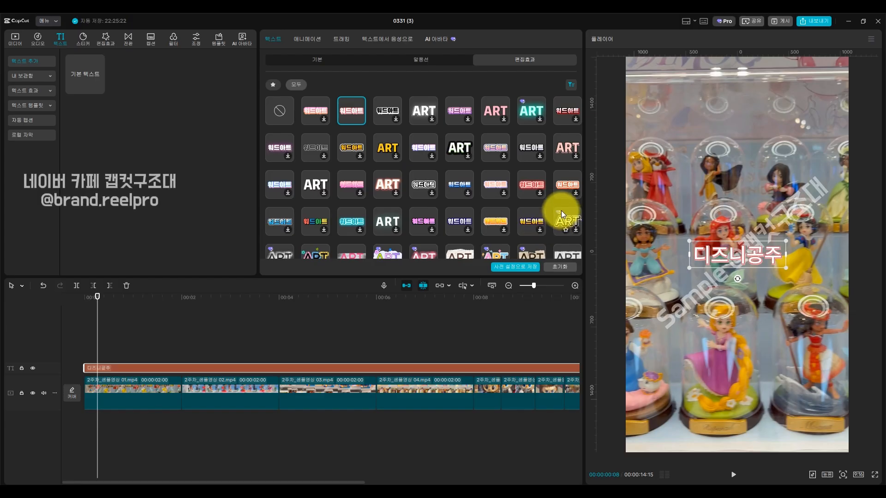
click(283, 180)
click(464, 109)
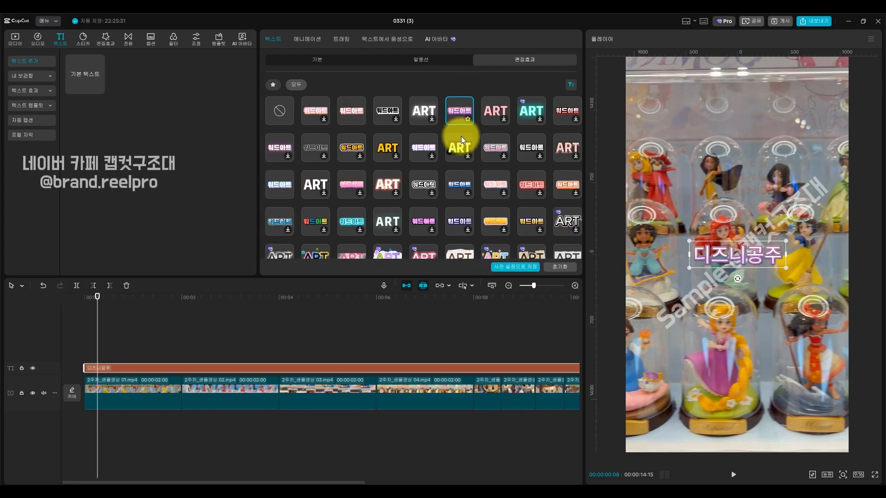
click(427, 145)
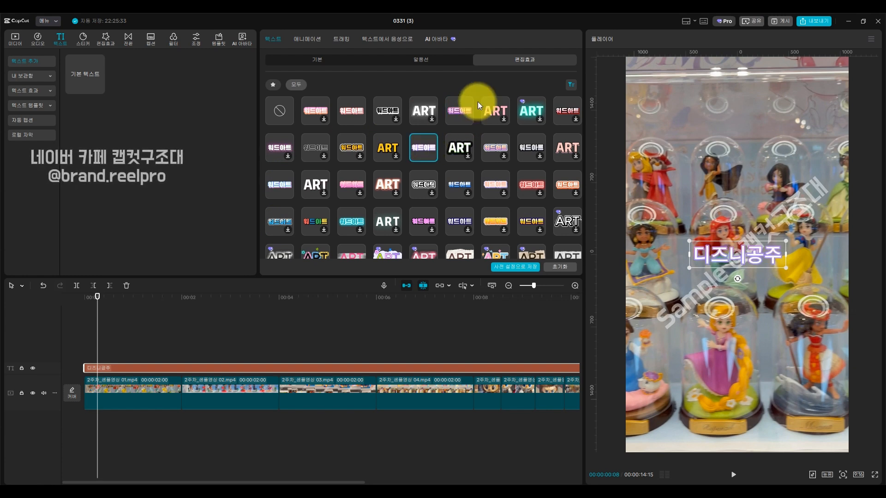
Set the 디즈니공주 text to the 배달의민족 도현 font at size 21 and move it up, centred in the upper part of the frame.
click(326, 60)
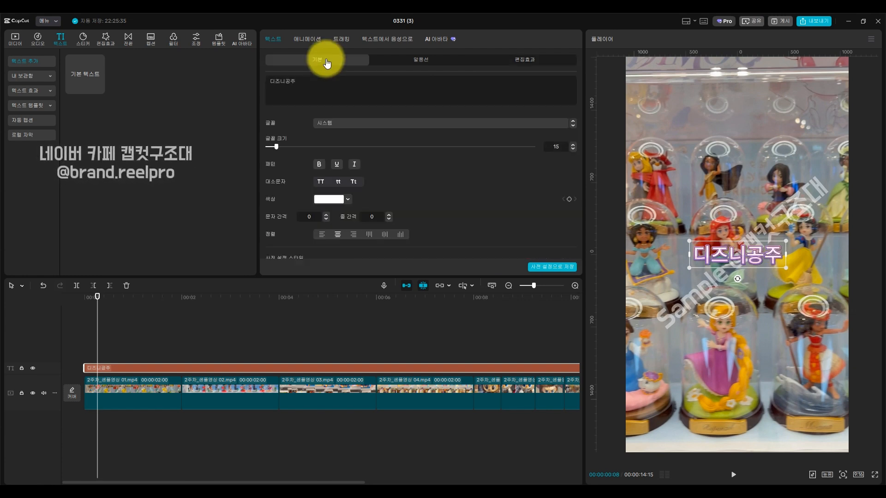
click(385, 122)
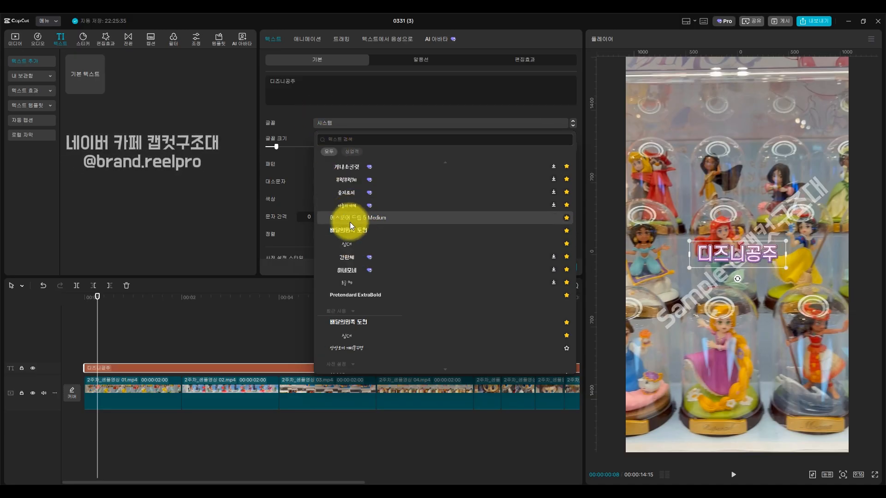
click(356, 230)
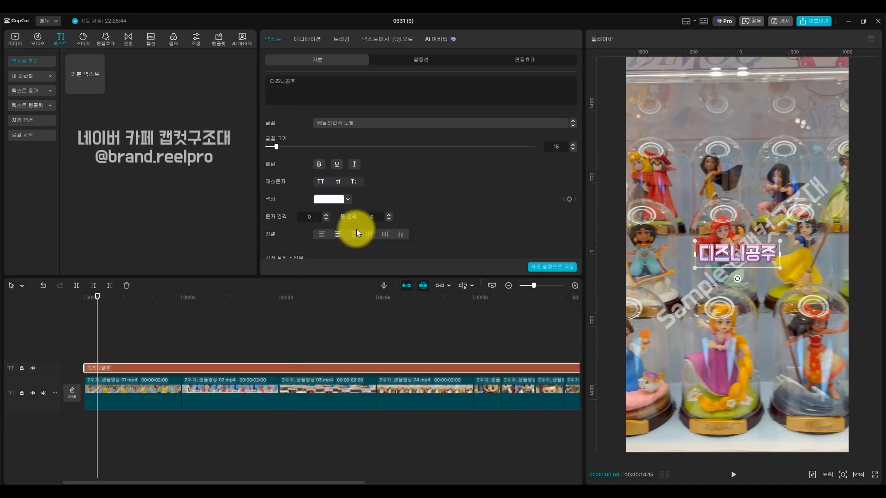
drag(566, 148, 525, 149)
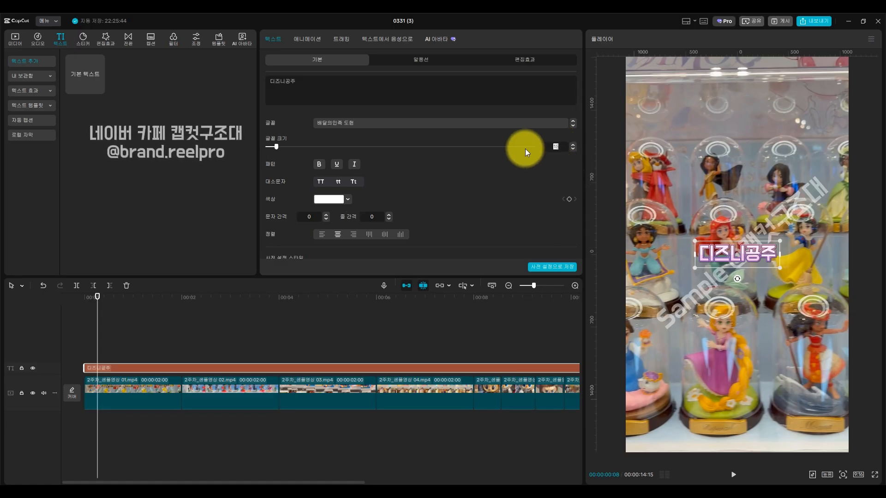
text(21)
key(Return)
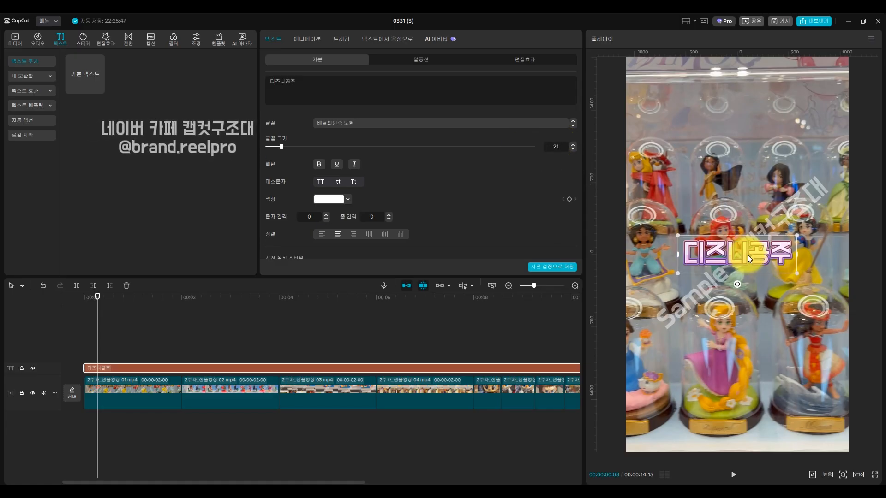
drag(749, 259, 752, 153)
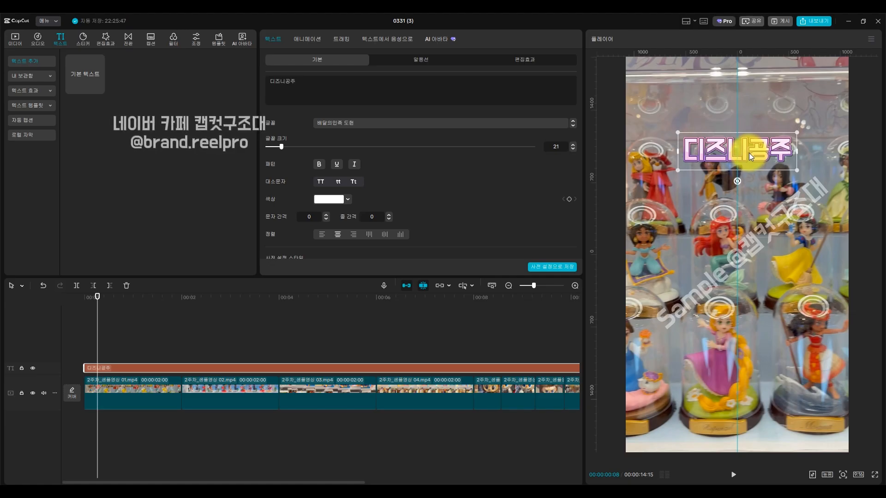
Split the 디즈니공주 text clip at 00:00:02:00, where sample video 02 begins.
click(181, 353)
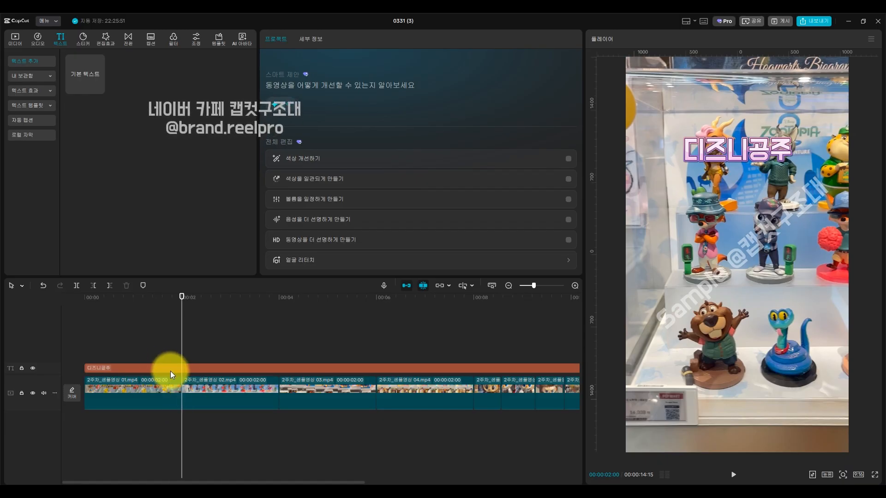
click(188, 368)
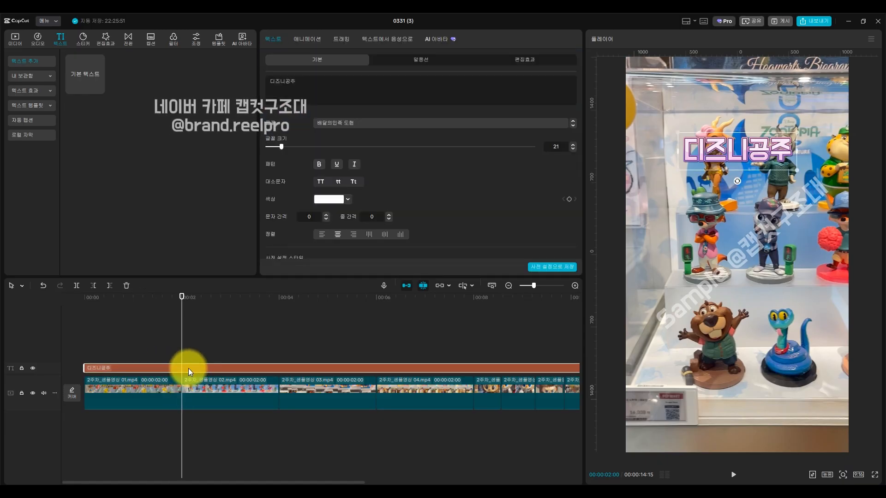
click(79, 287)
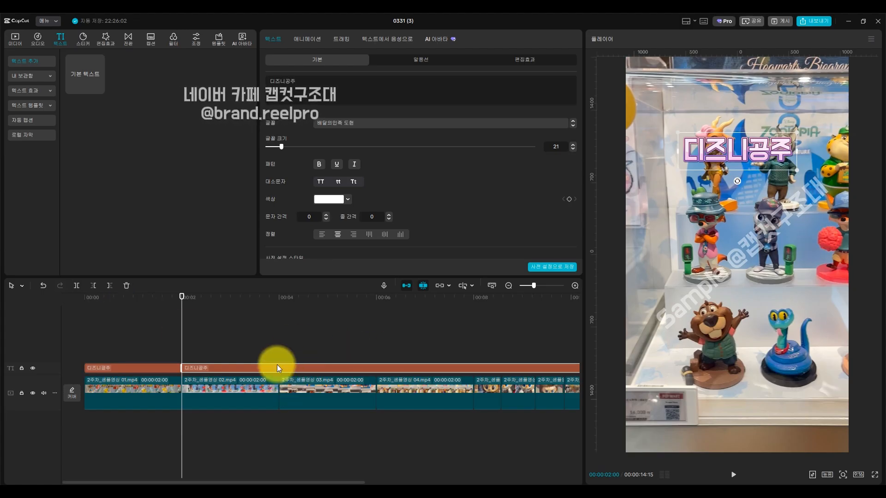
Change the second text clip's wording to 주토피아 and move it down to just below the middle of the frame.
click(326, 89)
key(ctrl+a)
text(즈)
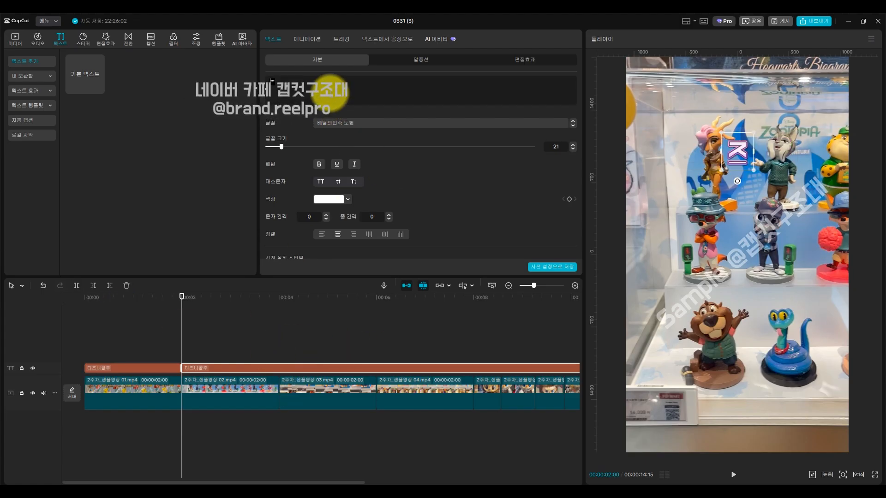
text(토피아)
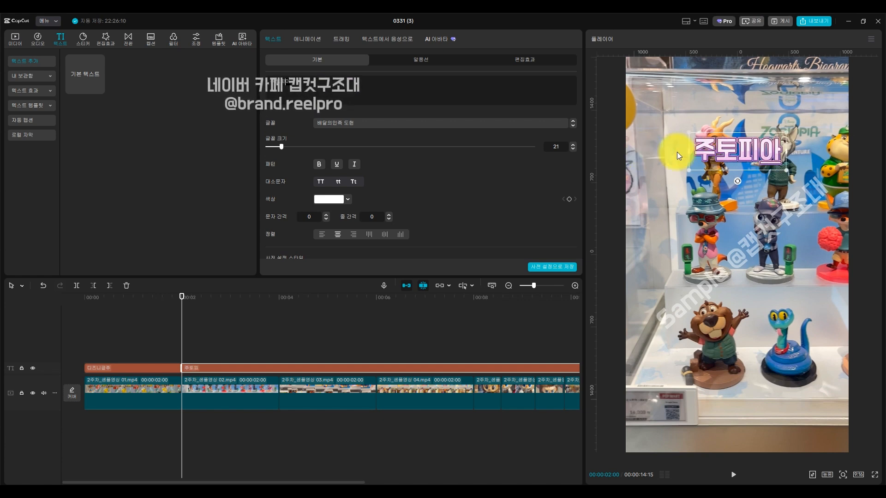
drag(738, 154, 737, 281)
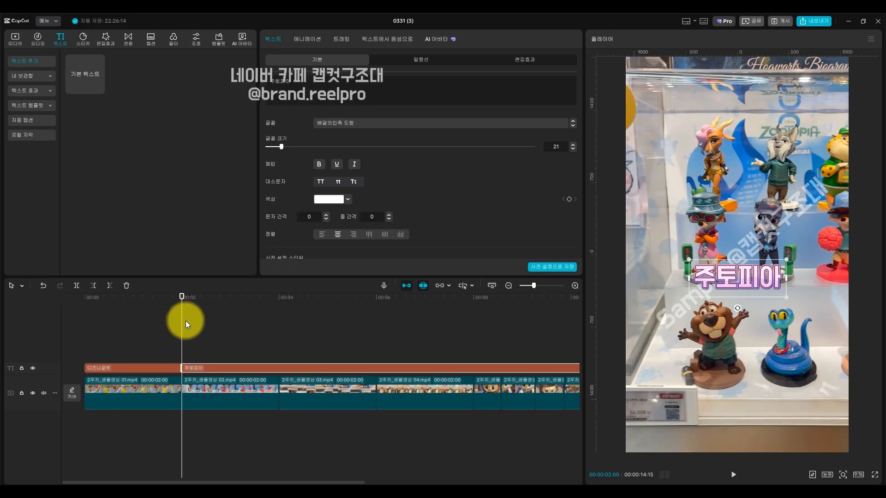
Split the 주토피아 text clip at 00:00:04:00 and move the new third text down to the lower part of the frame.
drag(186, 320, 288, 370)
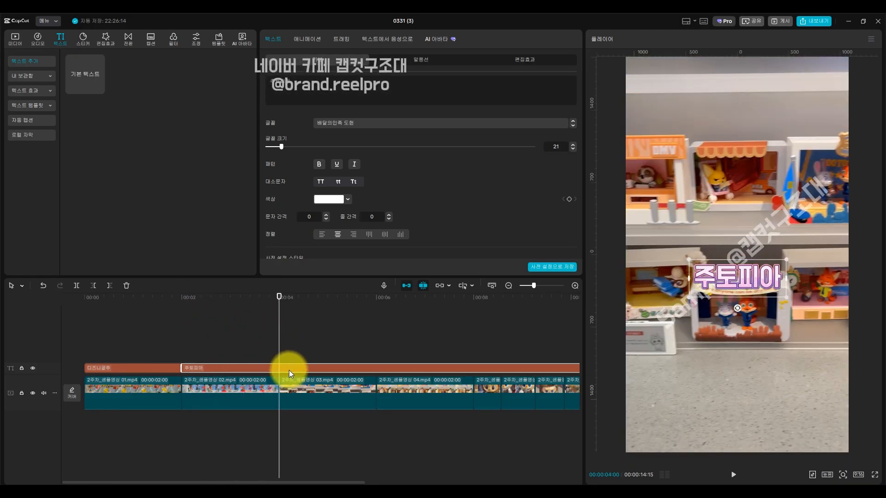
key(ctrl+b)
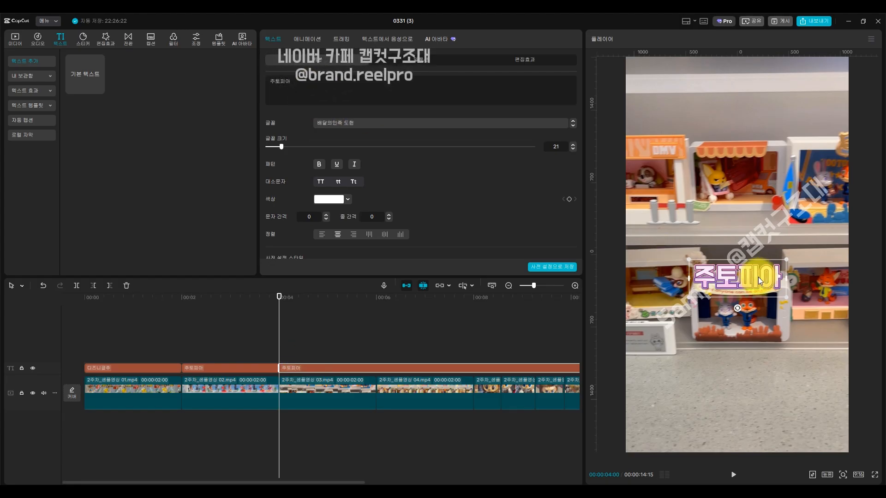
drag(757, 277, 762, 375)
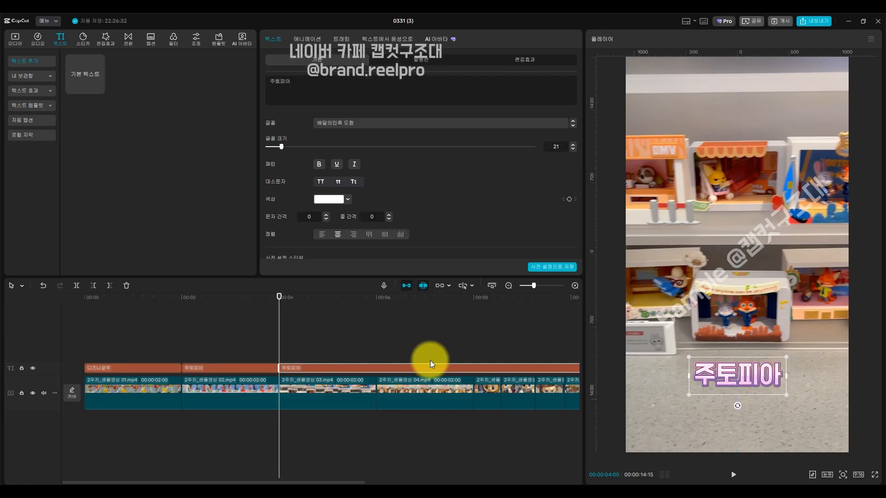
Split the third text clip at 00:00:06:00, where sample video 04 begins, and change the new clip's wording to 공주시리즈.
click(290, 368)
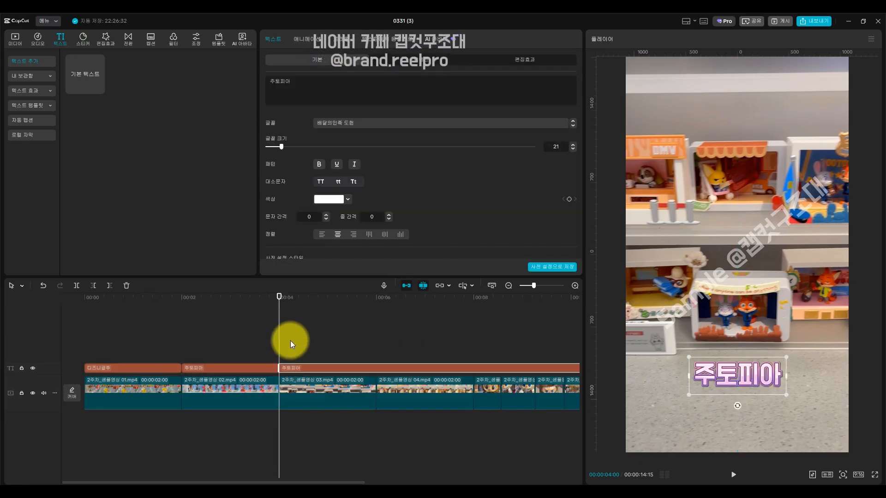
drag(278, 346, 376, 351)
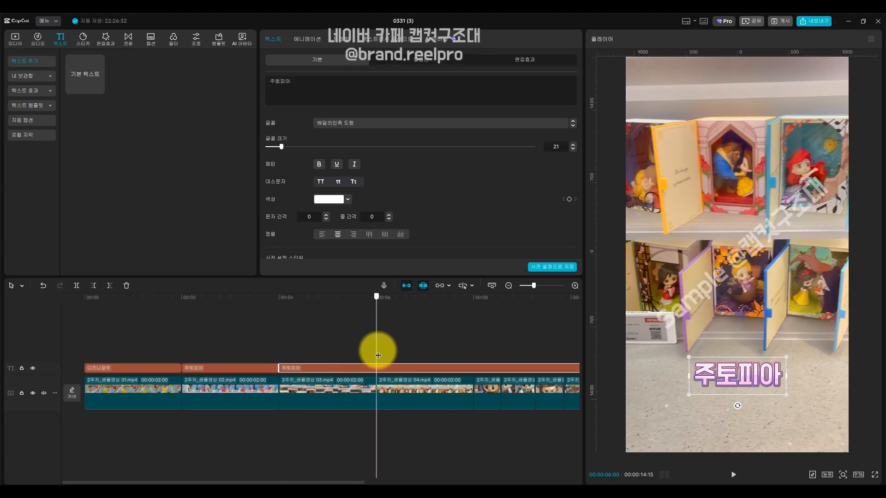
click(76, 286)
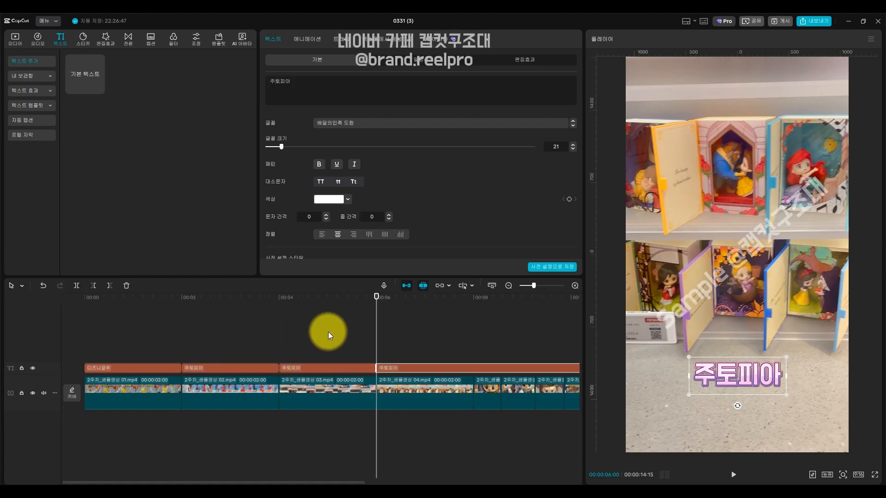
click(323, 88)
key(ctrl+a)
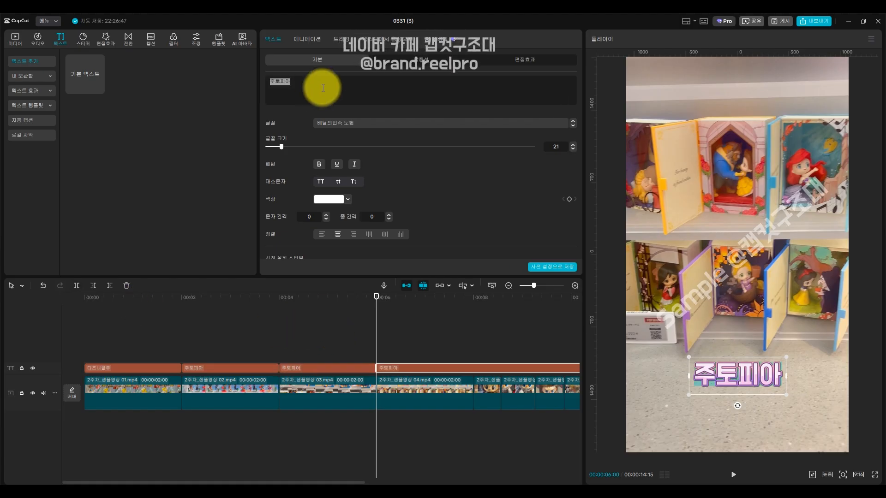
text(공주시리즈)
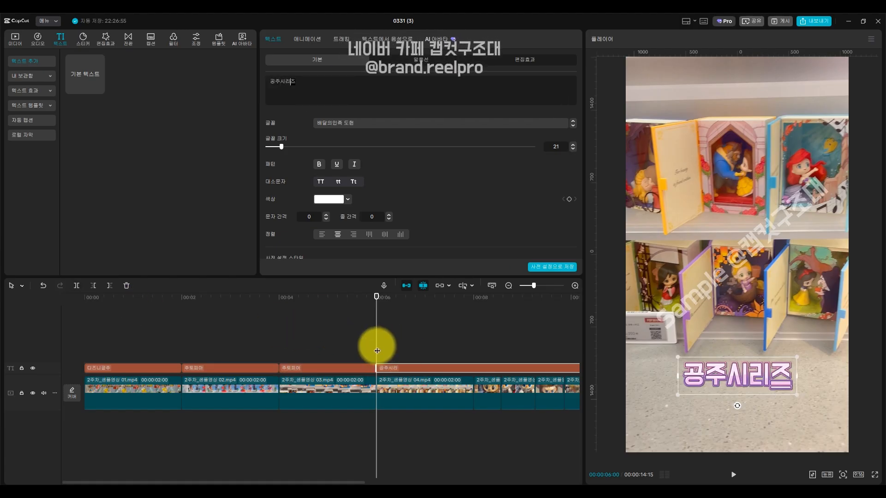
Split the 공주시리즈 text clip at 00:00:08:00 and change the new clip's wording to 라부부한정판.
drag(377, 351, 476, 358)
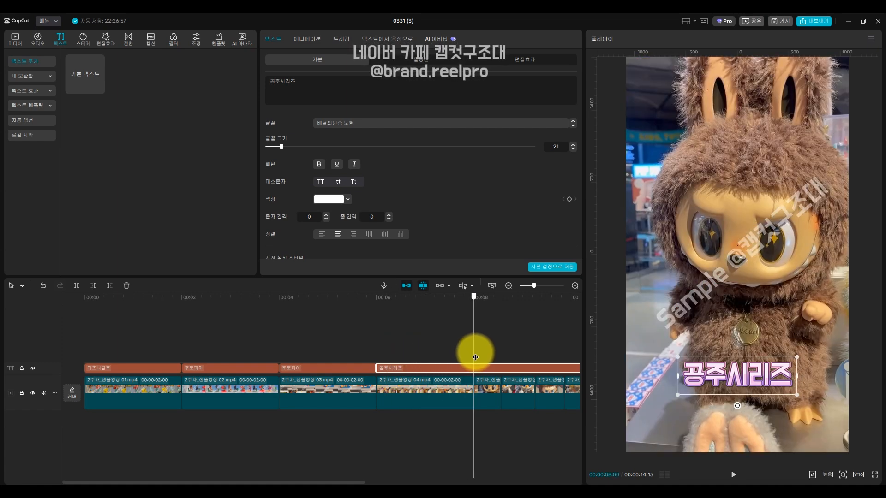
click(78, 287)
scroll(372, 353, right, 5)
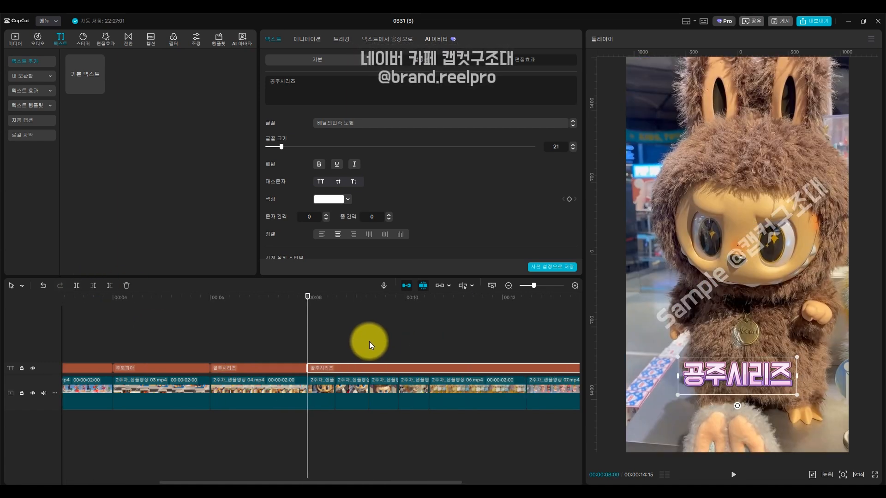
triple_click(330, 86)
text(라부부ㅎ)
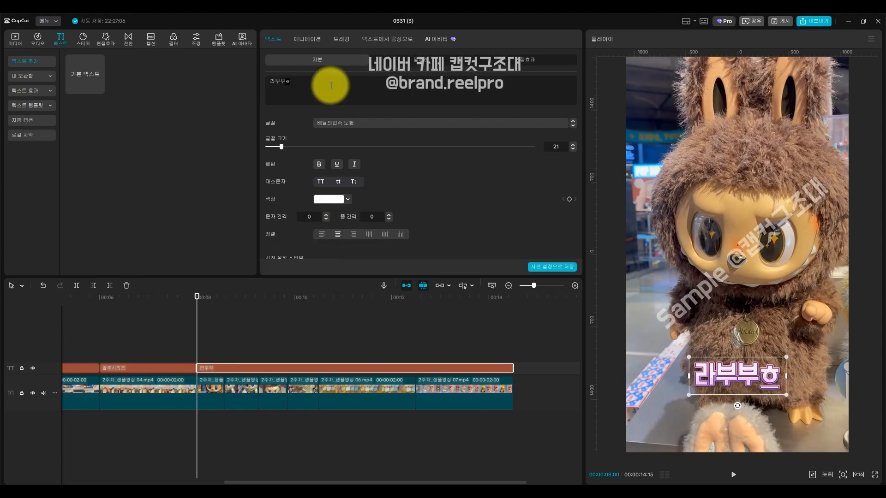
key(BackSpace)
text(한정판)
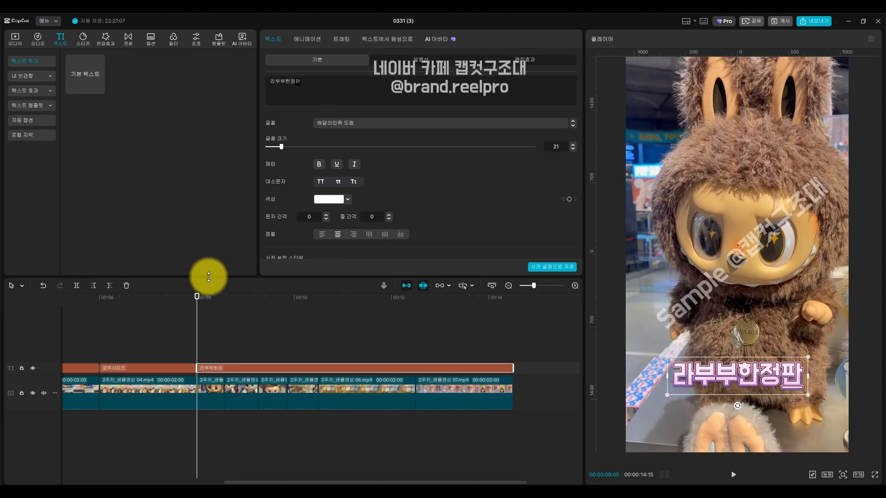
Split the 라부부한정판 text at 00:00:10:15 and turn the new clip into 라부부키링, placed in the upper part of the frame.
drag(197, 348, 318, 362)
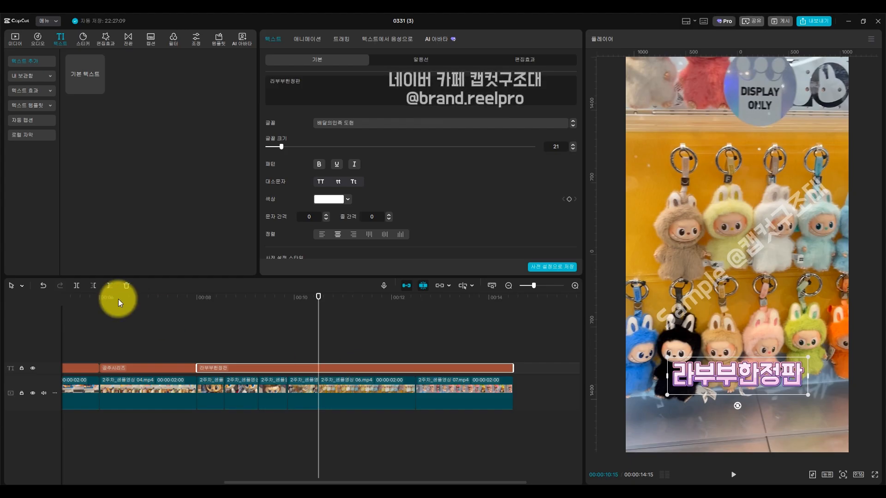
click(77, 286)
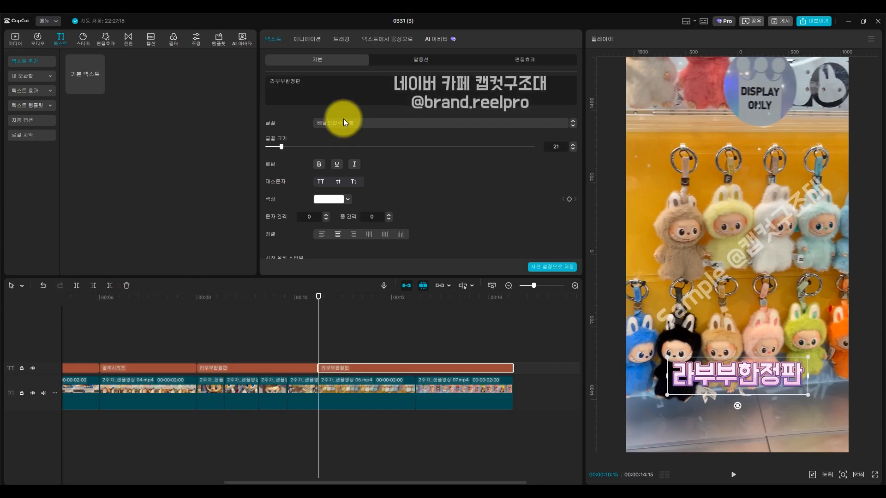
click(333, 84)
key(ctrl+a)
text(라부부키링)
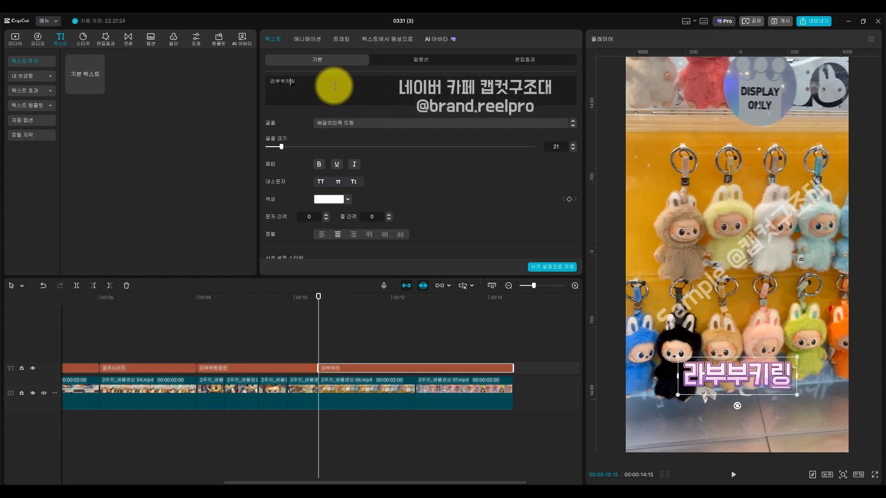
drag(727, 359, 773, 146)
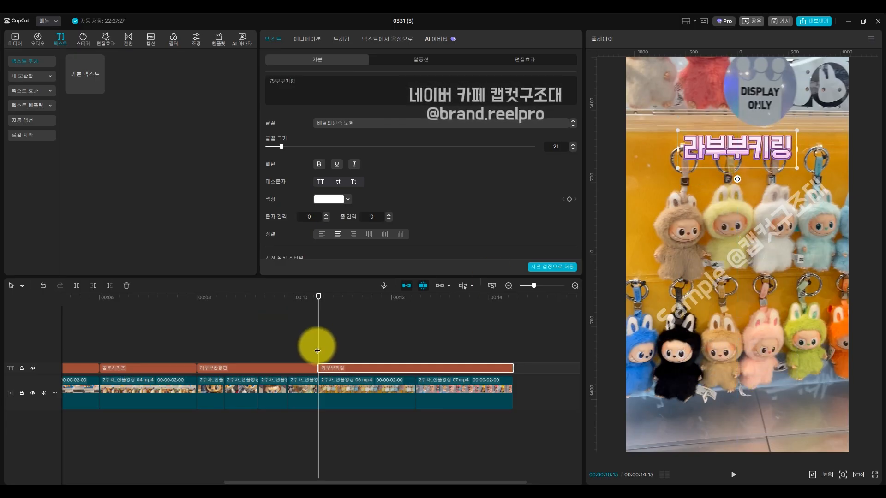
Split the 라부부키링 text at 00:00:12:15 and turn the last clip into 지거x케어베어, placed in the lower part of the frame.
drag(317, 350, 418, 352)
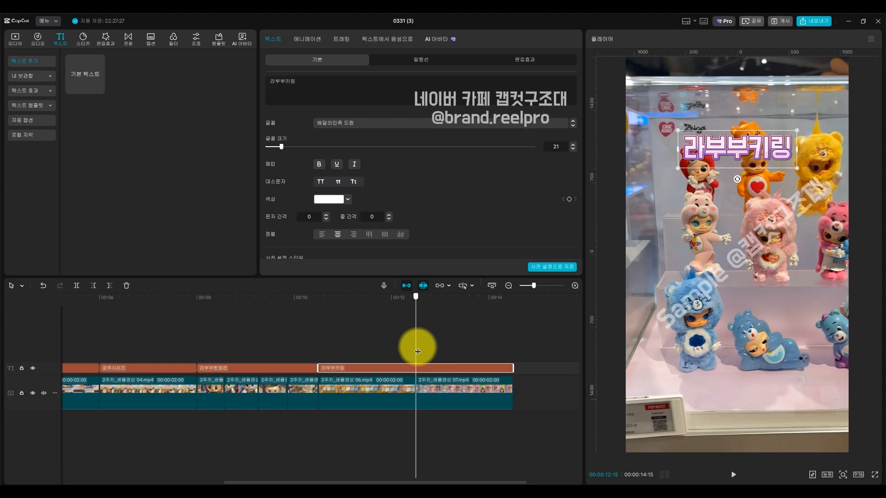
click(75, 287)
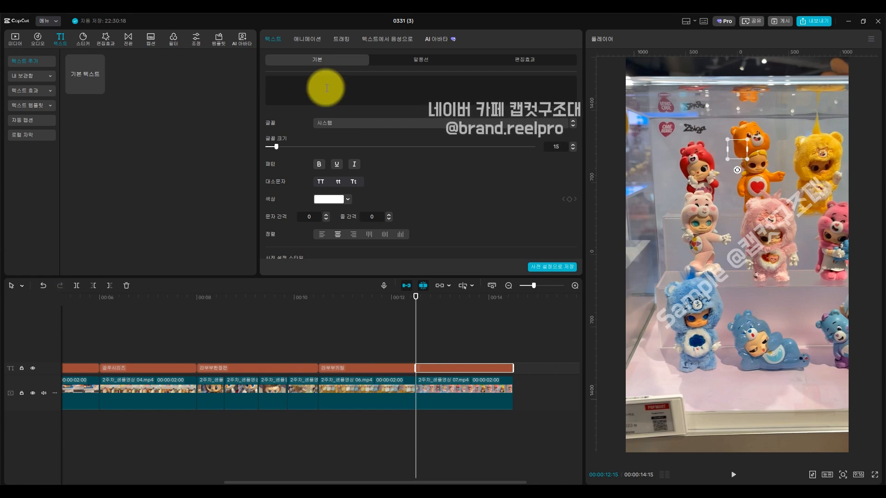
text(지)
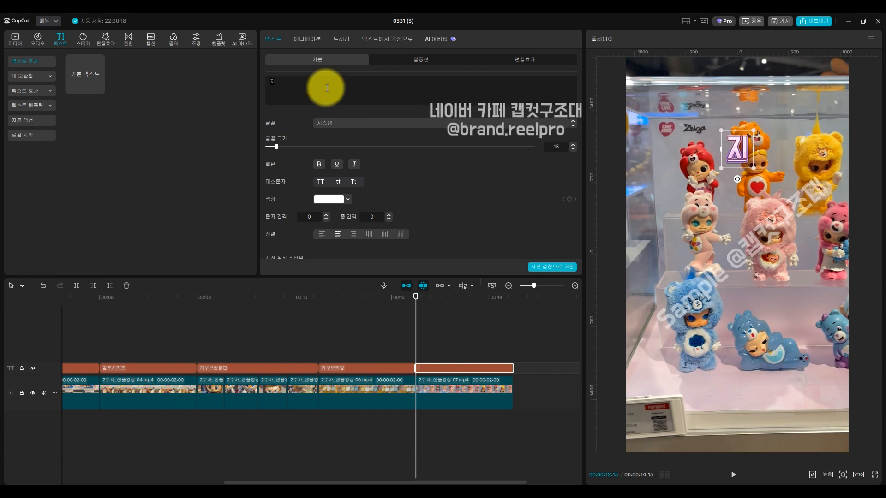
text(거x크케어베어)
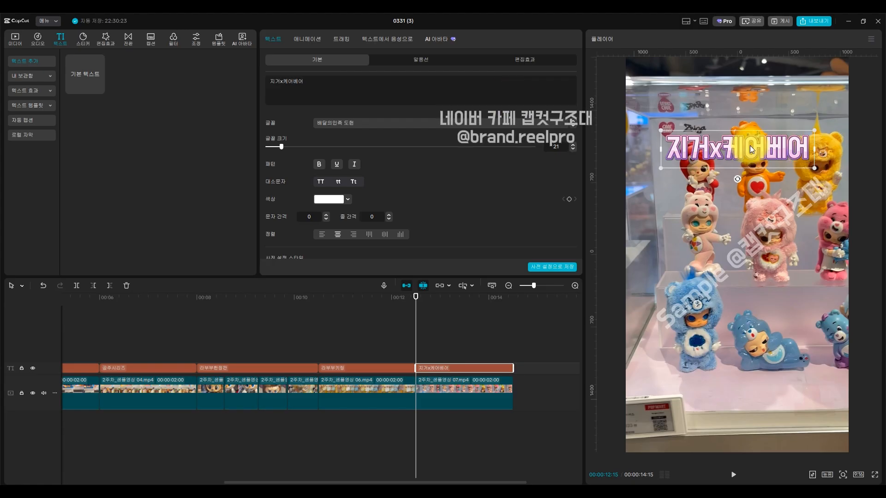
drag(760, 150, 760, 387)
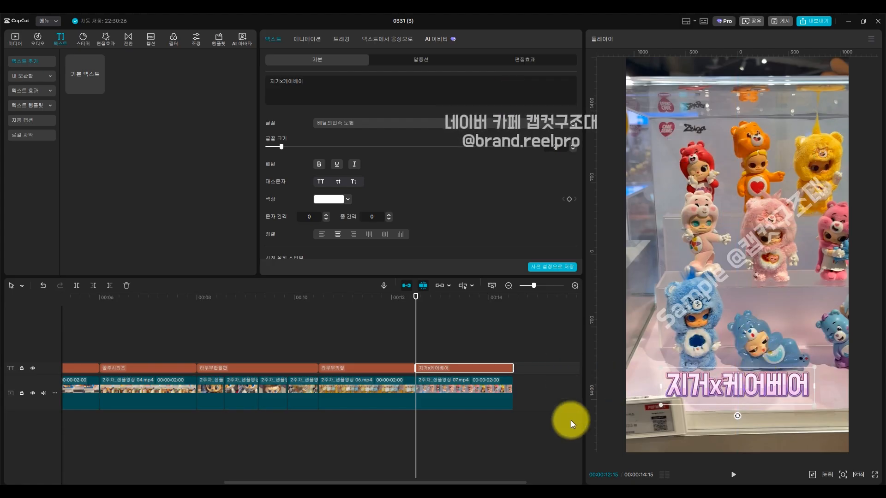
Play the last captioned clip to its end and return the playhead to the start of the timeline.
key(space)
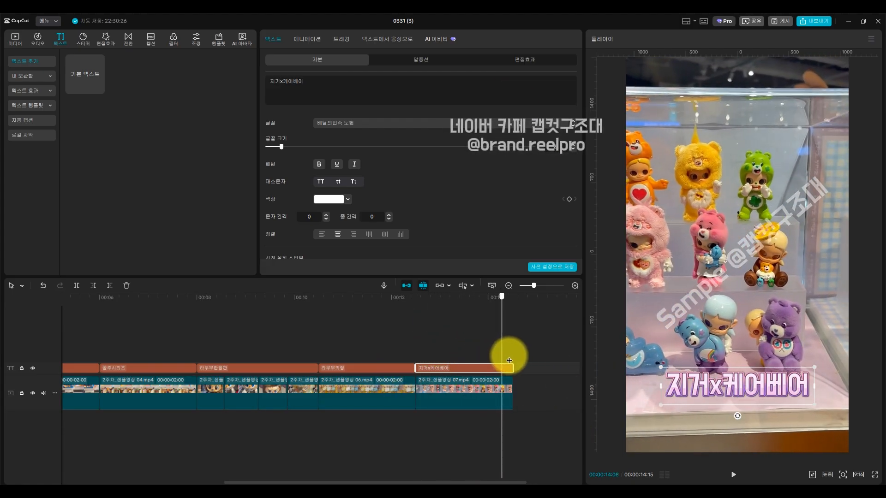
scroll(497, 364, down, 3)
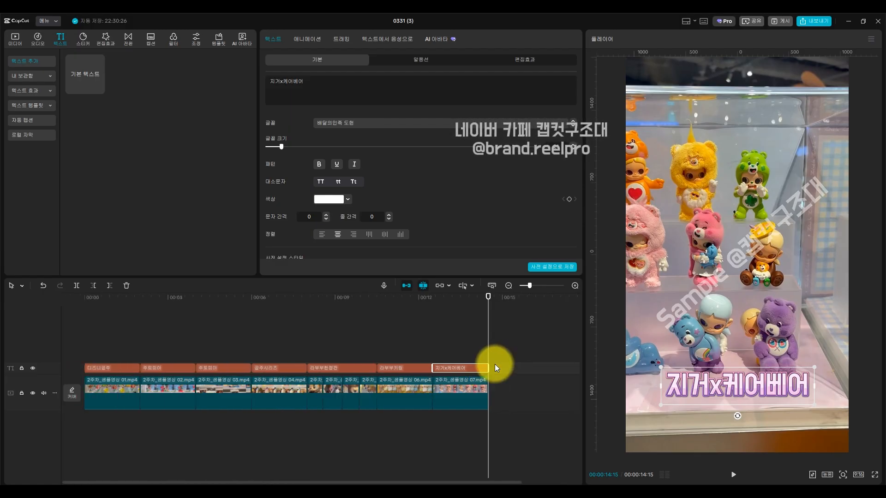
scroll(495, 364, down, 1)
click(85, 346)
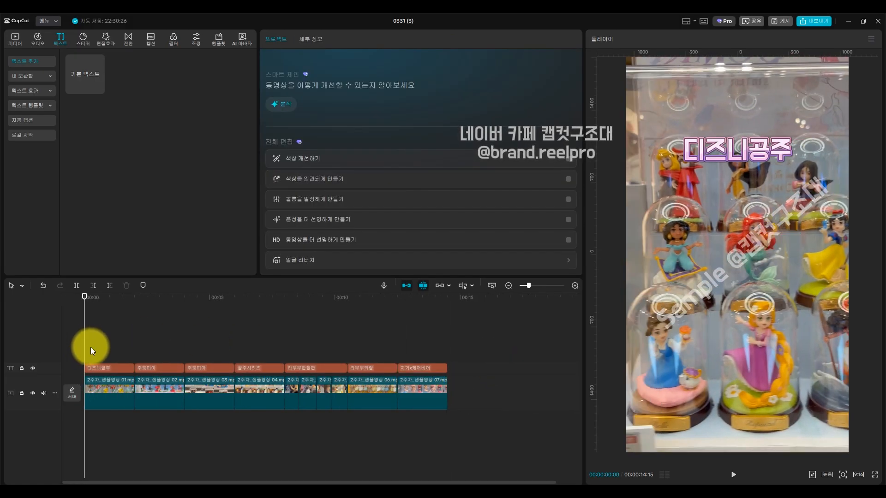
Switch to the mind map to check the remaining items of the editing checklist, and return to CapCut.
mouse_move(363, 480)
click(362, 440)
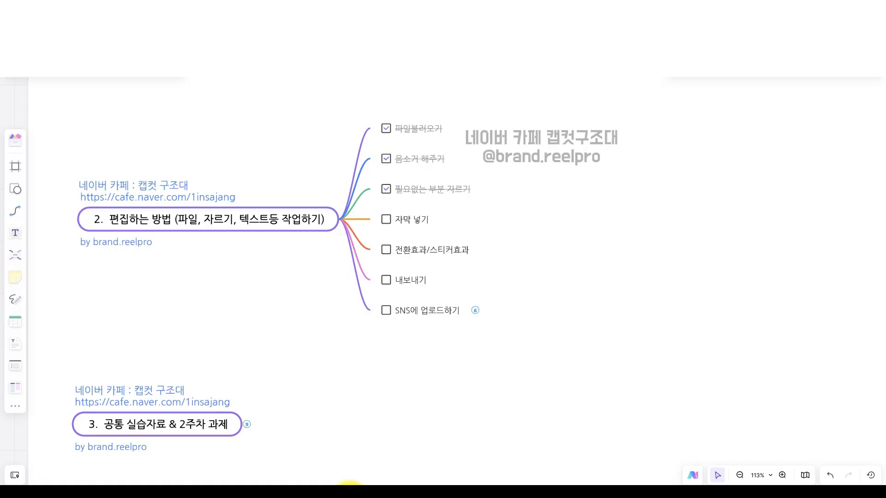
click(340, 490)
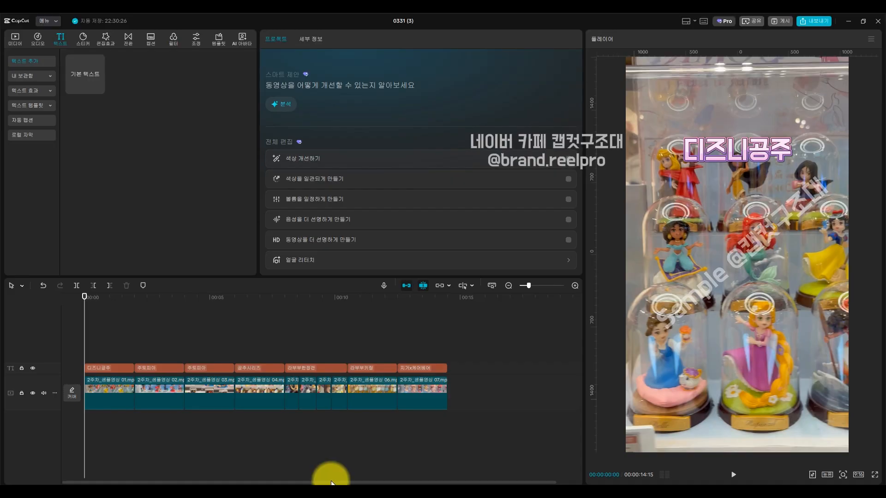
Move the playhead to 00:00:02:00, where sample videos 01 and 02 meet, and browse the favourite and popular transitions.
scroll(145, 406, up, 2)
click(146, 389)
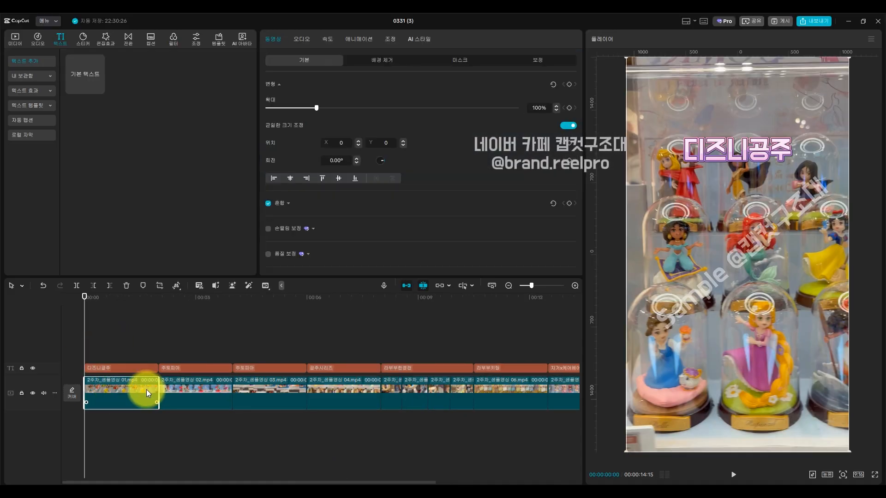
click(197, 393)
click(157, 350)
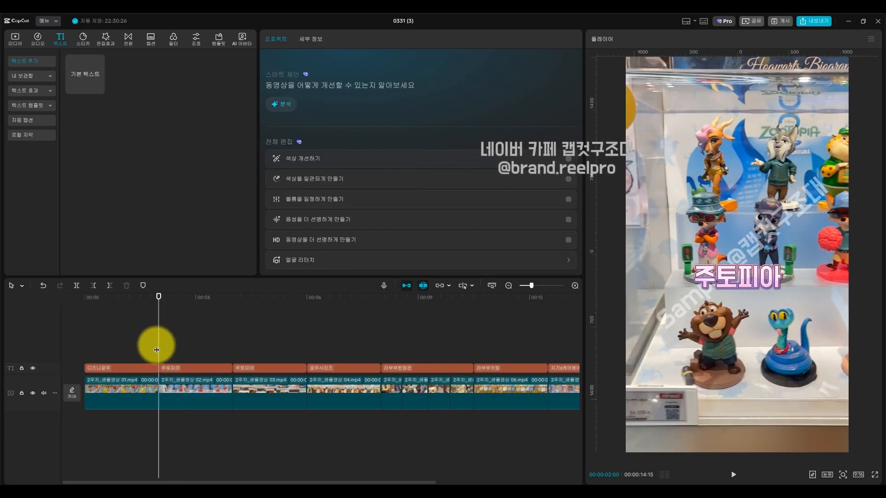
click(102, 40)
click(127, 40)
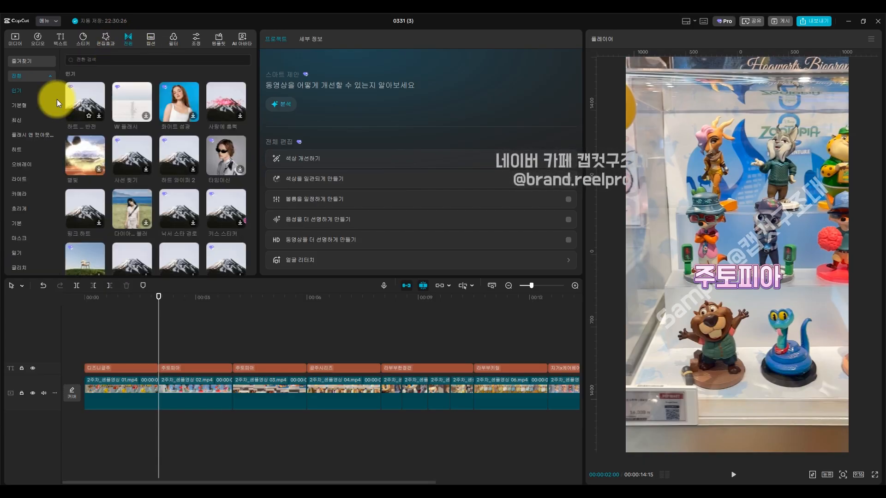
click(25, 62)
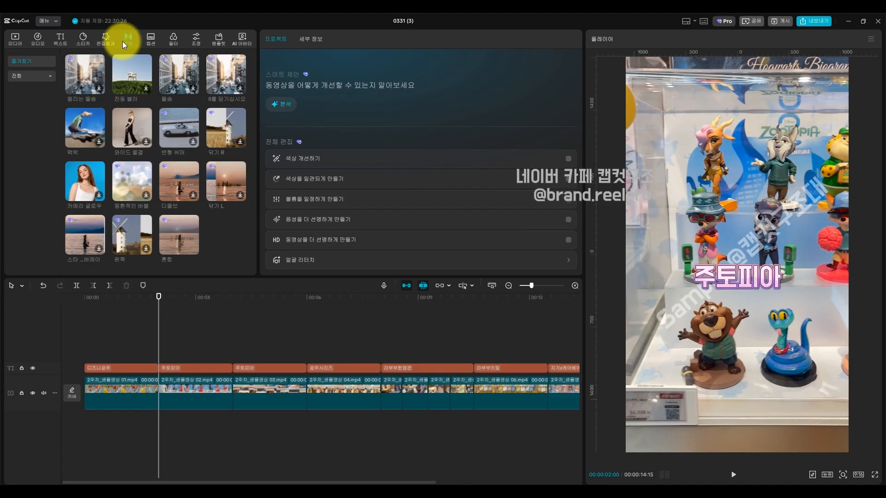
click(37, 76)
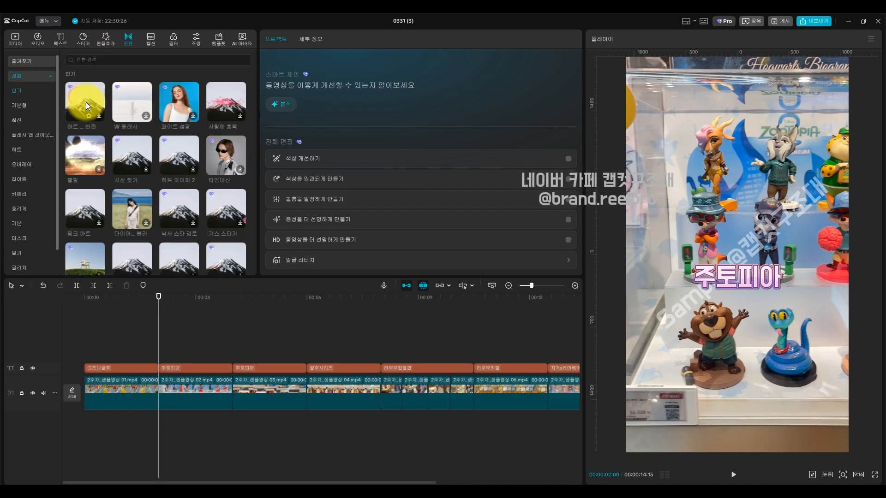
Preview the 핑크 하트 transition and apply it between sample videos 01 and 02, accepting the creation of duplicate frames.
click(95, 212)
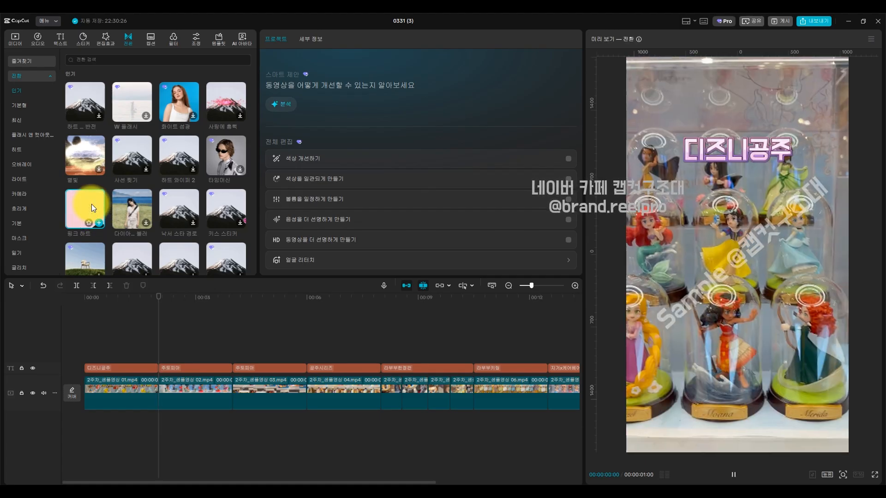
drag(91, 204, 165, 359)
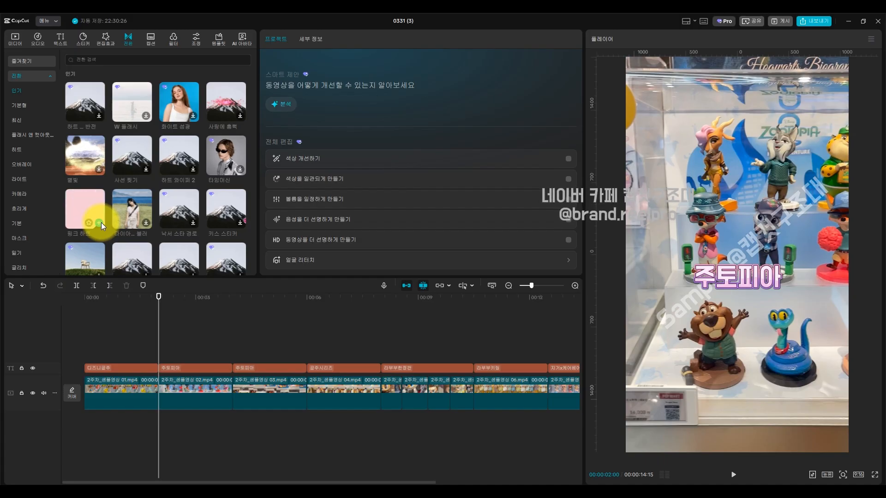
drag(86, 211, 131, 395)
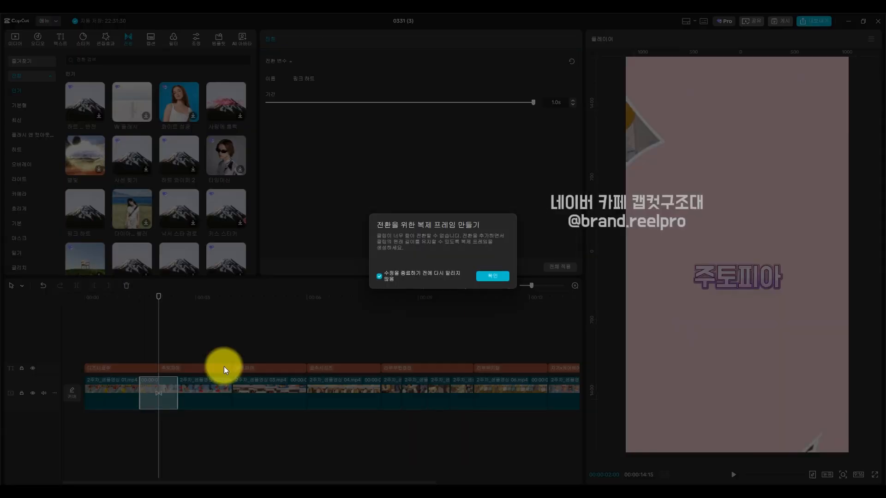
click(489, 276)
Play the timeline from near its start to past the 핑크 하트 transition to check the effect.
click(99, 348)
key(space)
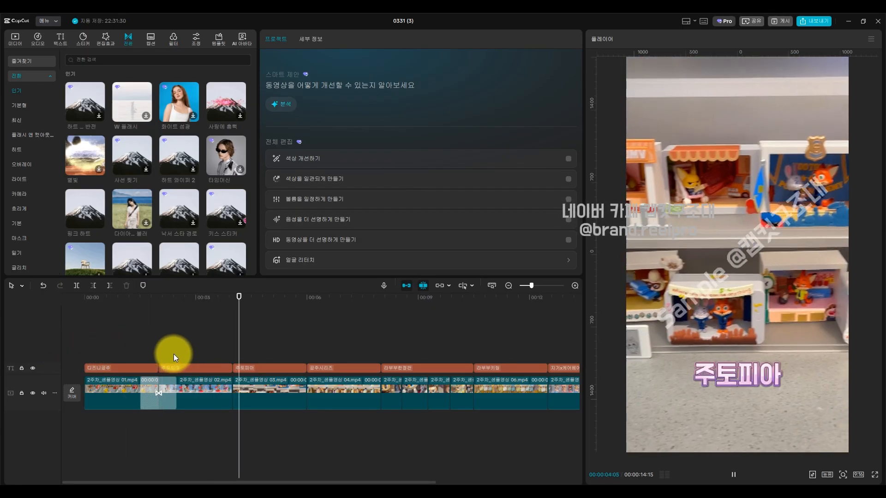
key(space)
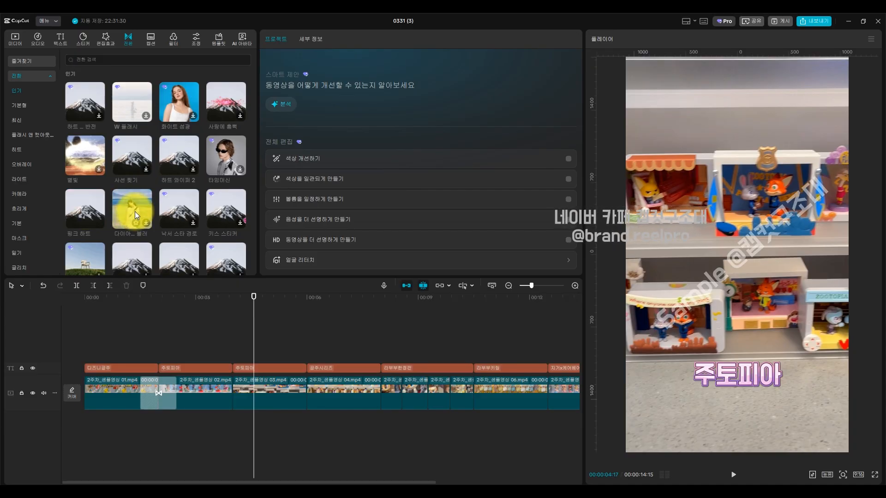
Apply the blur transition beside 핑크 하트 between sample videos 02 and 03 and play it back.
drag(135, 211, 208, 323)
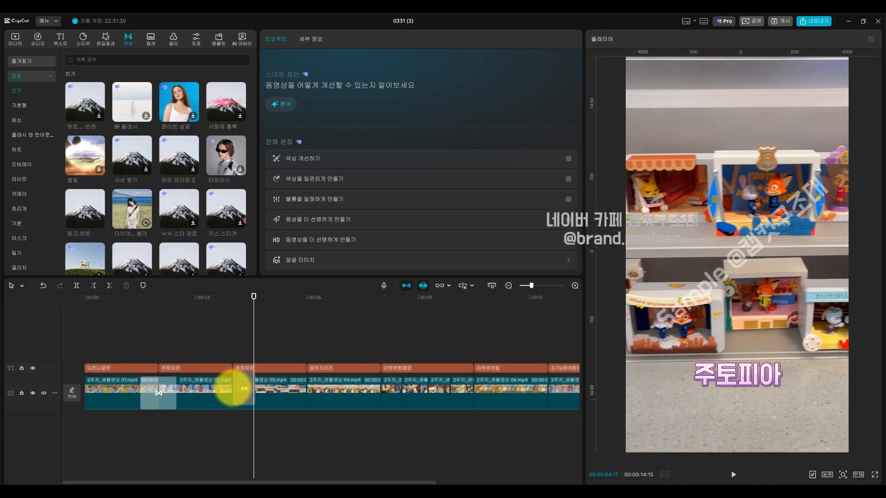
drag(244, 389, 244, 389)
click(214, 353)
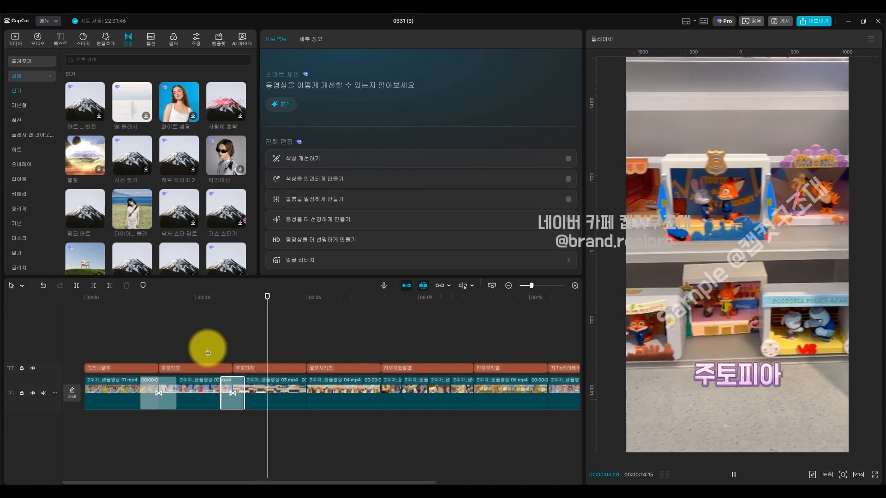
Compare the duration settings of the 다이아몬드 블러 and 핑크 하트 transitions and try to lengthen 핑크 하트.
click(242, 389)
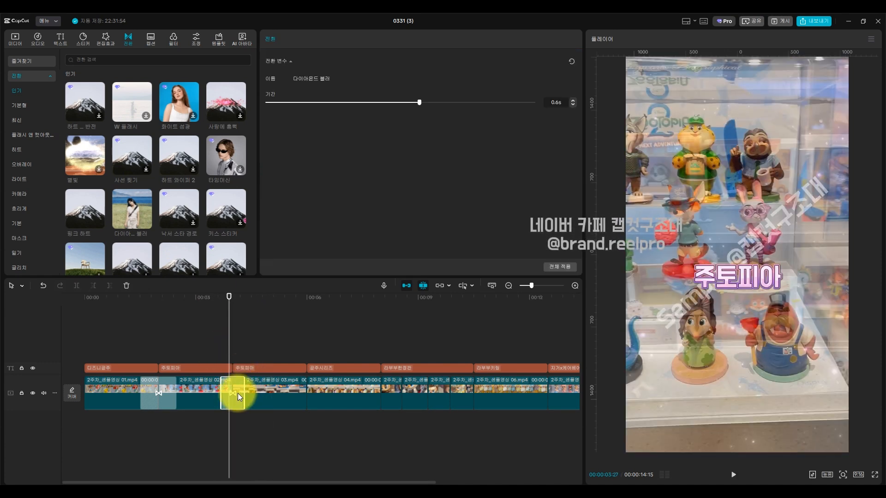
click(234, 395)
click(173, 398)
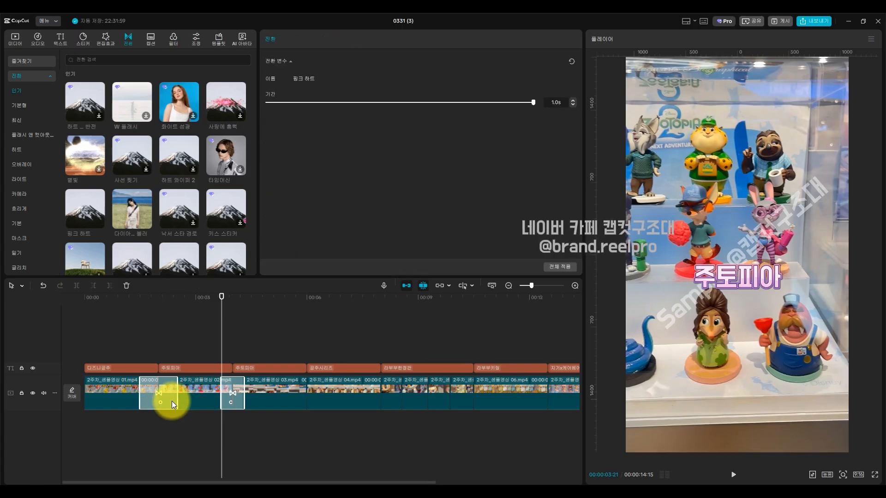
click(152, 389)
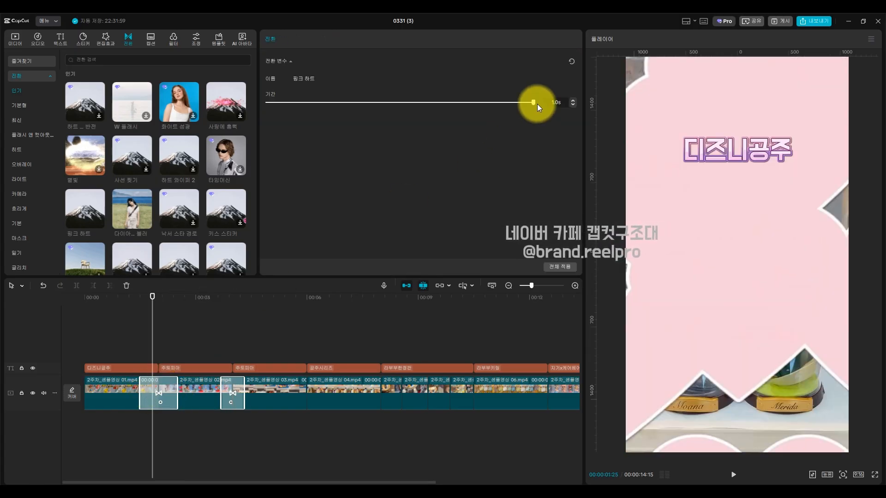
mouse_move(537, 104)
mouse_down()
mouse_move(312, 102)
mouse_move(550, 104)
mouse_up()
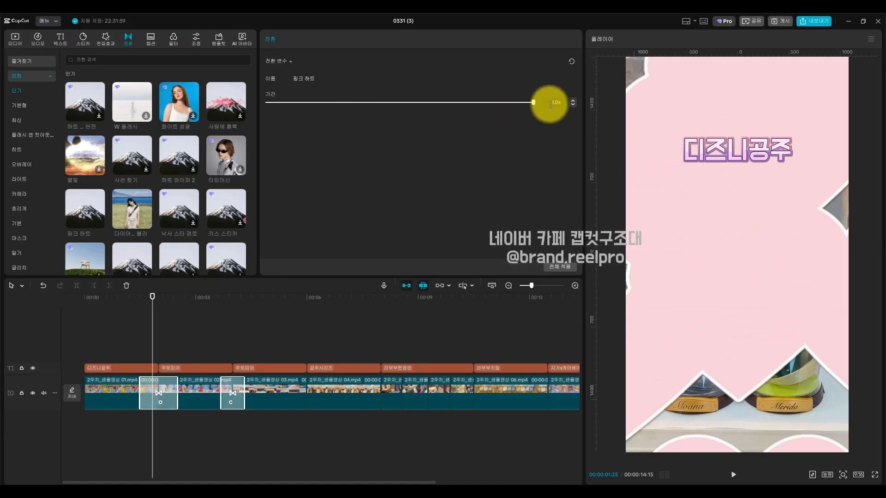
Set the 다이아몬드 블러 transition's duration to 1.0 s and play the timeline through both transitions.
click(229, 382)
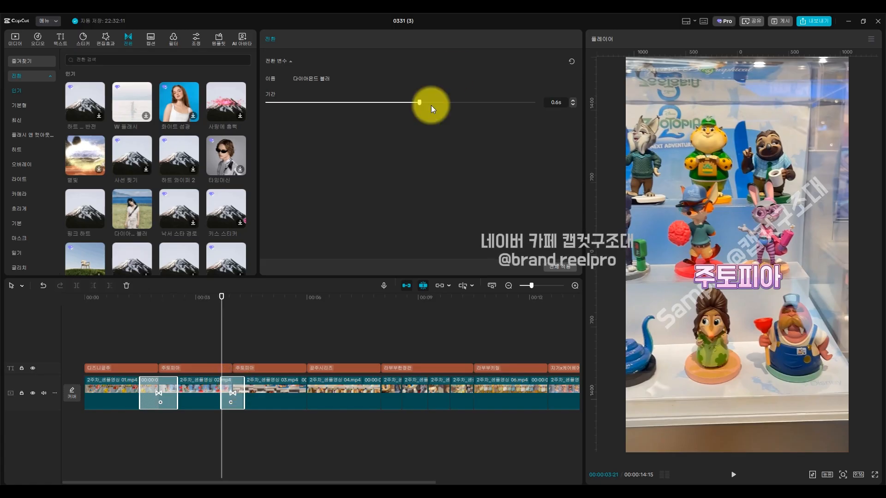
drag(502, 105, 533, 101)
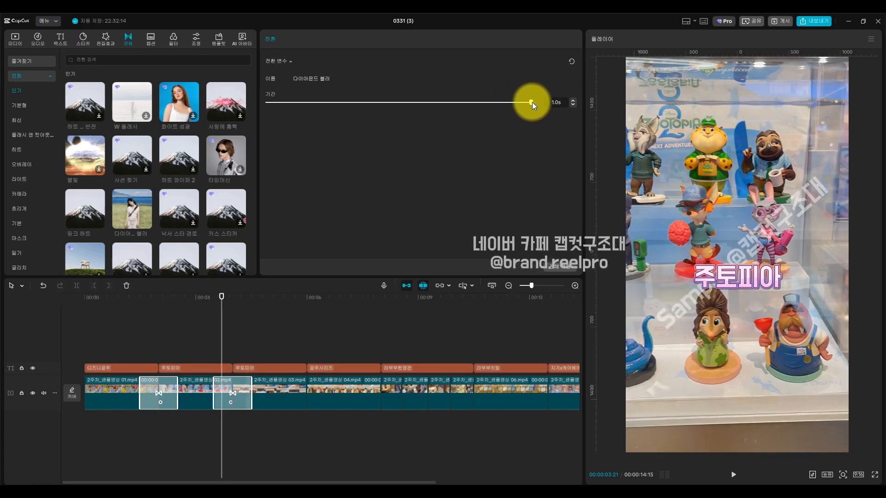
click(128, 350)
key(space)
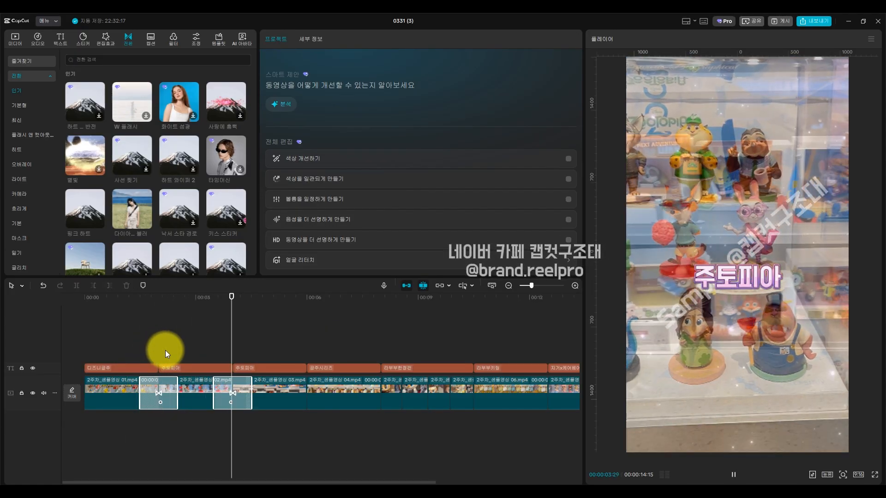
key(space)
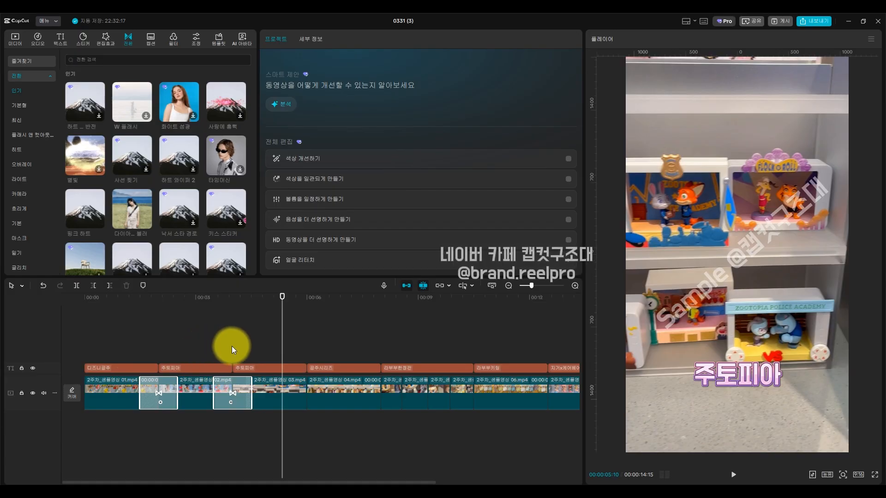
Apply the 별빛 transition at 00:00:06:00 between sample videos 03 and 04 and play it back.
drag(232, 346, 307, 352)
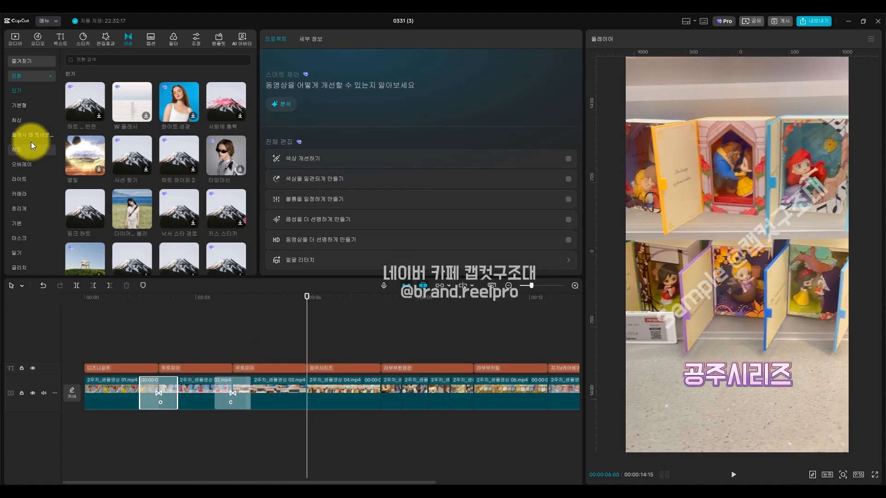
drag(90, 154, 289, 390)
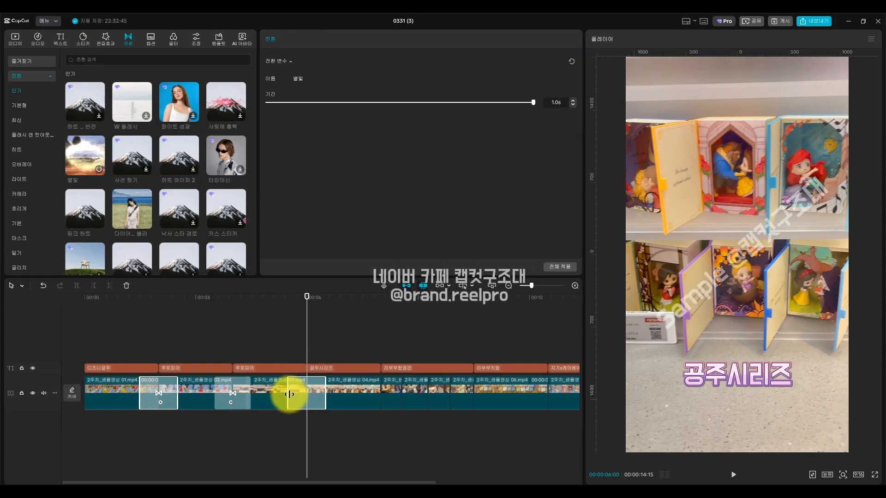
click(275, 342)
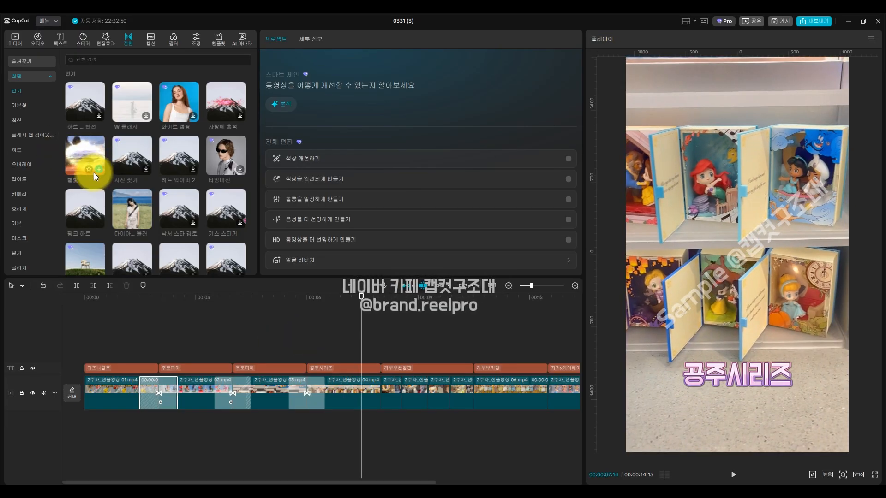
Review the 다이아몬드 블러 and 핑크 하트 transitions on the timeline and check the settings of 핑크 하트.
click(244, 385)
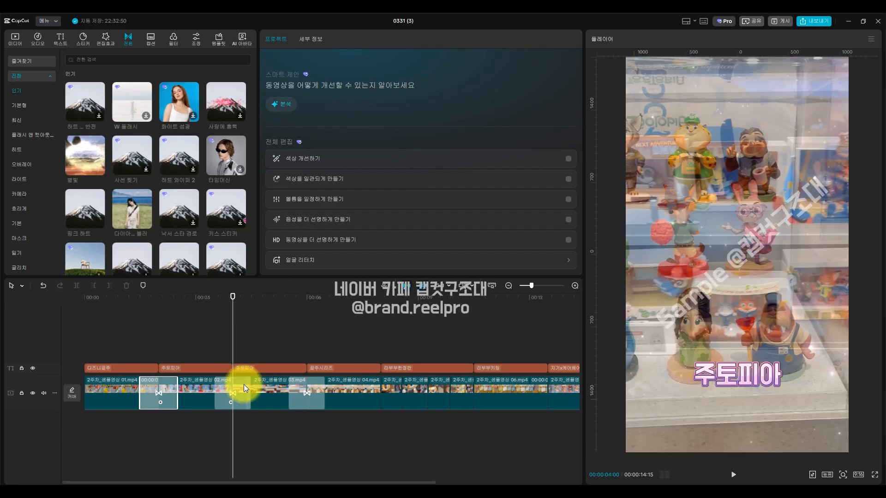
click(167, 355)
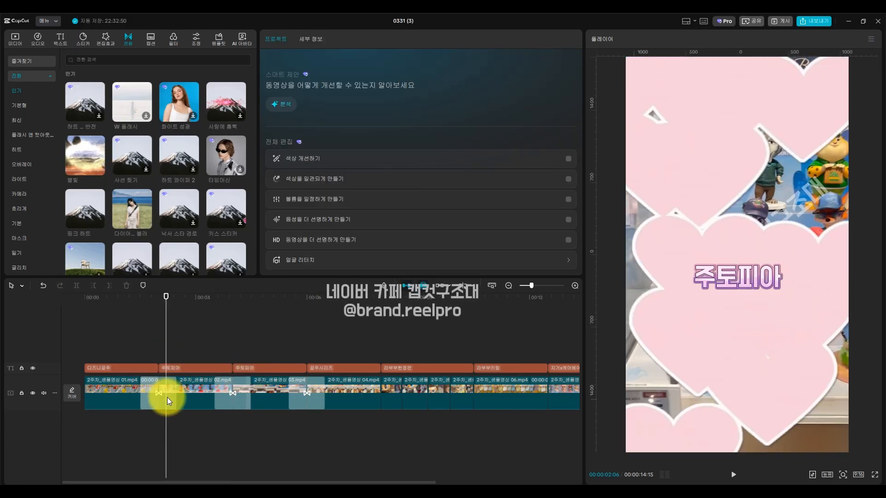
click(167, 398)
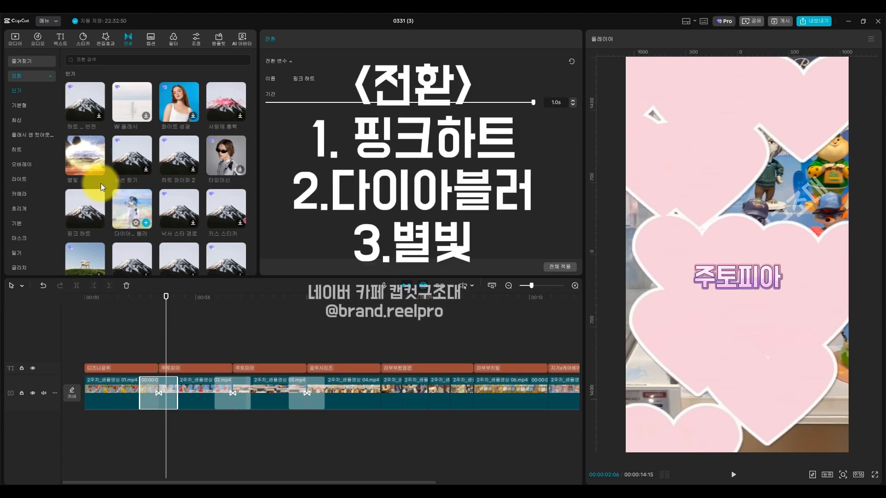
click(319, 351)
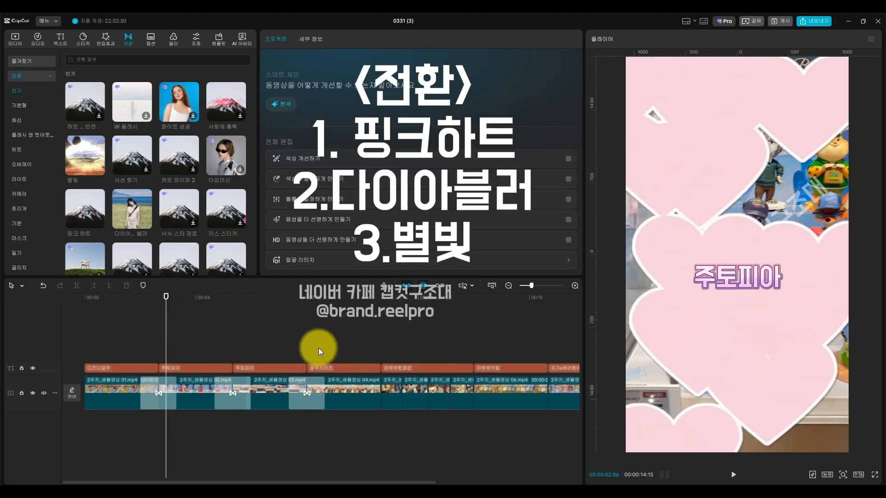
Preview the popular cat sticker with red bows and heart hands, and add it at 00:00:08:00.
click(382, 350)
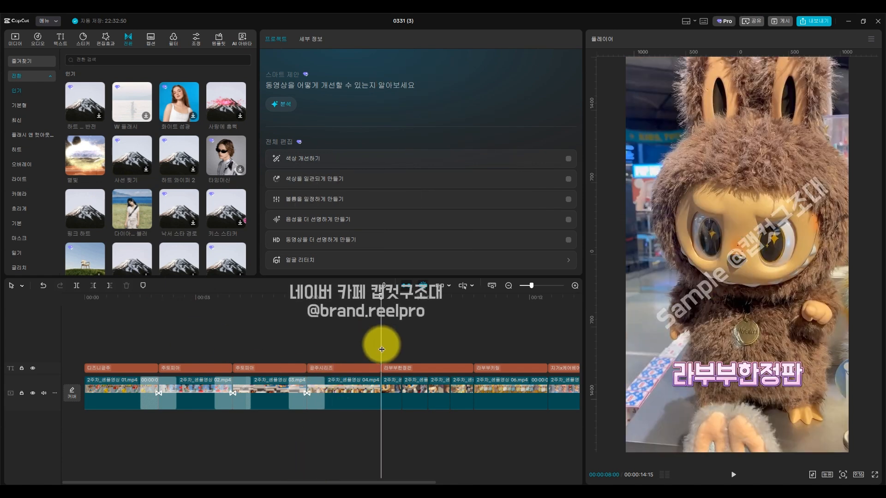
click(84, 37)
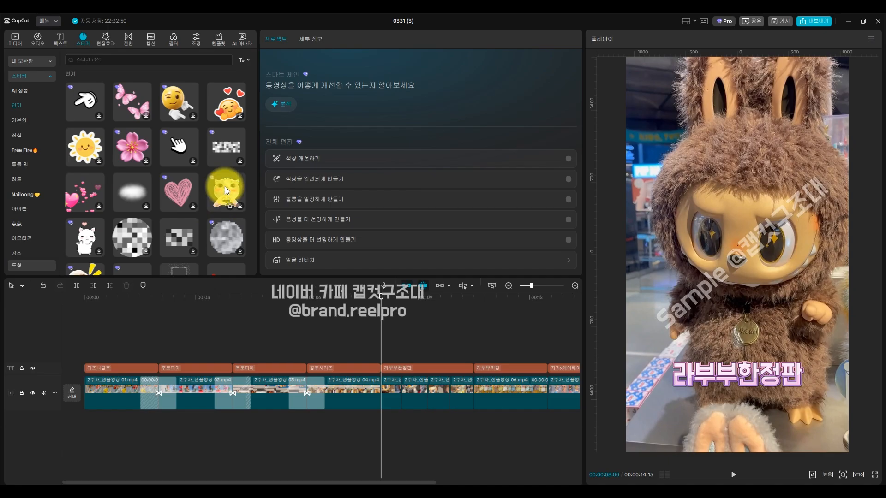
scroll(225, 187, down, 5)
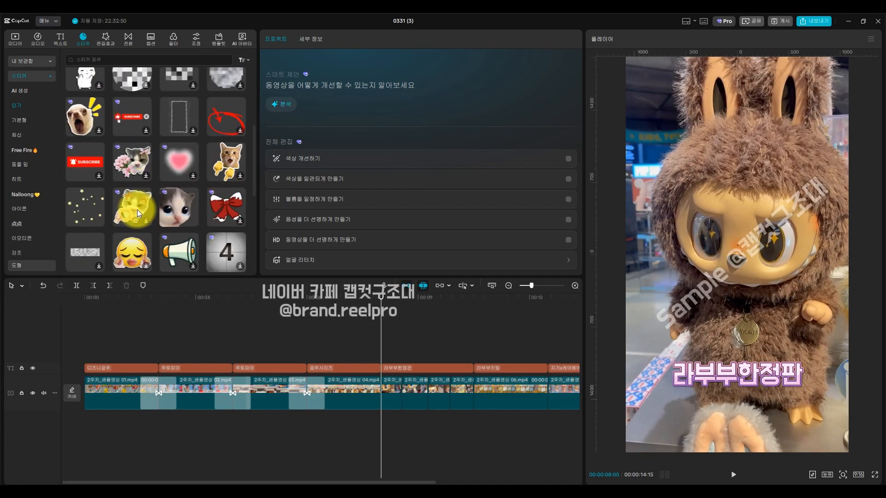
scroll(138, 206, down, 1)
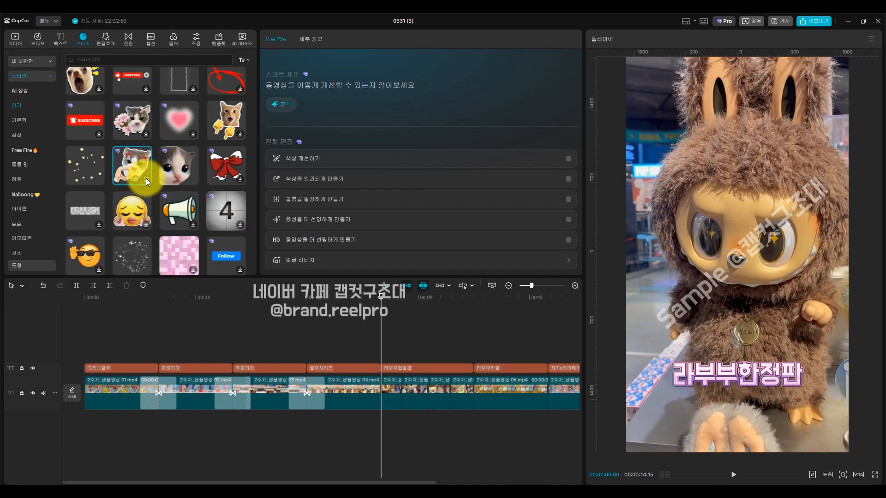
click(143, 181)
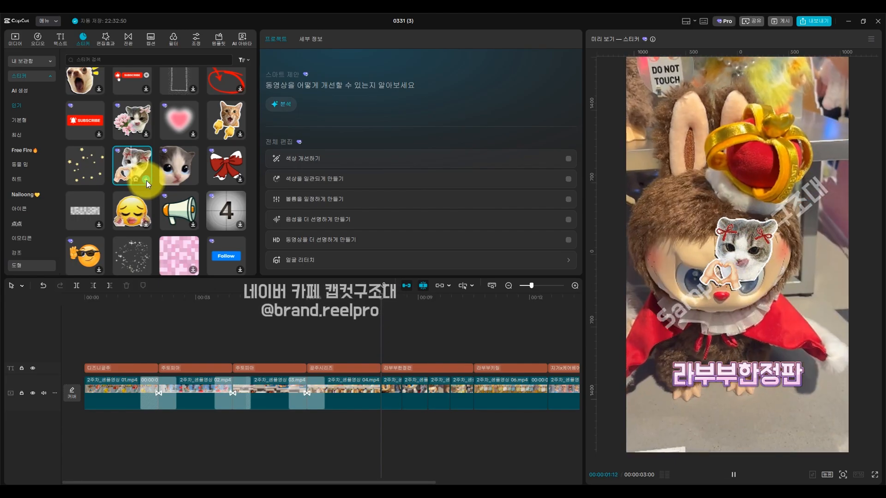
click(145, 181)
Trim the cat sticker to end at 00:00:10:15, where the 라부부한정판 caption ends.
scroll(386, 339, right, 4)
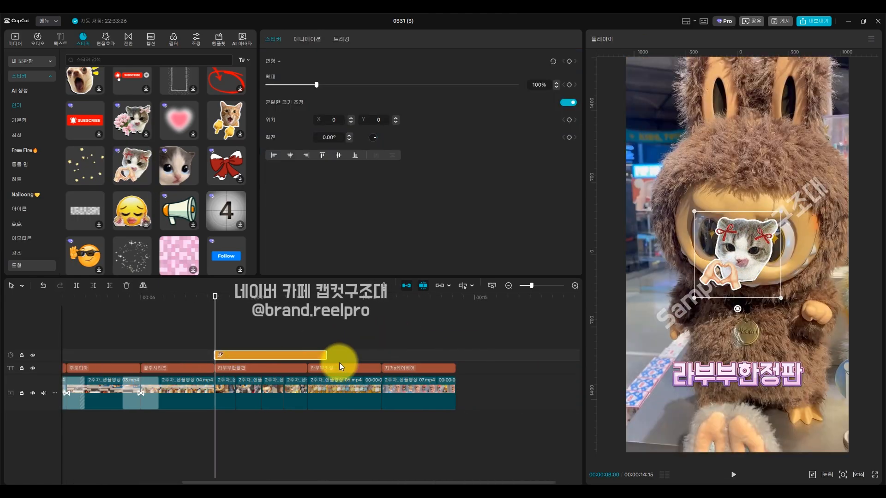
drag(327, 354, 357, 353)
click(307, 340)
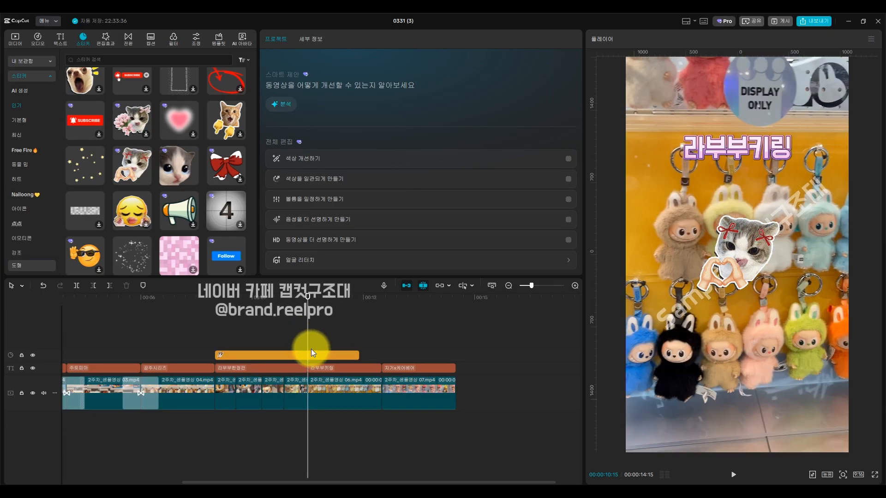
click(312, 356)
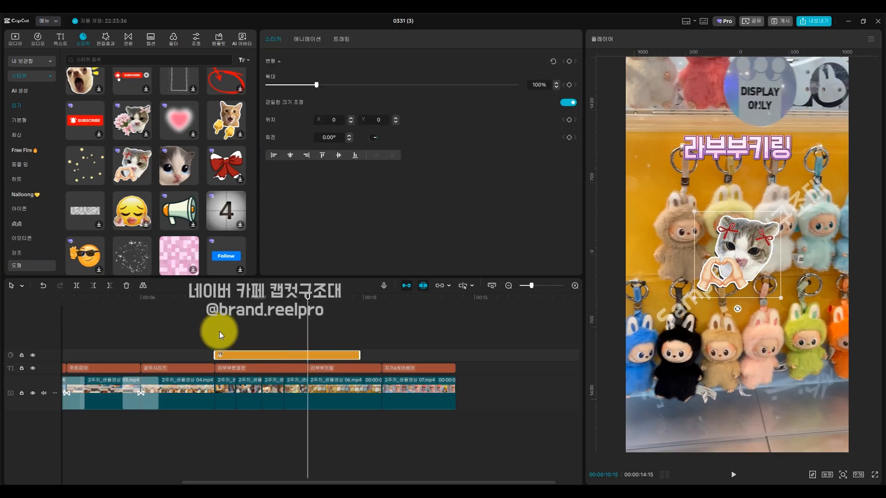
click(107, 287)
Scale the cat sticker down to 56% and move it to X 385, Y -864.
click(231, 355)
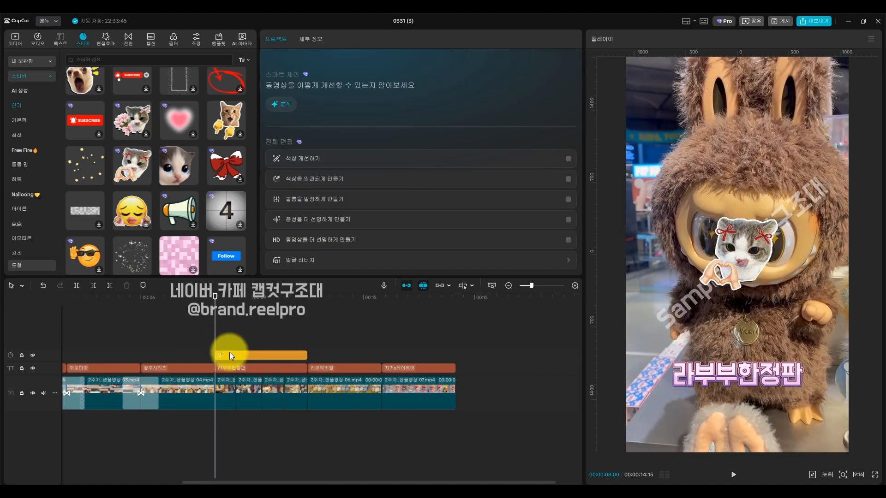
drag(781, 211, 774, 339)
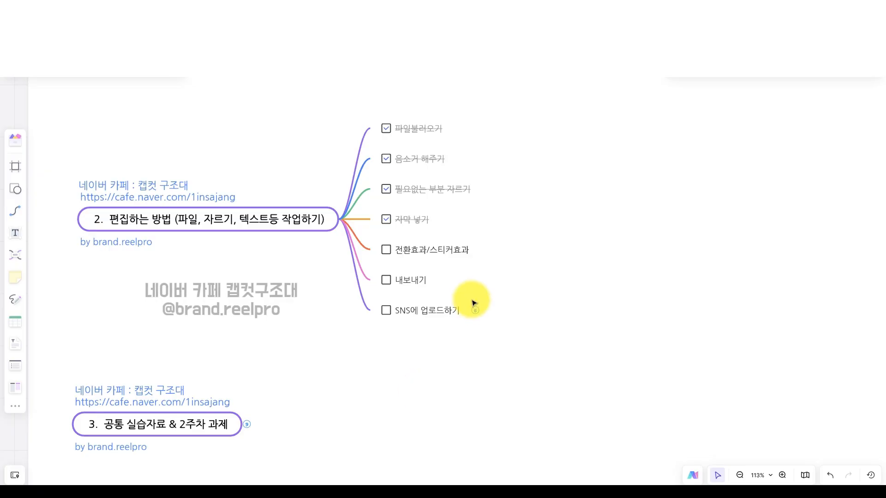
Tick off 전환효과/스티커효과 in the editing checklist and switch back to CapCut.
click(387, 250)
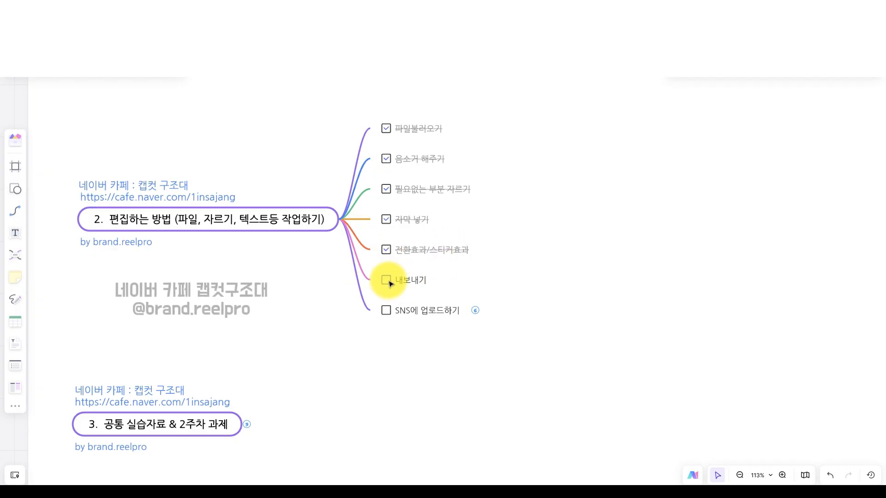
mouse_move(369, 492)
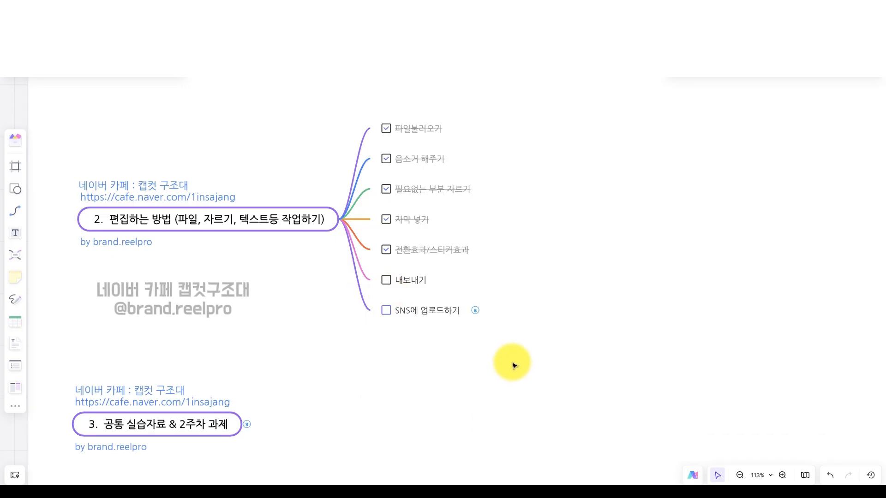
click(339, 489)
Return the playhead to 00:00:00:00, preview Happy Day01 from the popular background music, and add it to the timeline.
scroll(379, 433, down, 1)
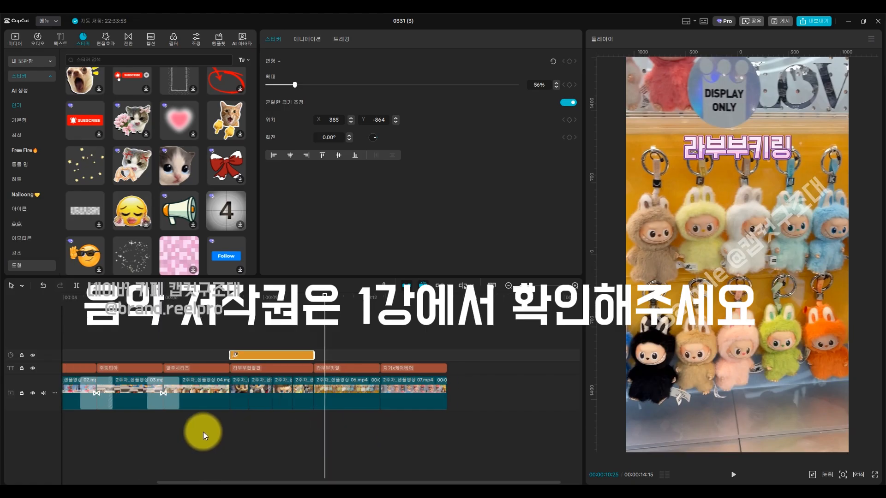
click(148, 428)
drag(148, 428, 30, 426)
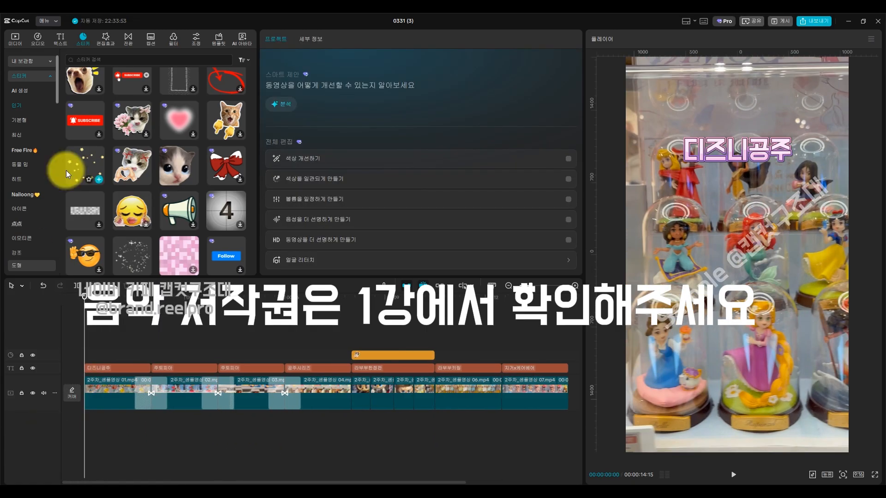
click(35, 36)
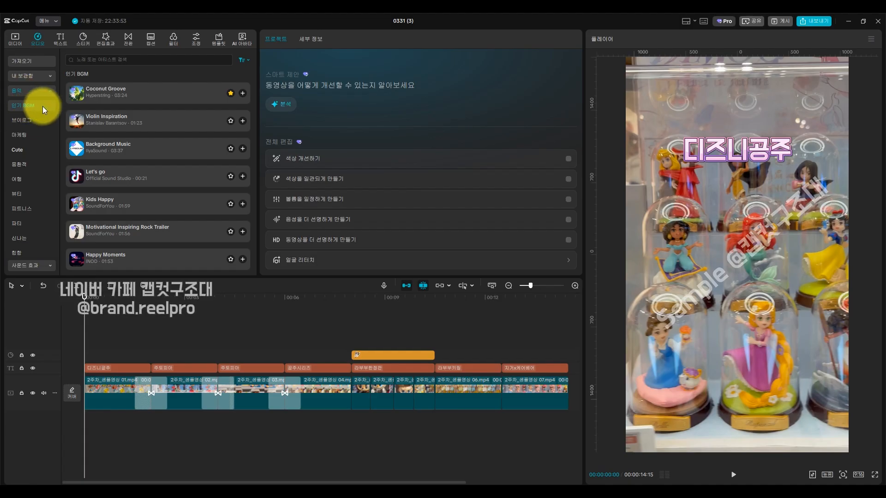
scroll(180, 187, down, 1)
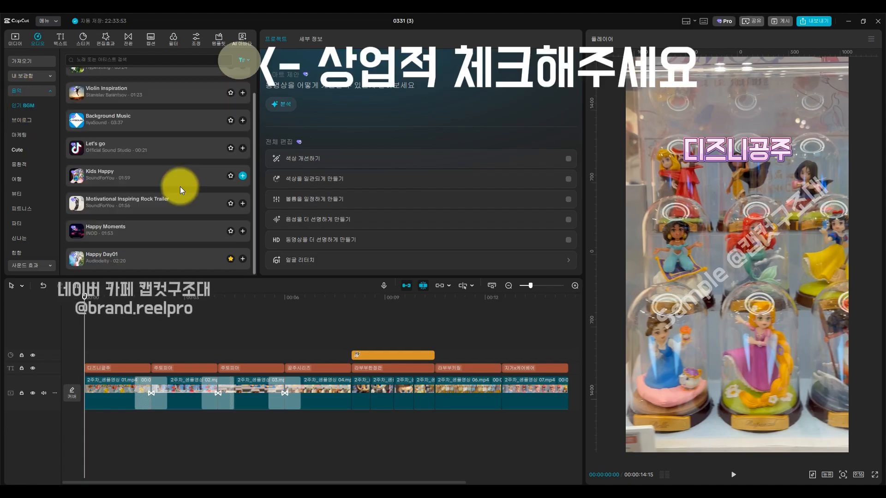
click(146, 258)
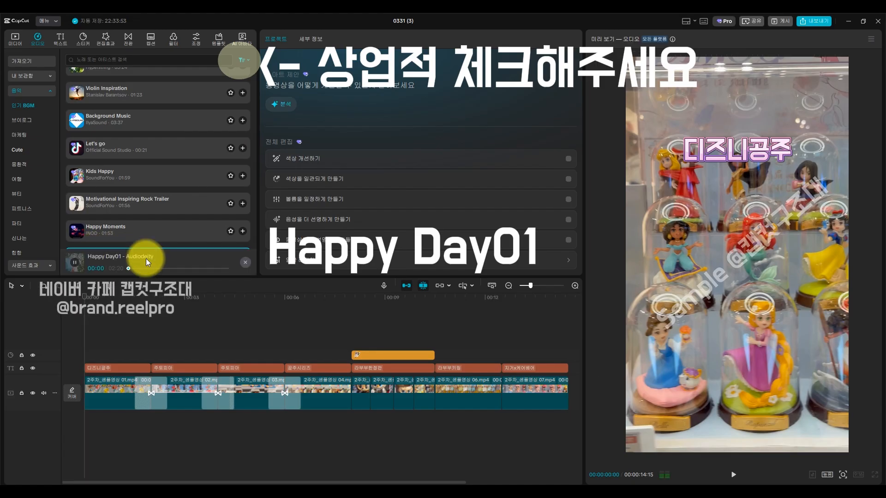
click(245, 262)
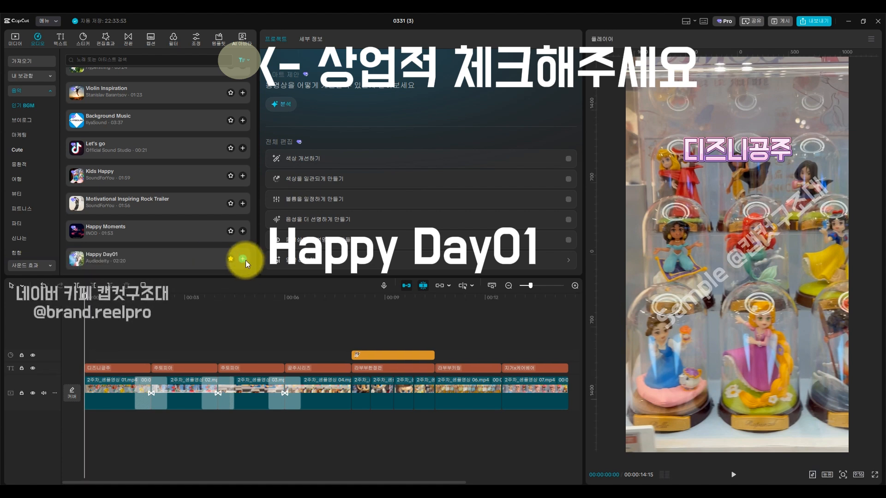
click(242, 260)
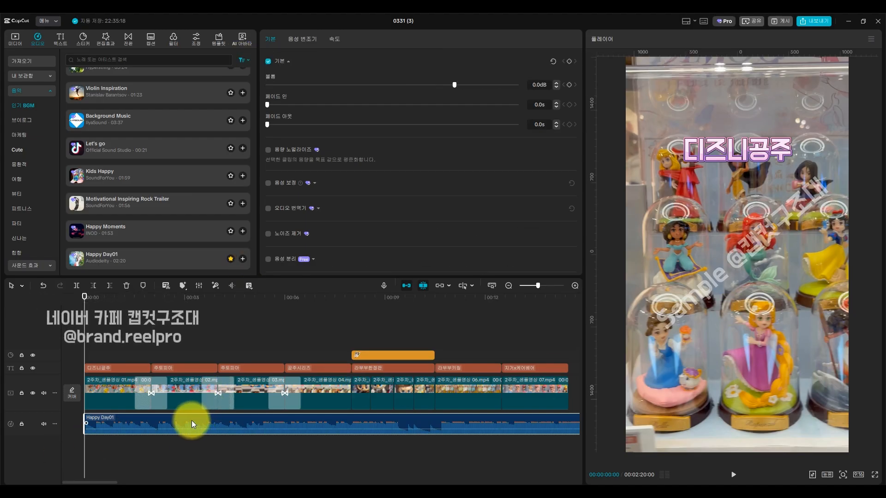
Preview the edit with the music and trim Happy Day01 to end at 00:00:14:15, where the last video clip ends.
key(ctrl+minus)
key(space)
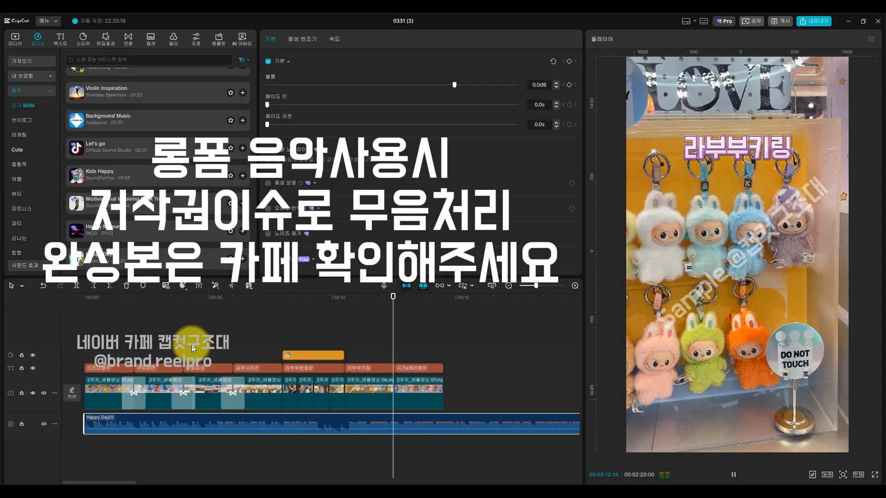
key(space)
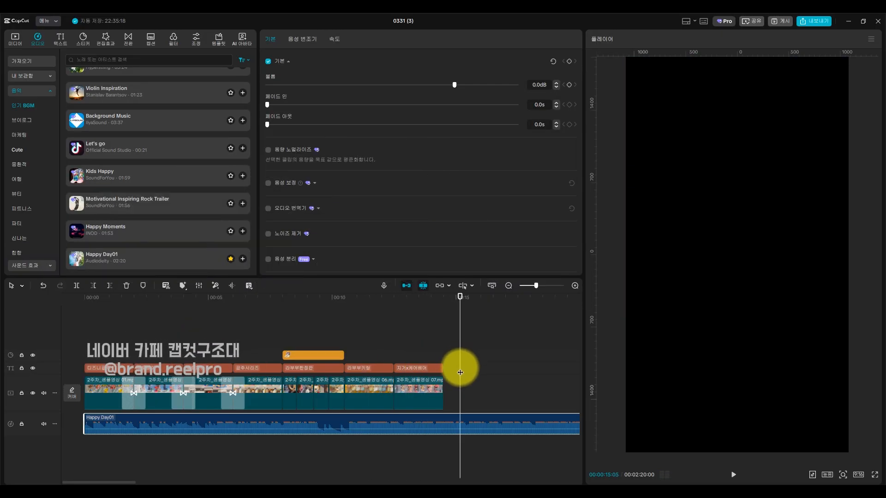
click(445, 376)
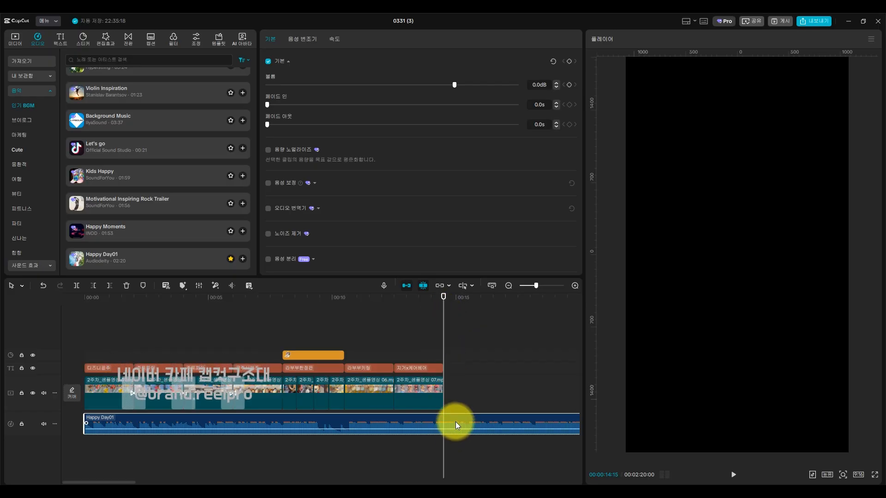
key(w)
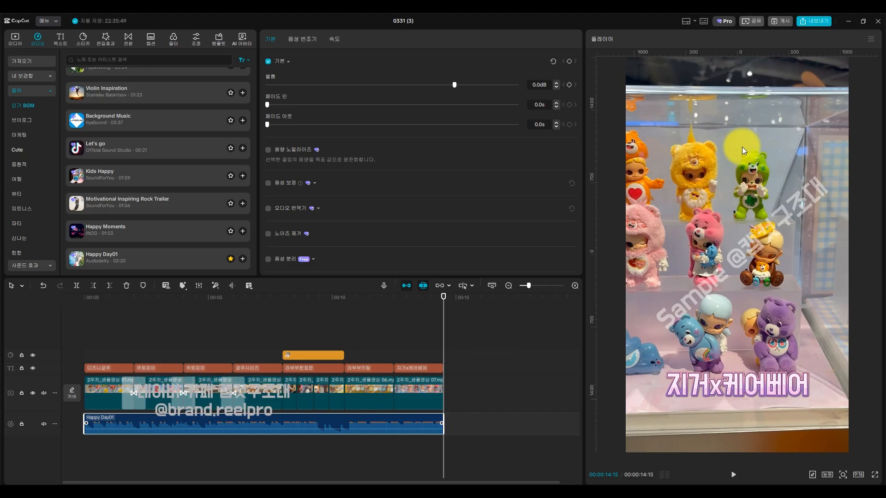
Export the video under the name 0331 (3) at 1080P with the H.264 codec, mp4 format and 30fps.
click(820, 20)
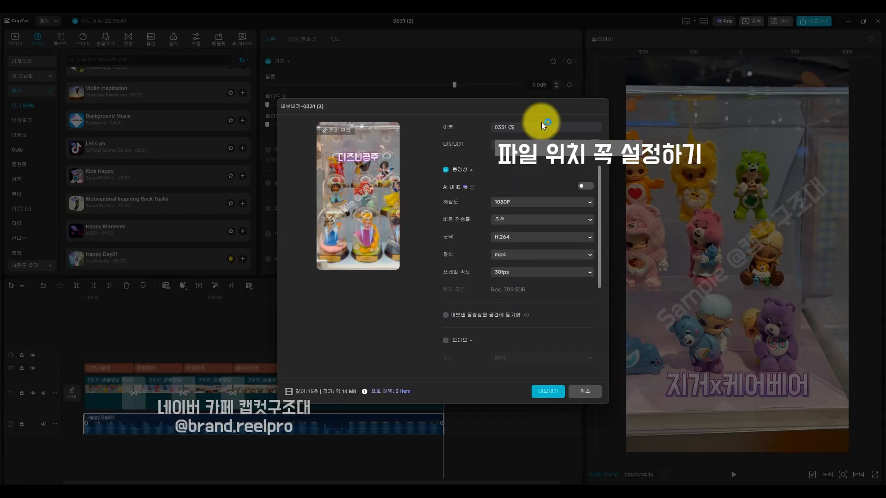
click(494, 126)
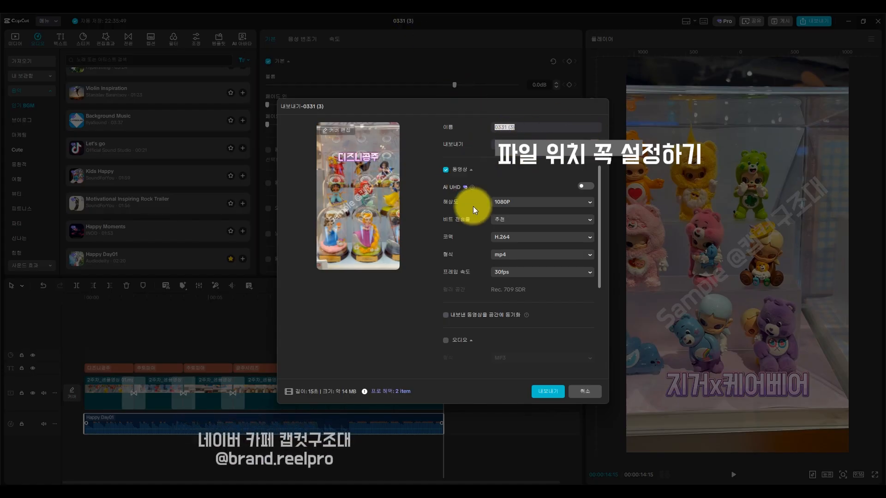
click(521, 236)
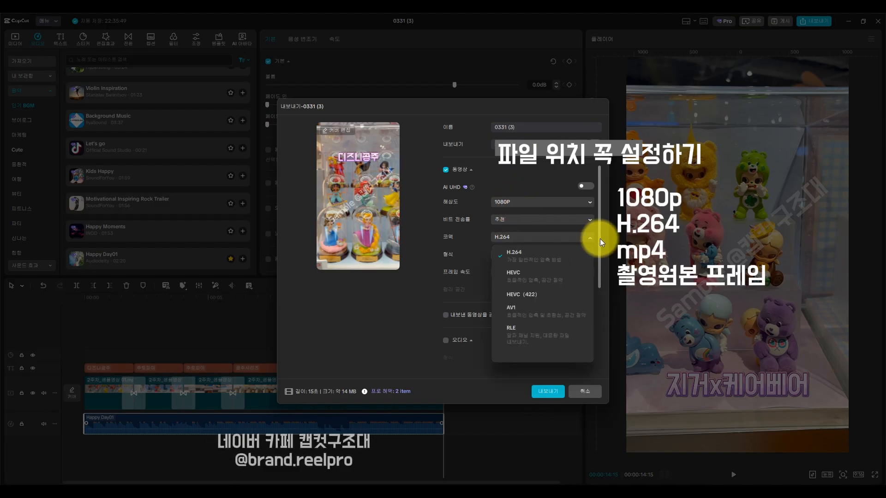
click(547, 255)
click(544, 254)
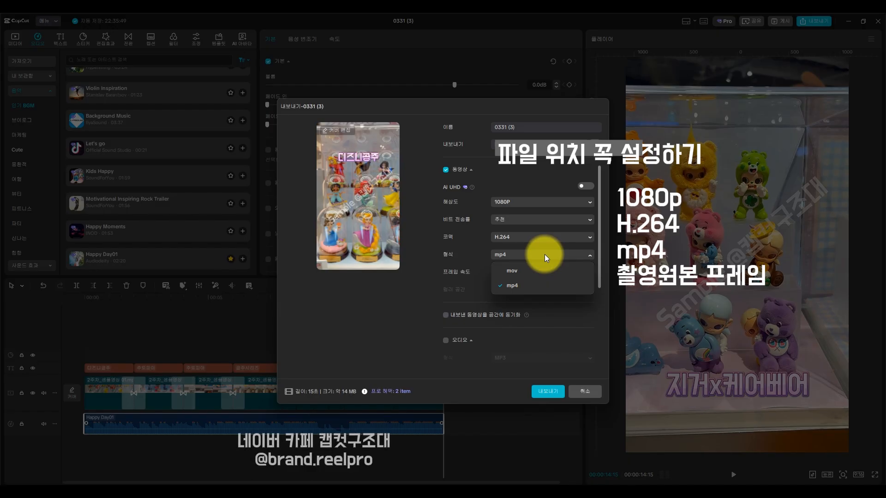
click(528, 290)
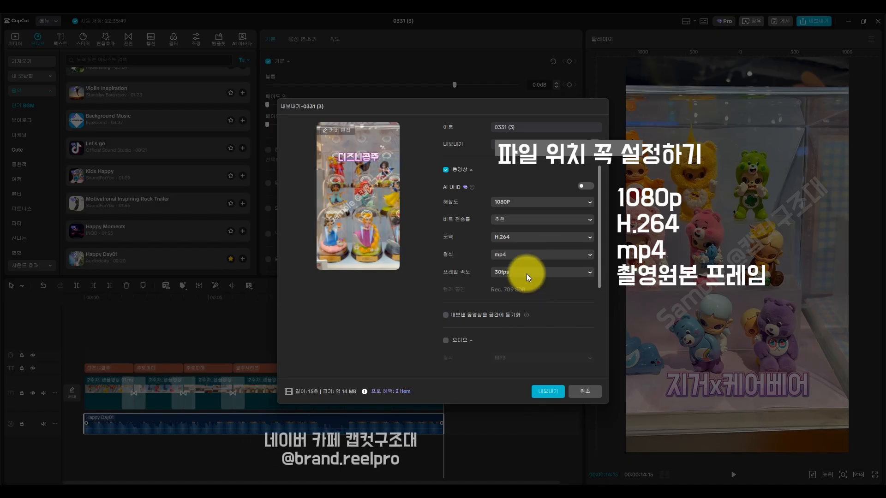
click(527, 273)
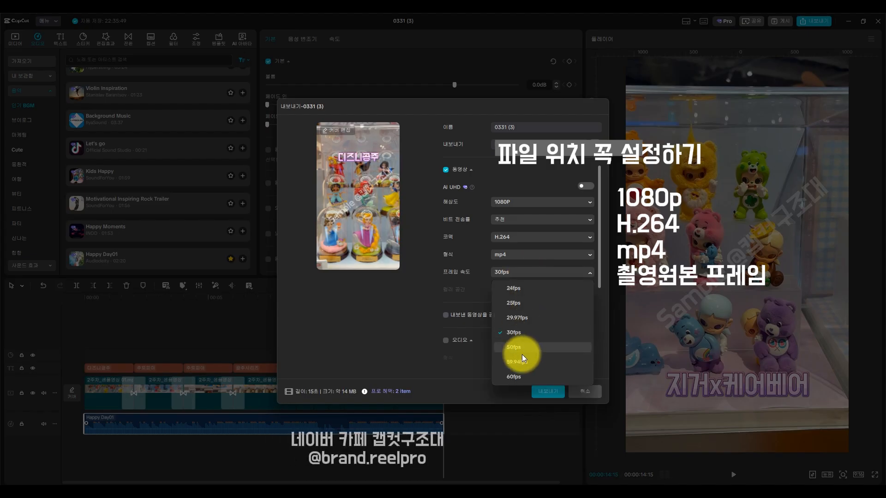
click(523, 330)
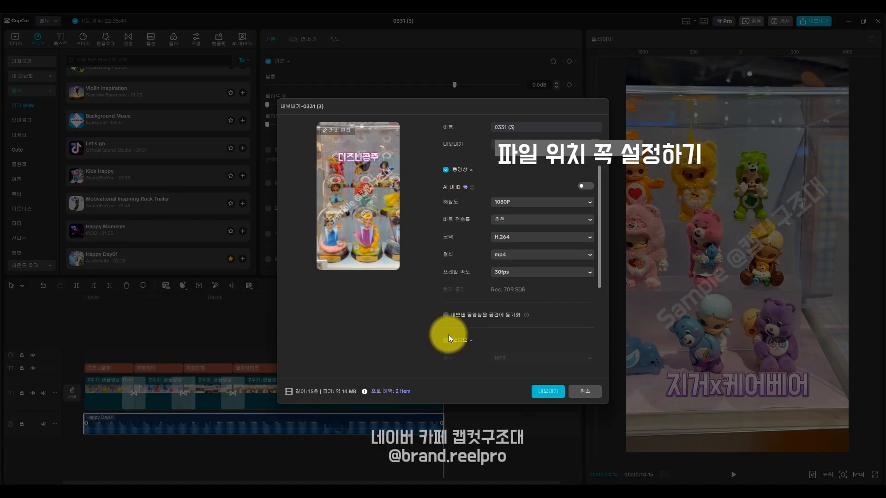
scroll(502, 310, down, 5)
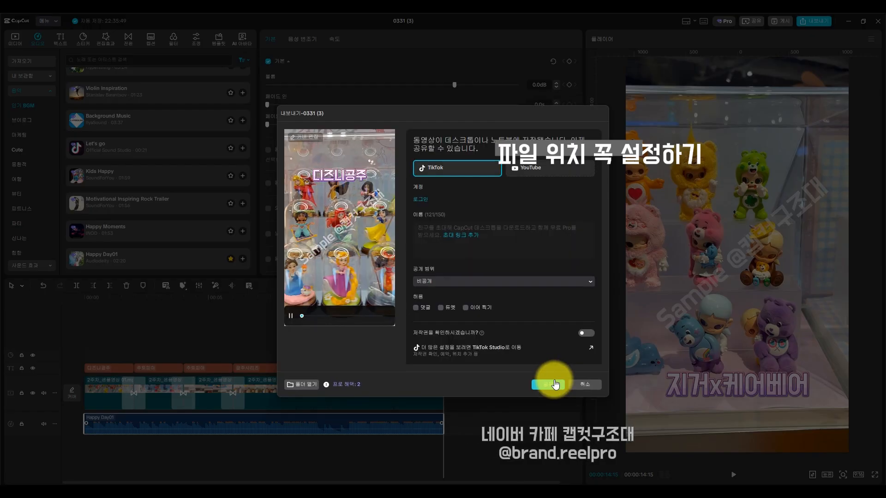
click(551, 381)
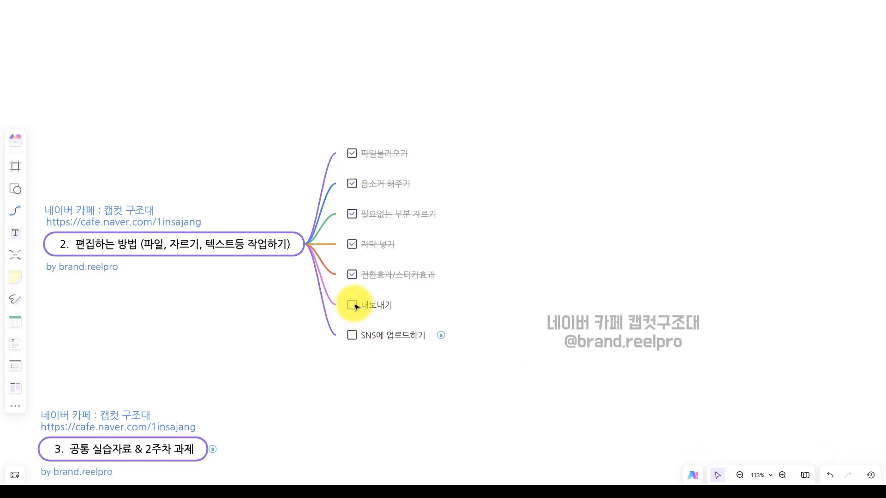
Switch to the editing checklist, tick off 내보내기 and SNS에 업로드하기, and expand the upload branches for PC버전 and 모바일버전.
click(355, 305)
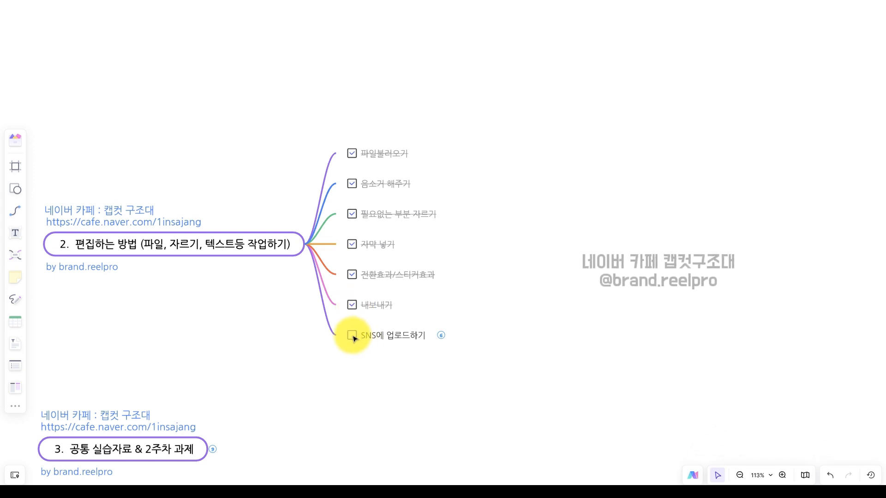
click(441, 336)
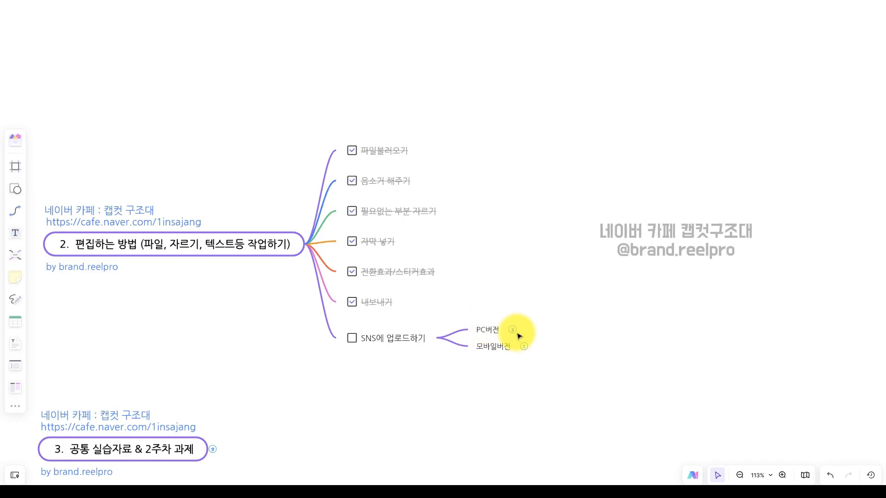
click(513, 330)
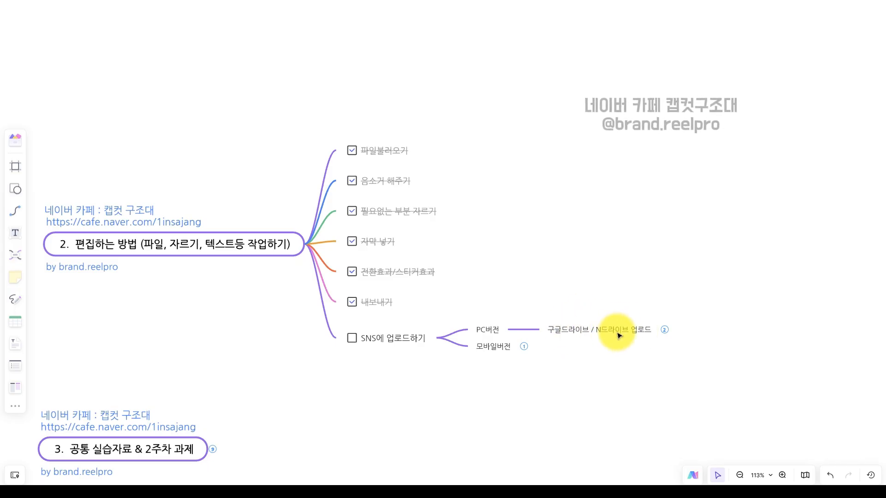
click(665, 330)
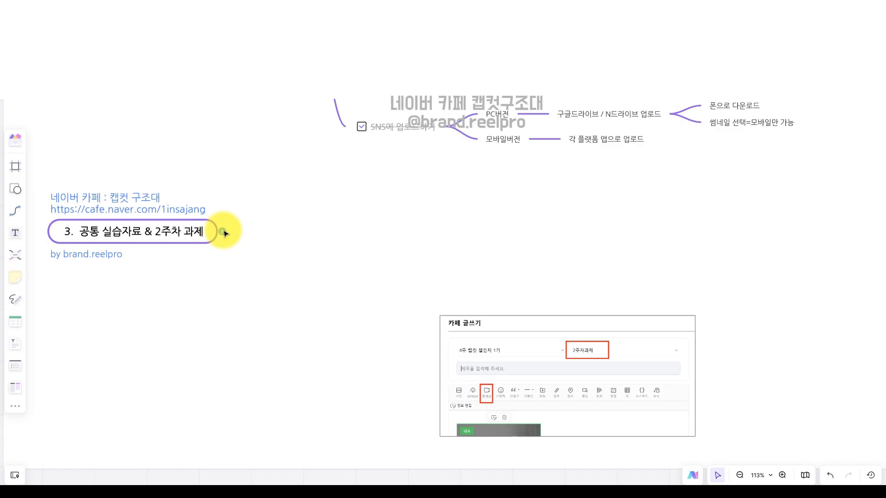
Expand the 공통 실습자료 & 2주차 과제 topic and its 완성본은 네이버 카페 캡컷구조대 branch to review the assignment instructions.
click(222, 231)
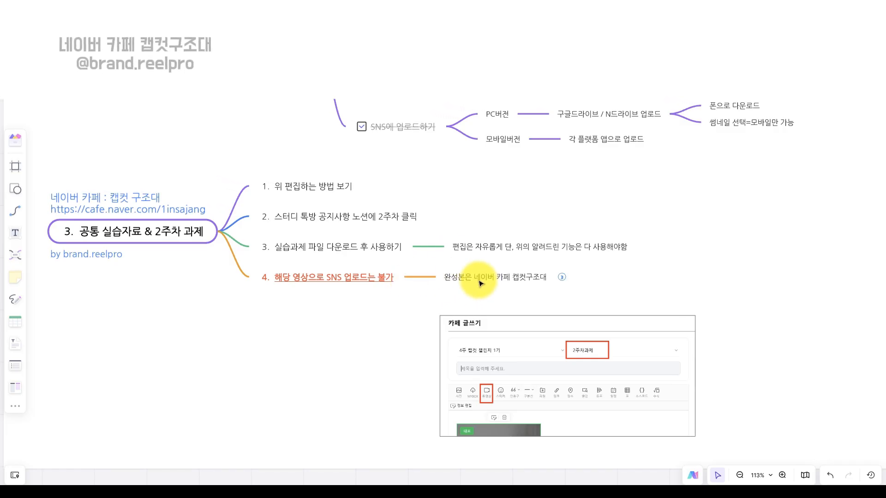
click(560, 277)
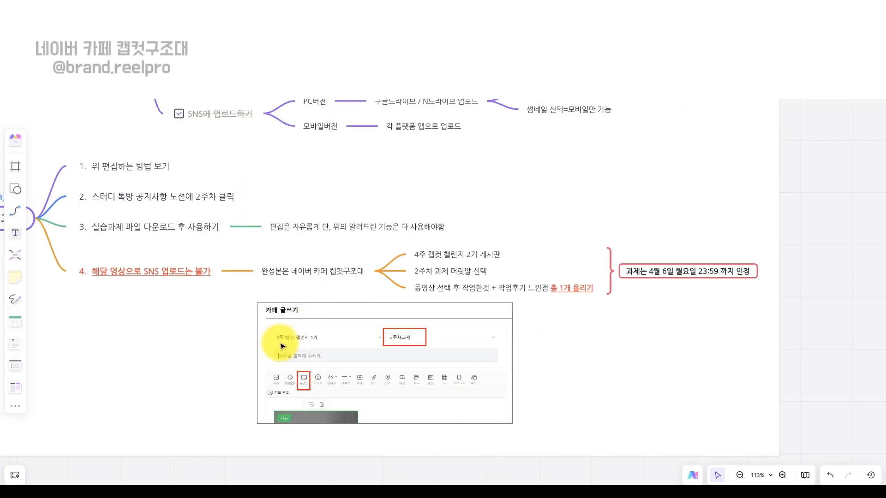